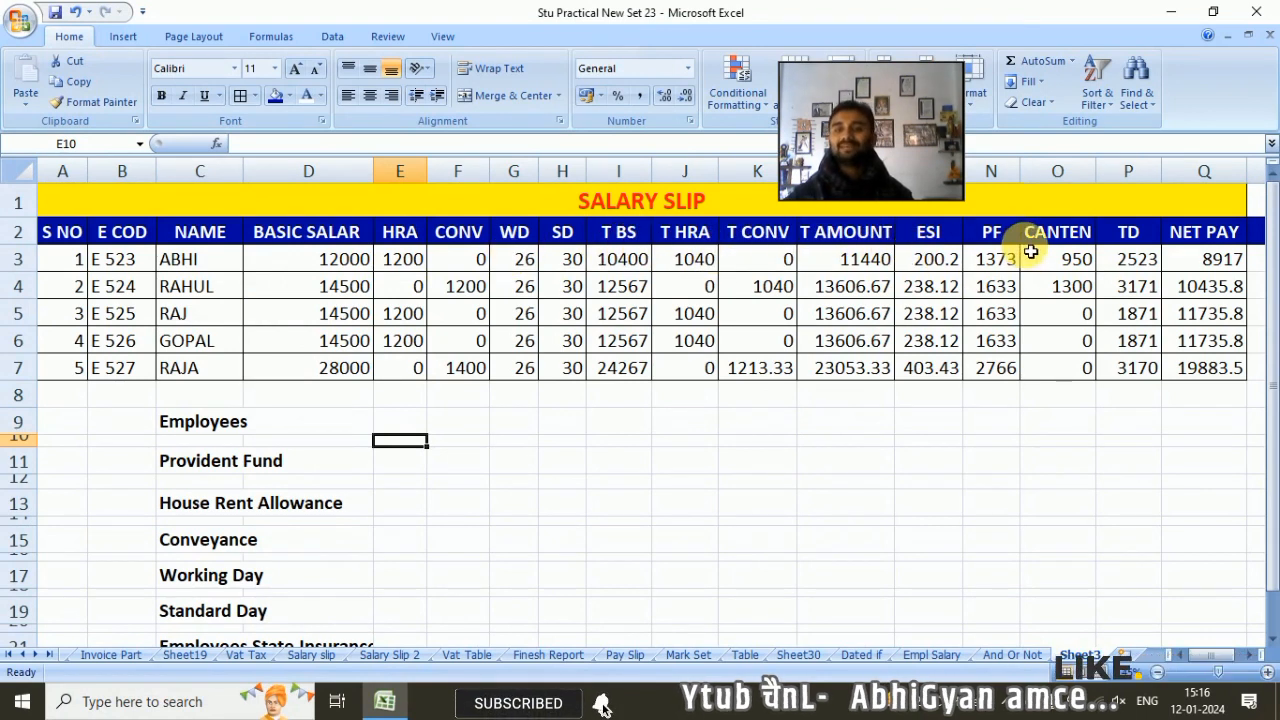
- Open the Empl Salary sheet and clear the contents of B11:H11 below the salary calculation row
left_click(1196, 258)
left_click(931, 654)
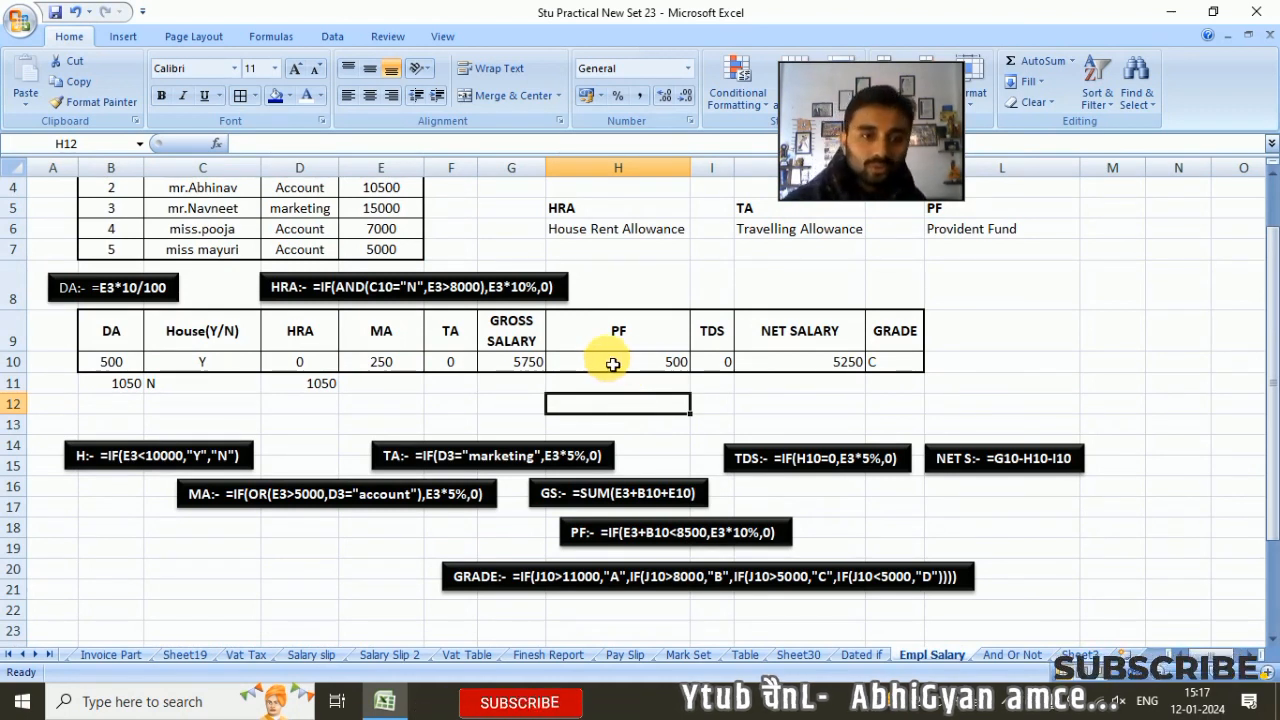
scroll(577, 371, "up", 1)
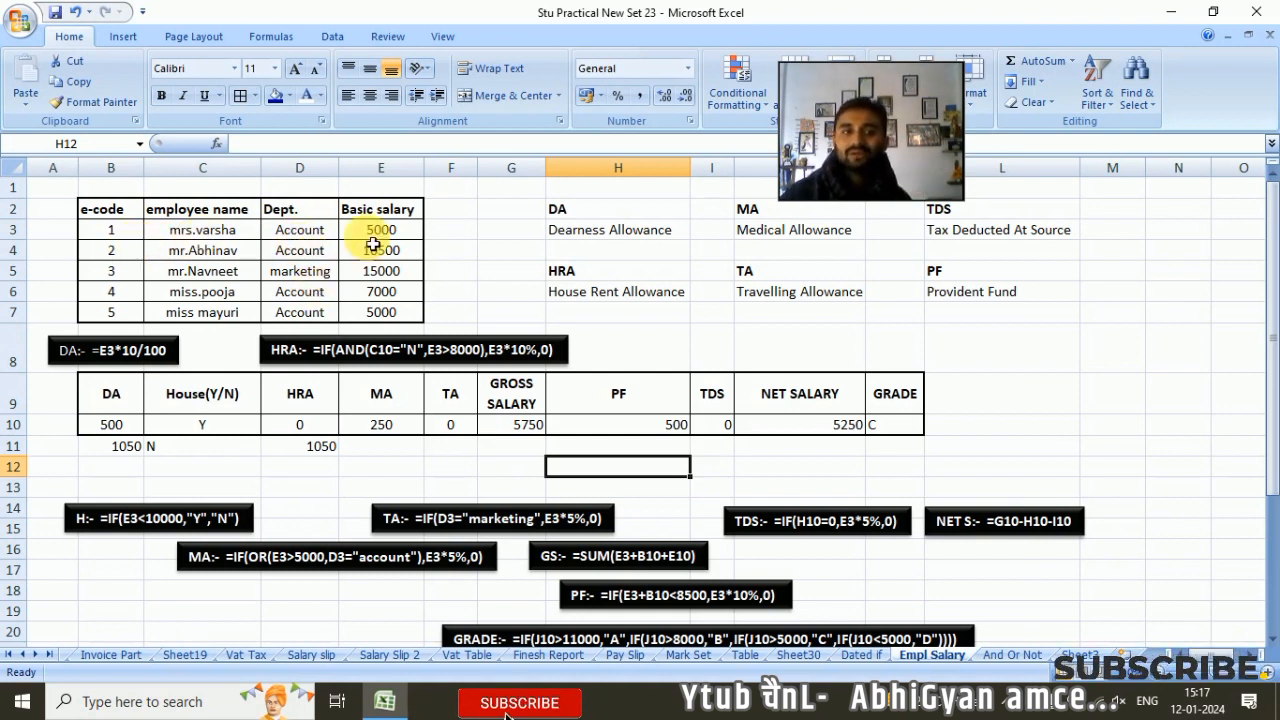
left_click(608, 212)
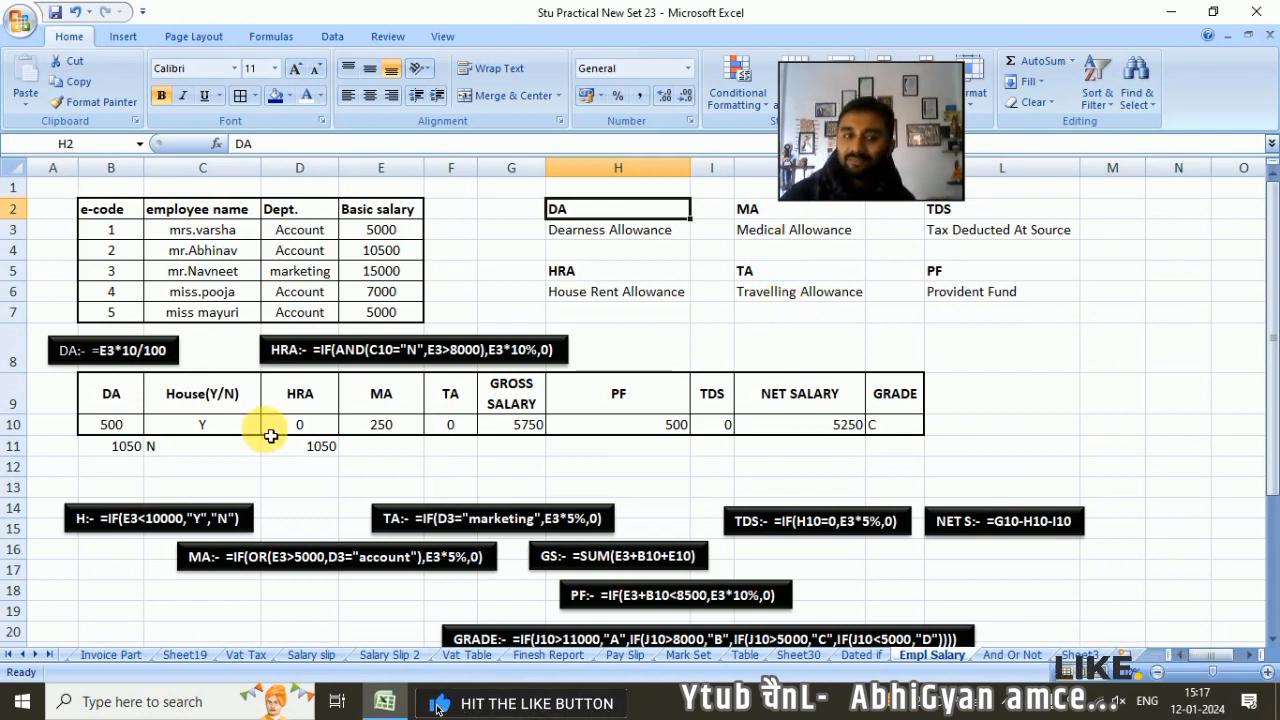
left_click_drag(120, 448, 615, 456)
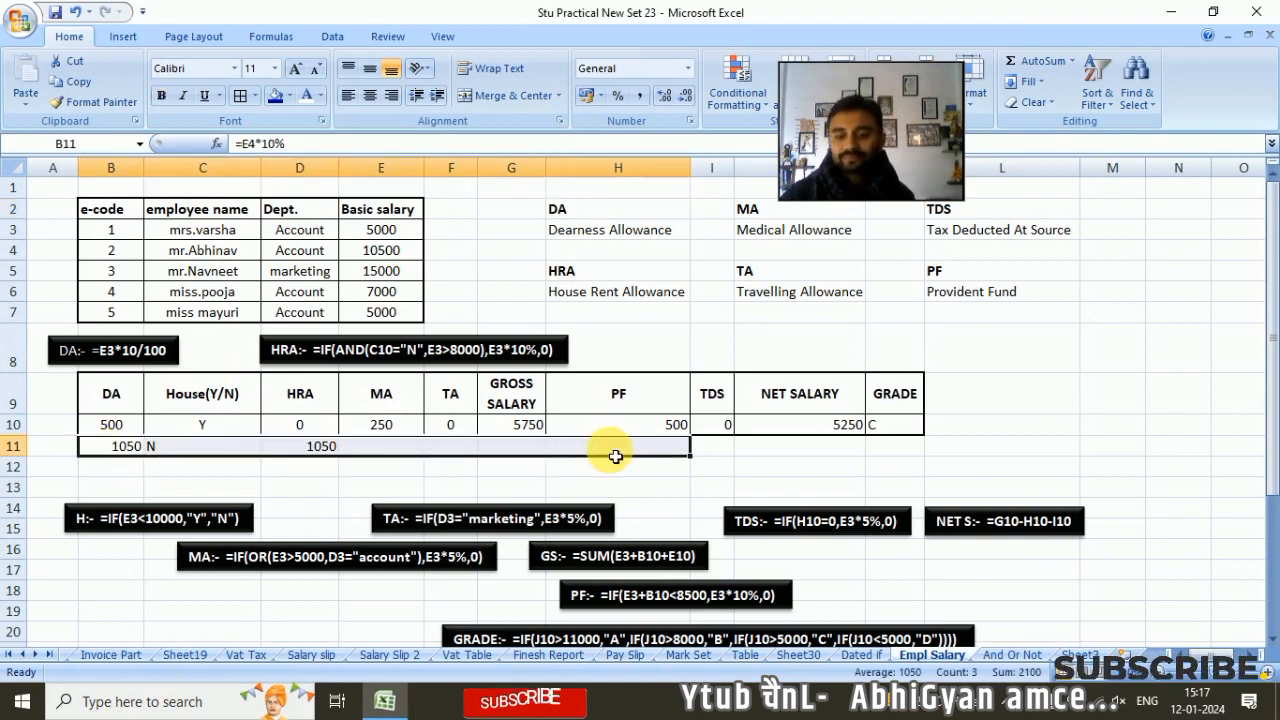
key("Delete")
- Calculate the second employee's DA in B11 with the formula =E4*10%
left_click(118, 449)
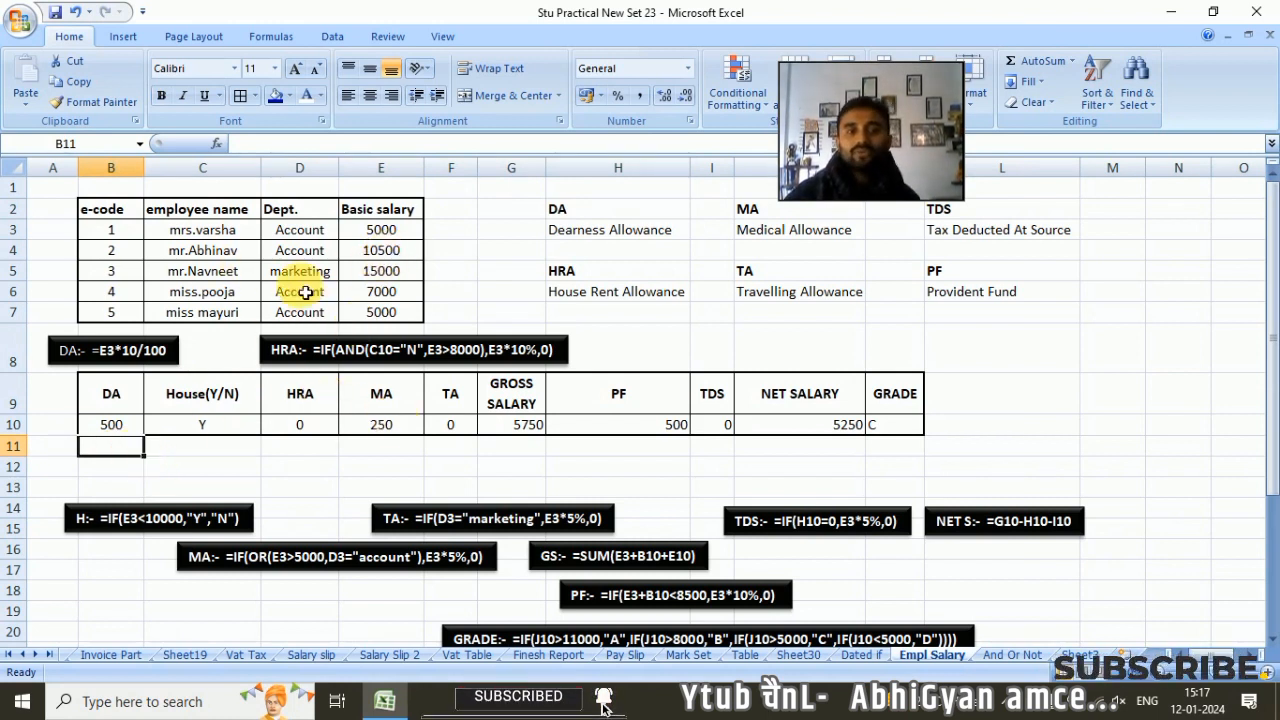
type("=")
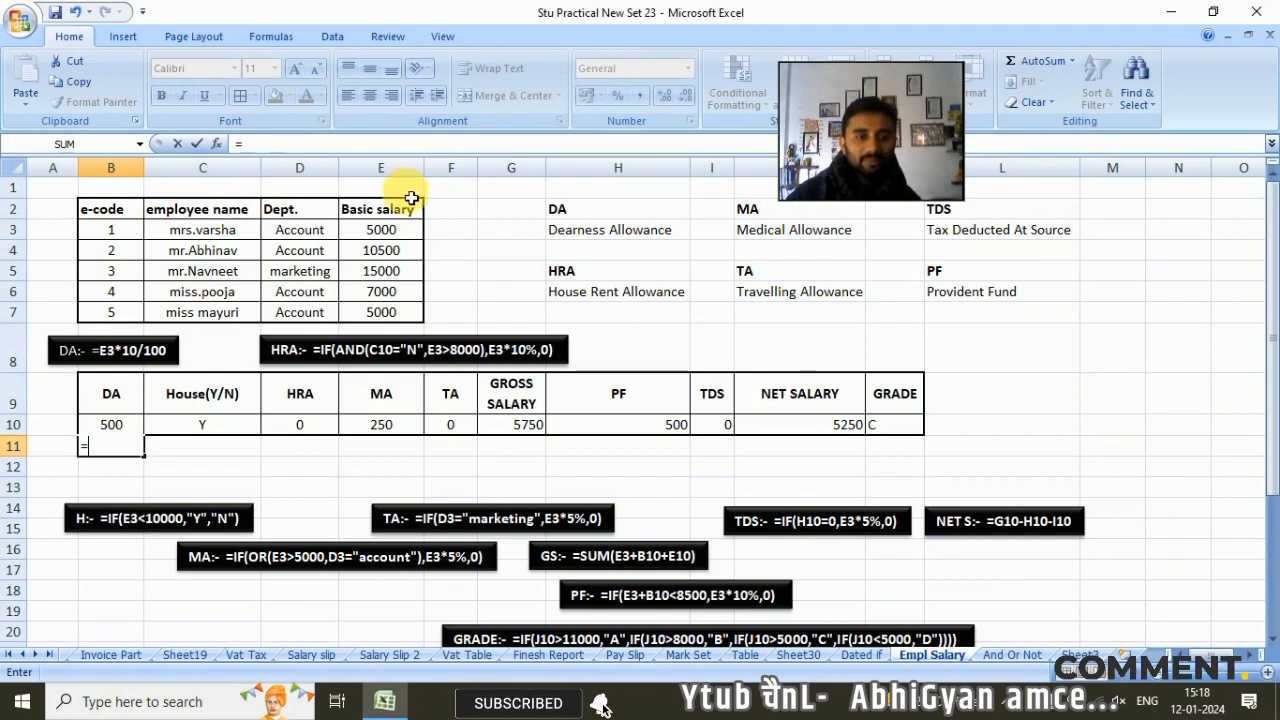
left_click(389, 256)
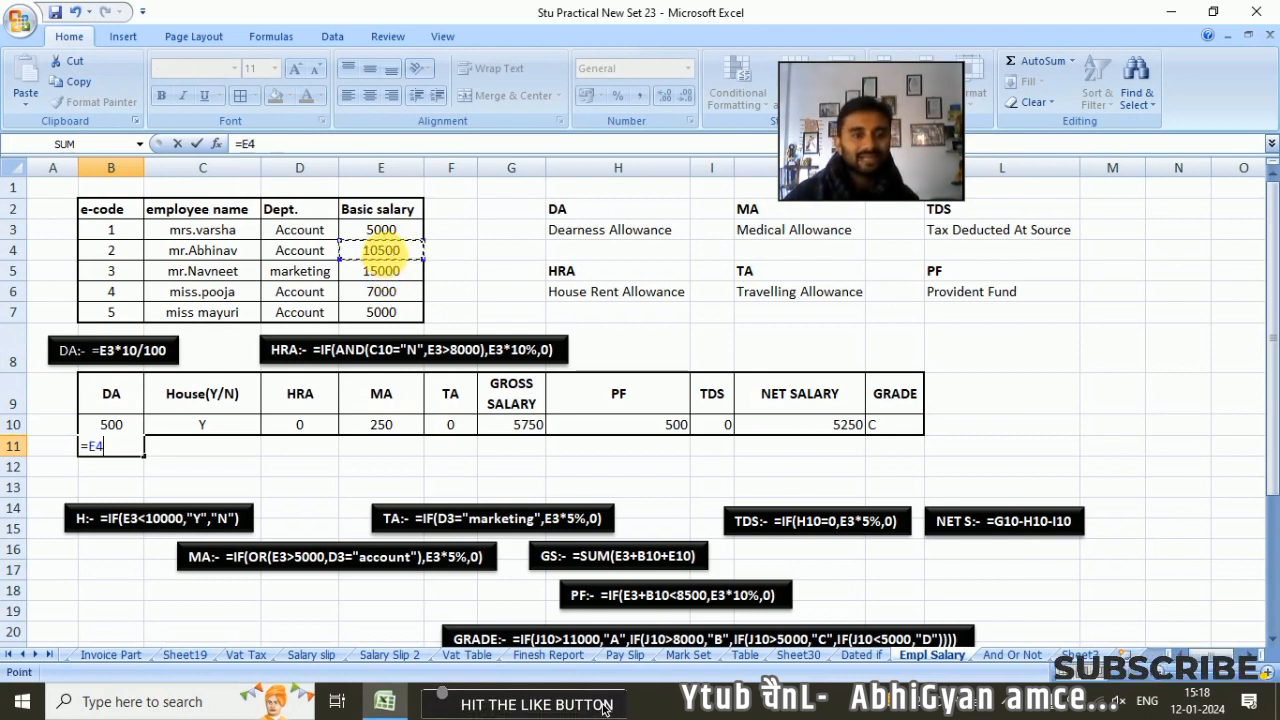
type("*")
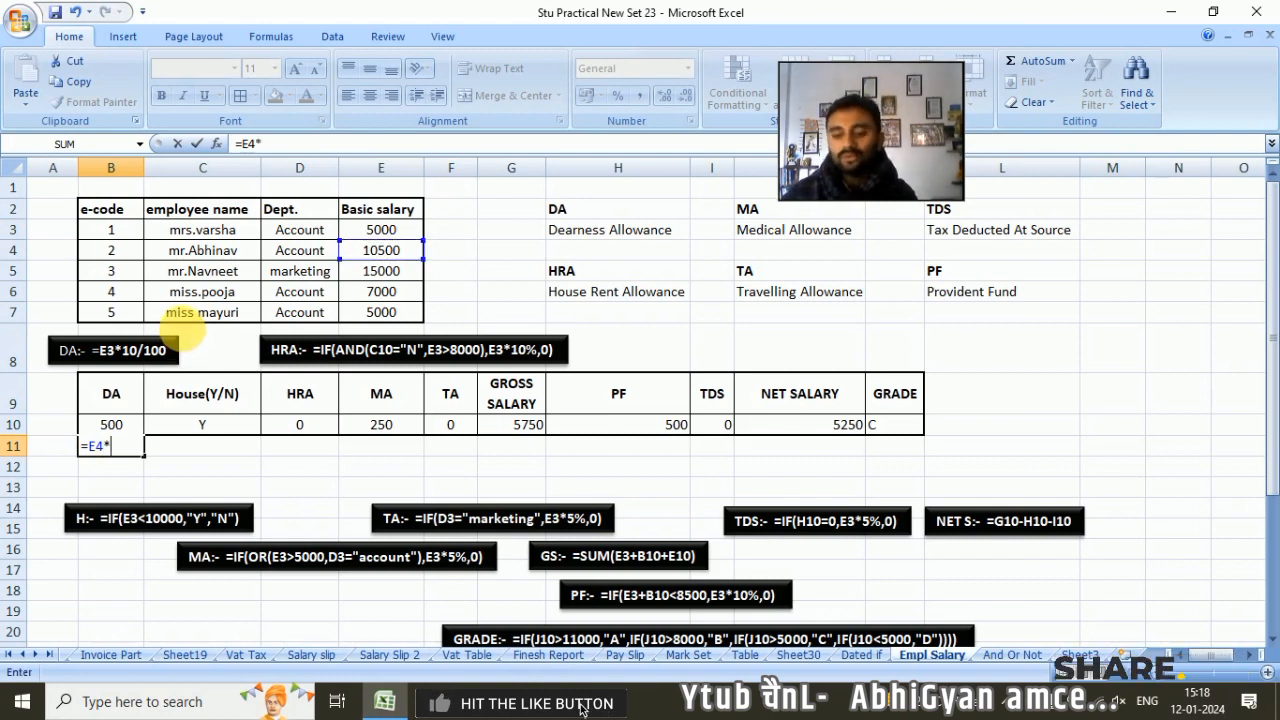
type("10")
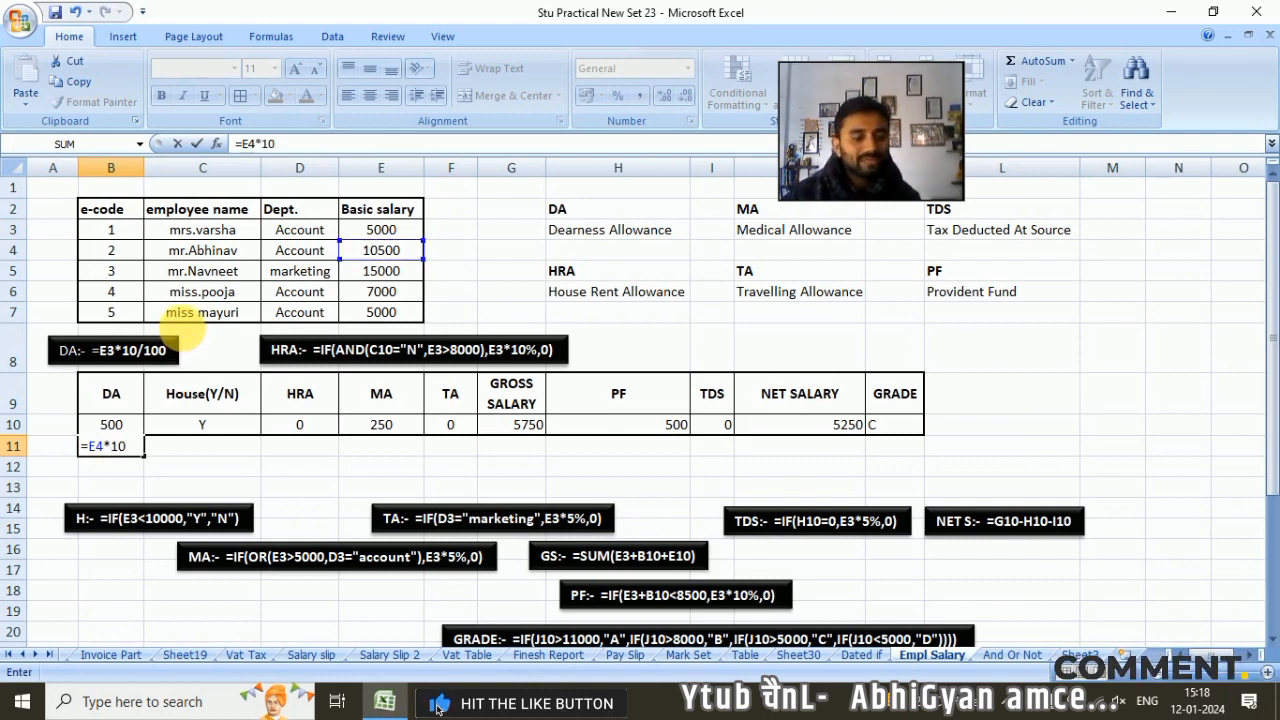
type("%")
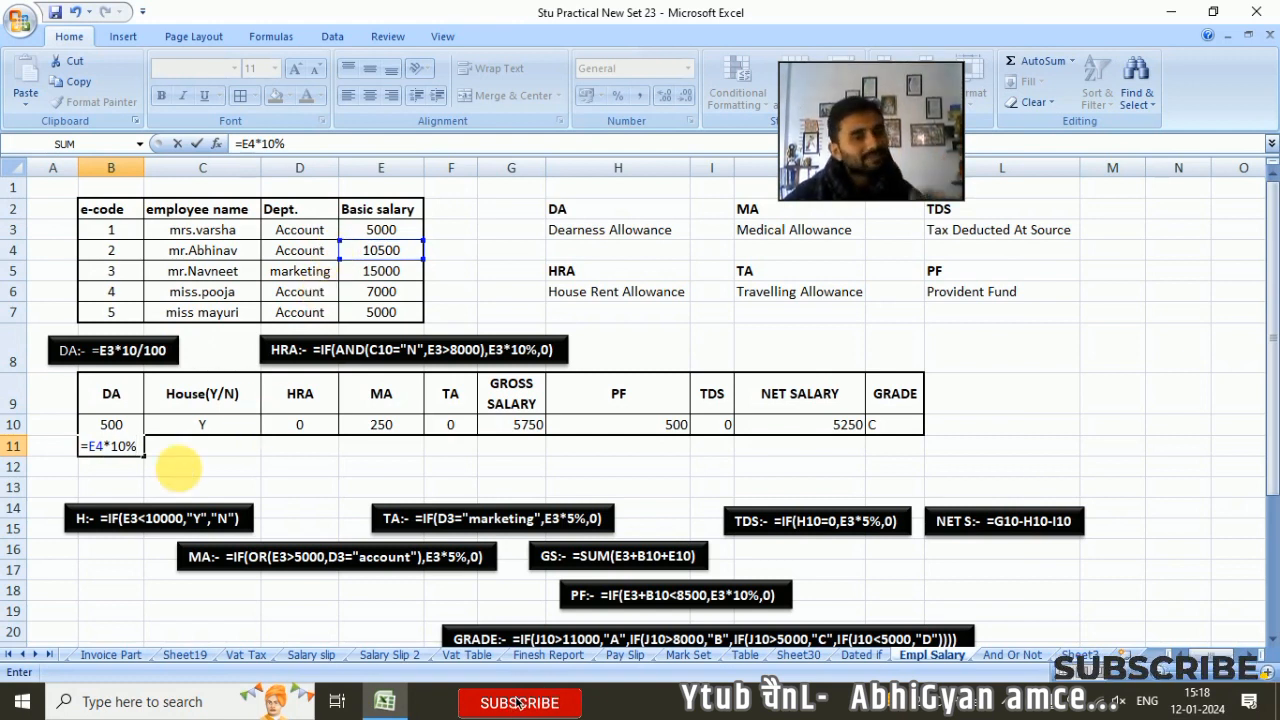
key("Return")
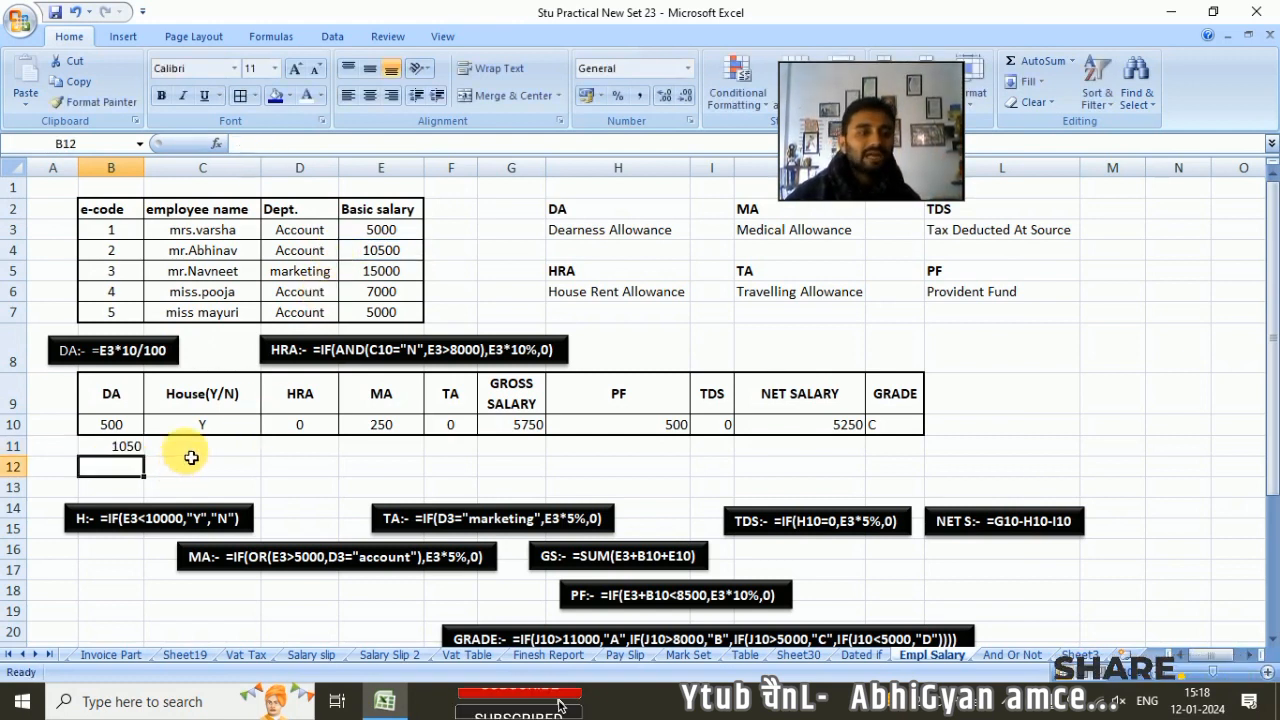
- Begin an IF formula in C11 whose logical test is AND(B11="N",E4>8000)
left_click(192, 453)
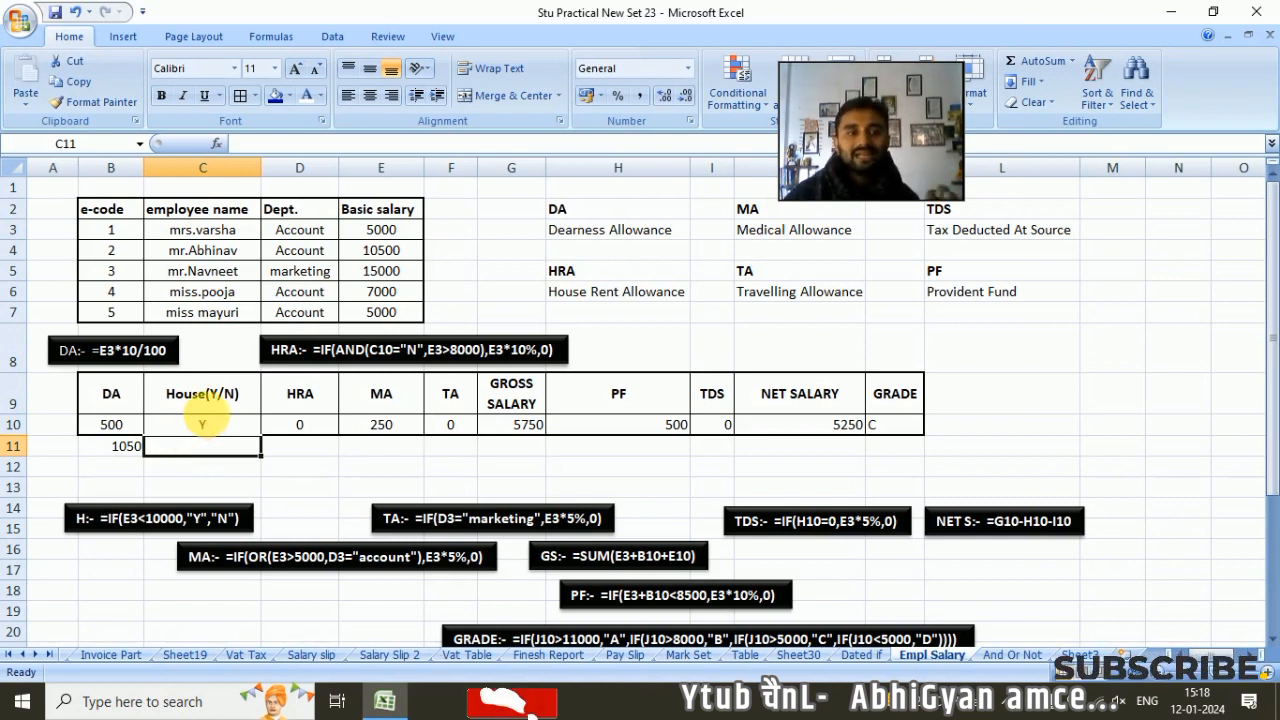
type("=")
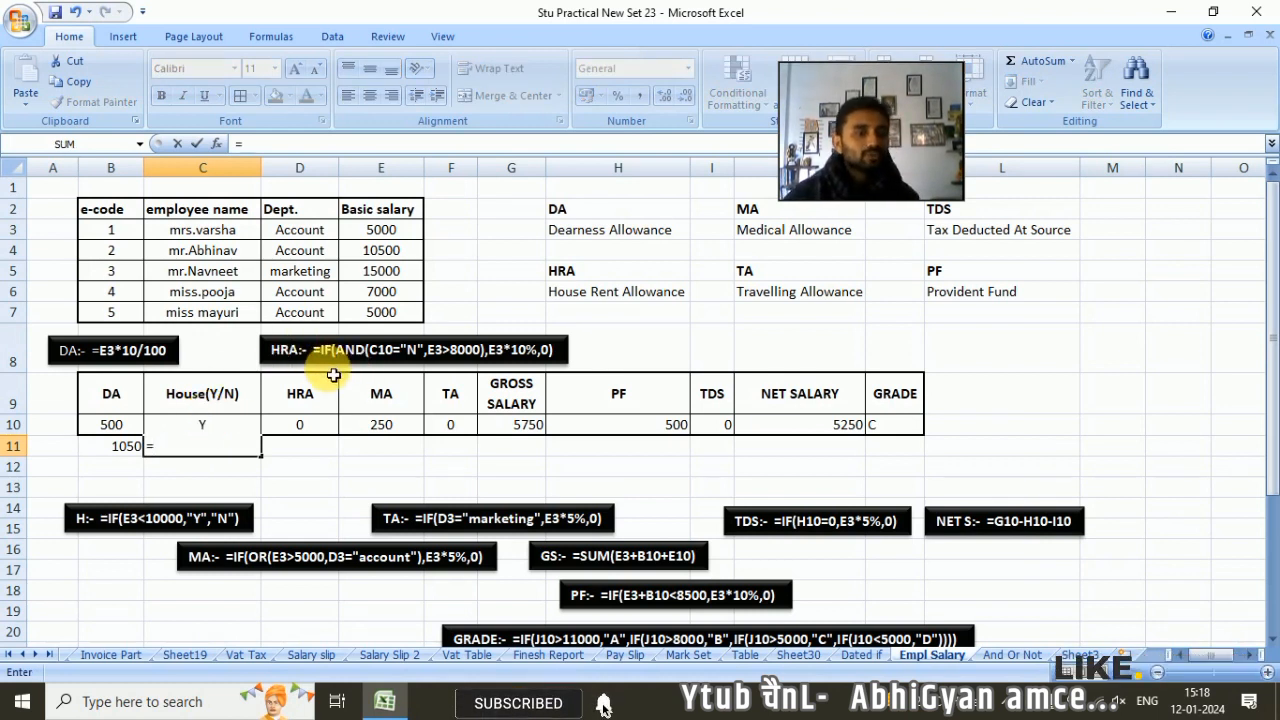
type("IF")
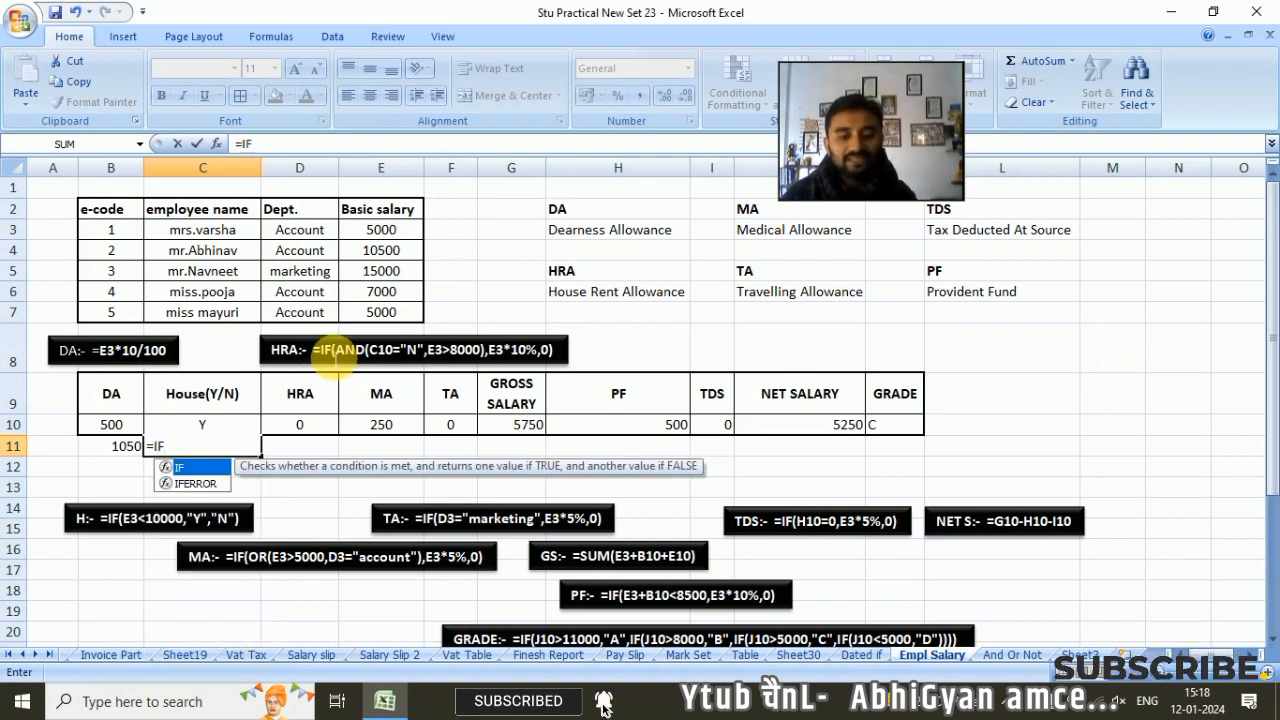
type("(AND")
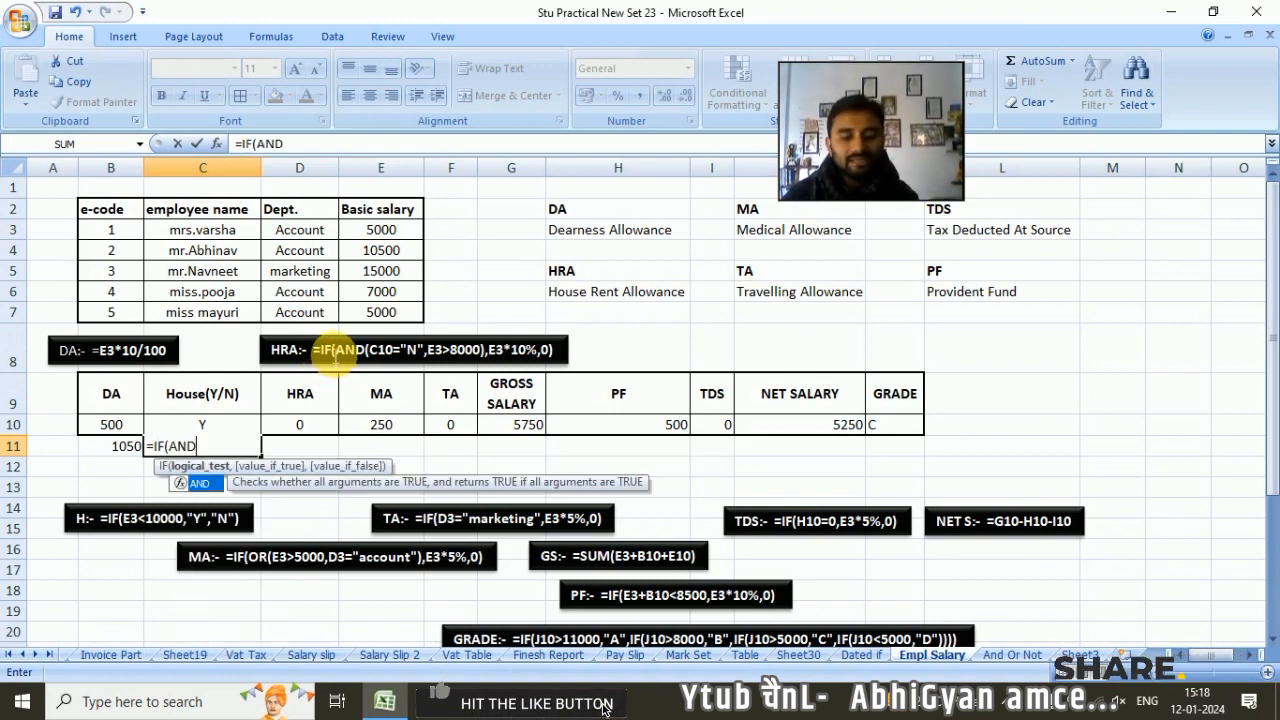
type("(")
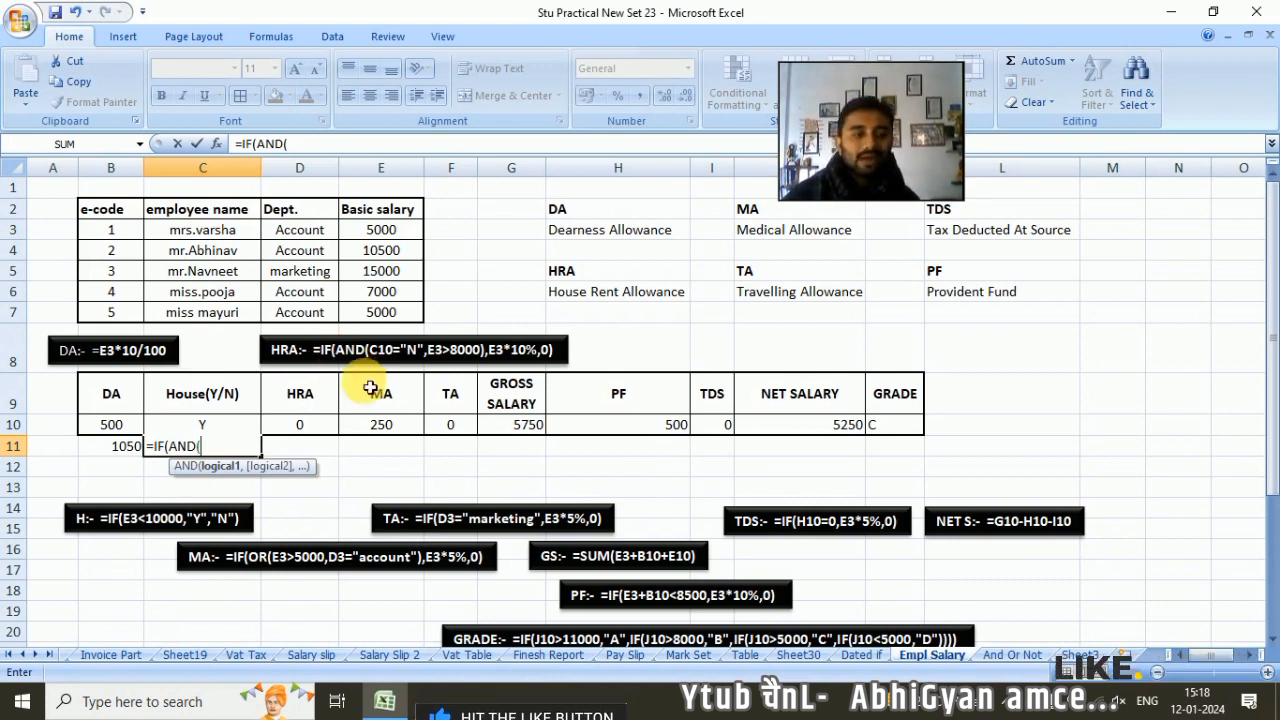
left_click(114, 450)
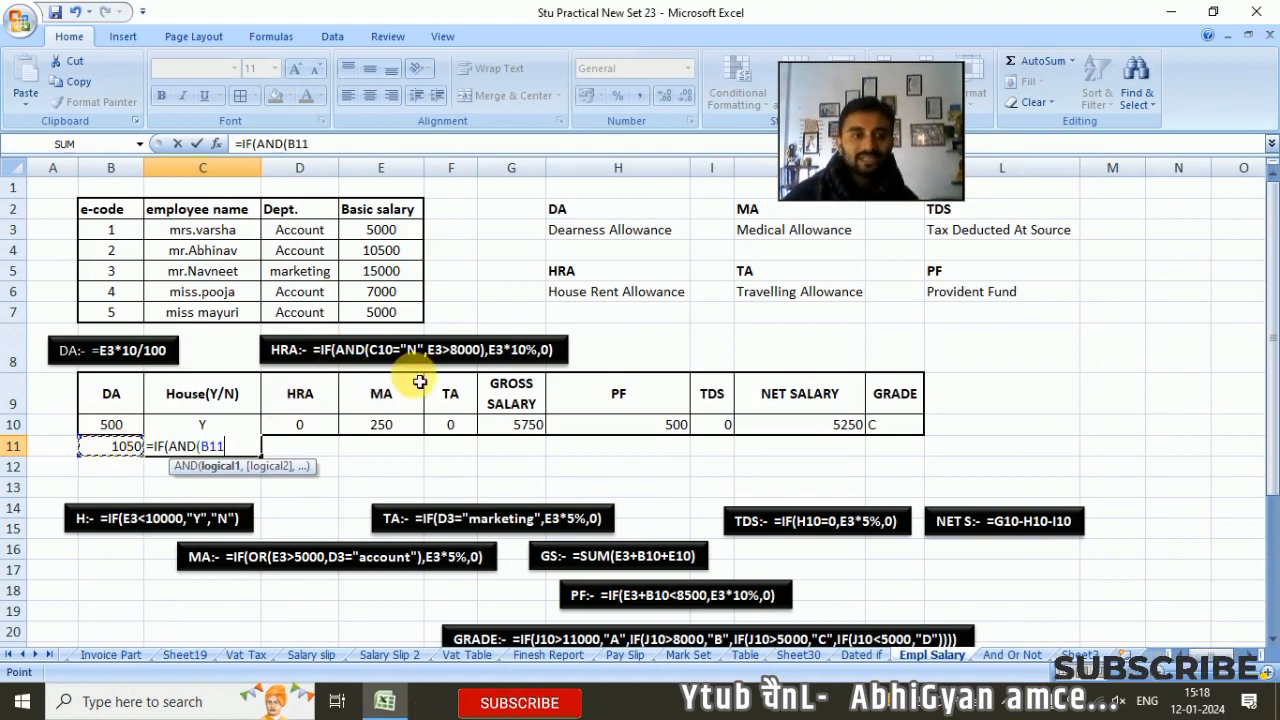
type("=\"N")
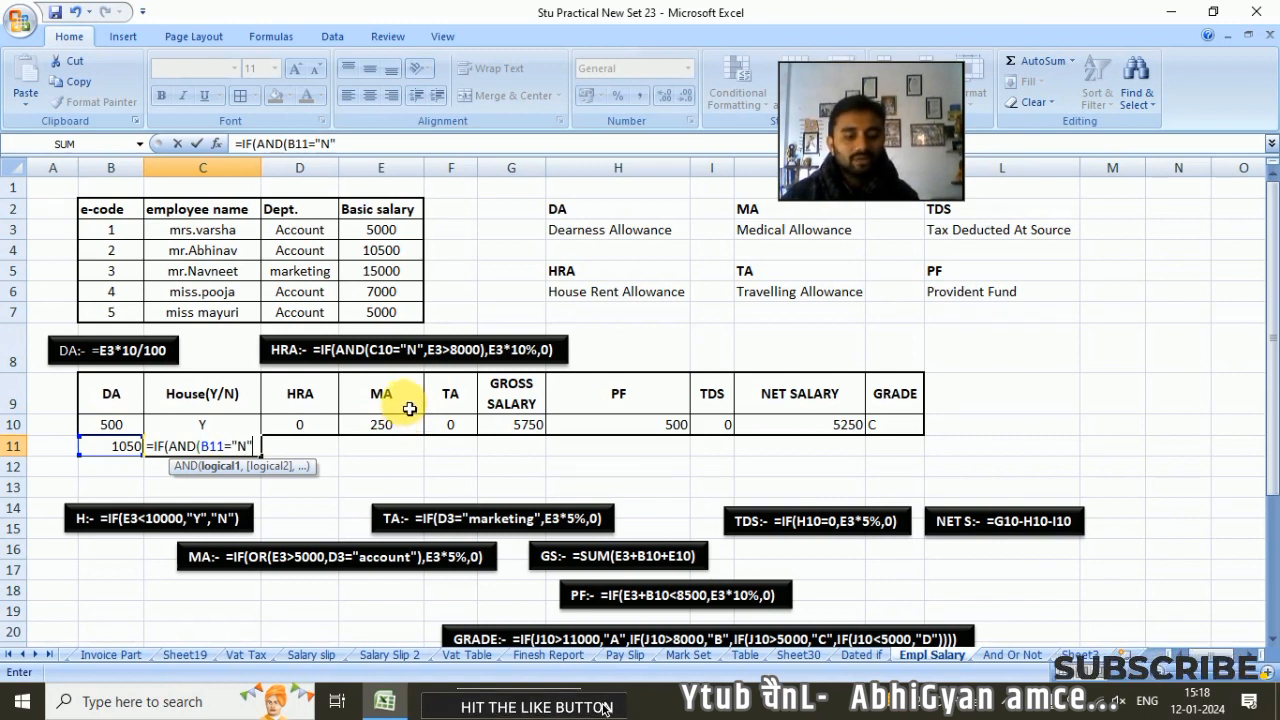
type(",")
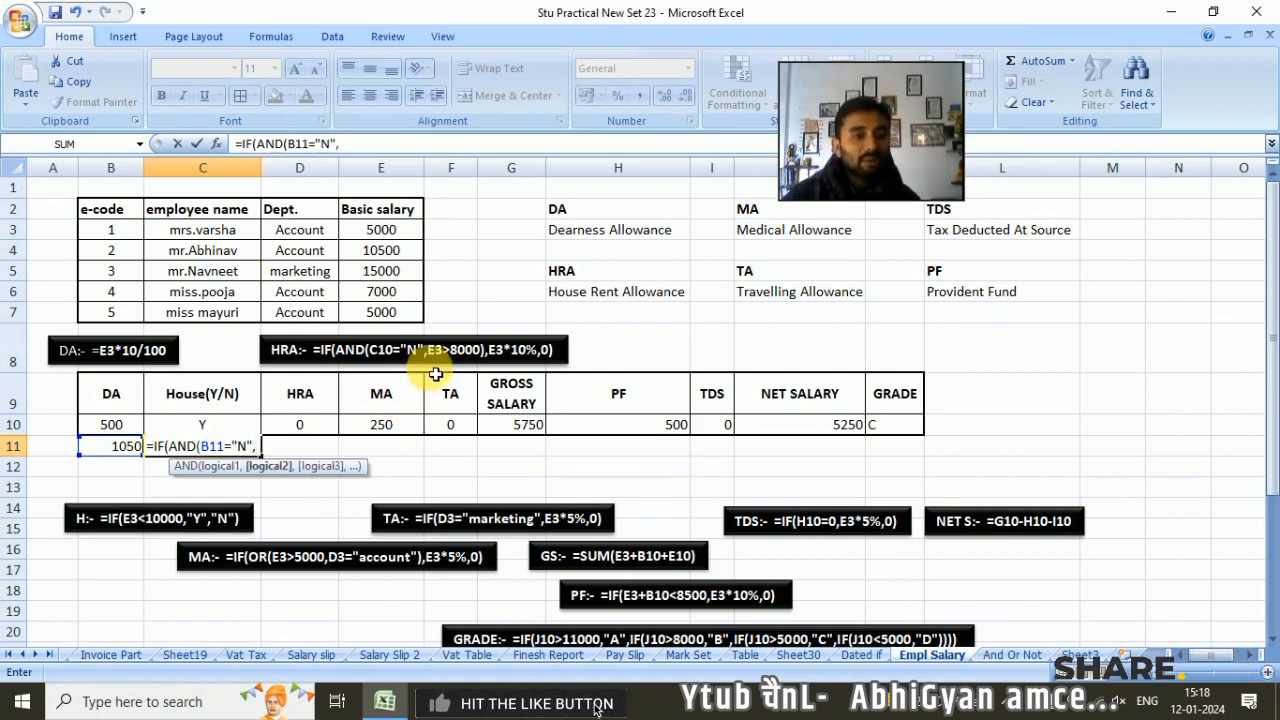
left_click(385, 252)
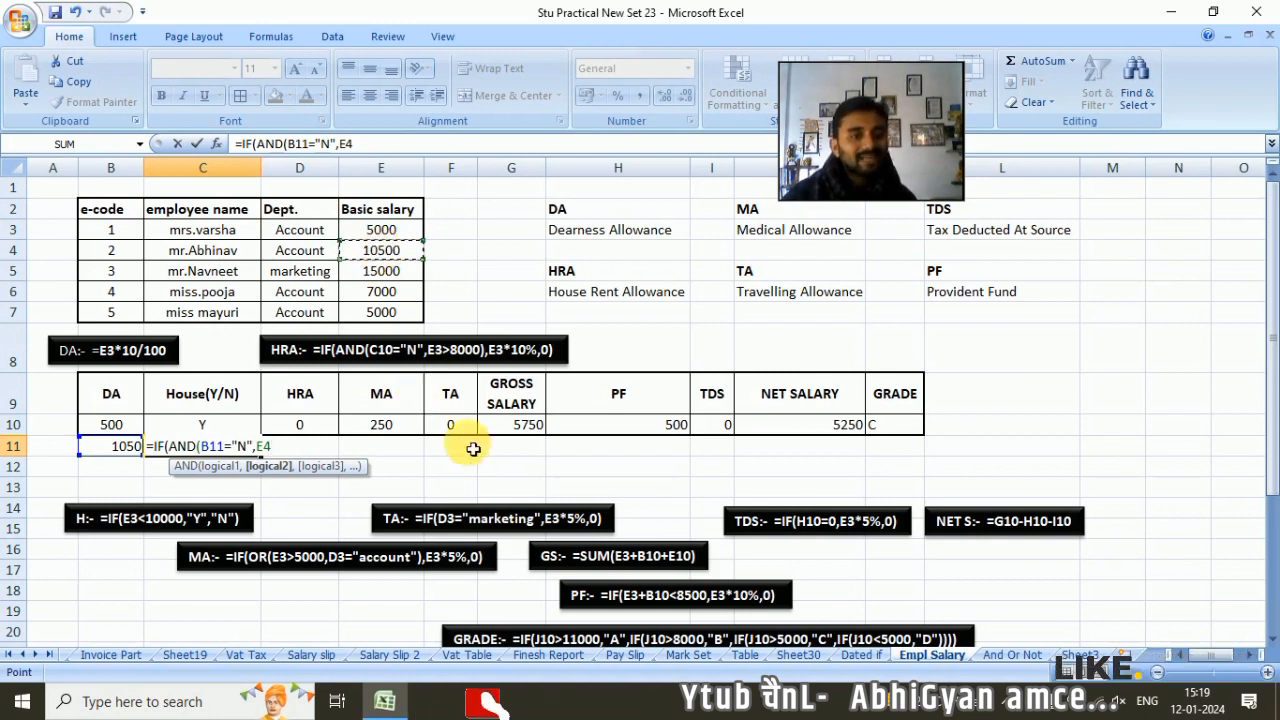
type(">")
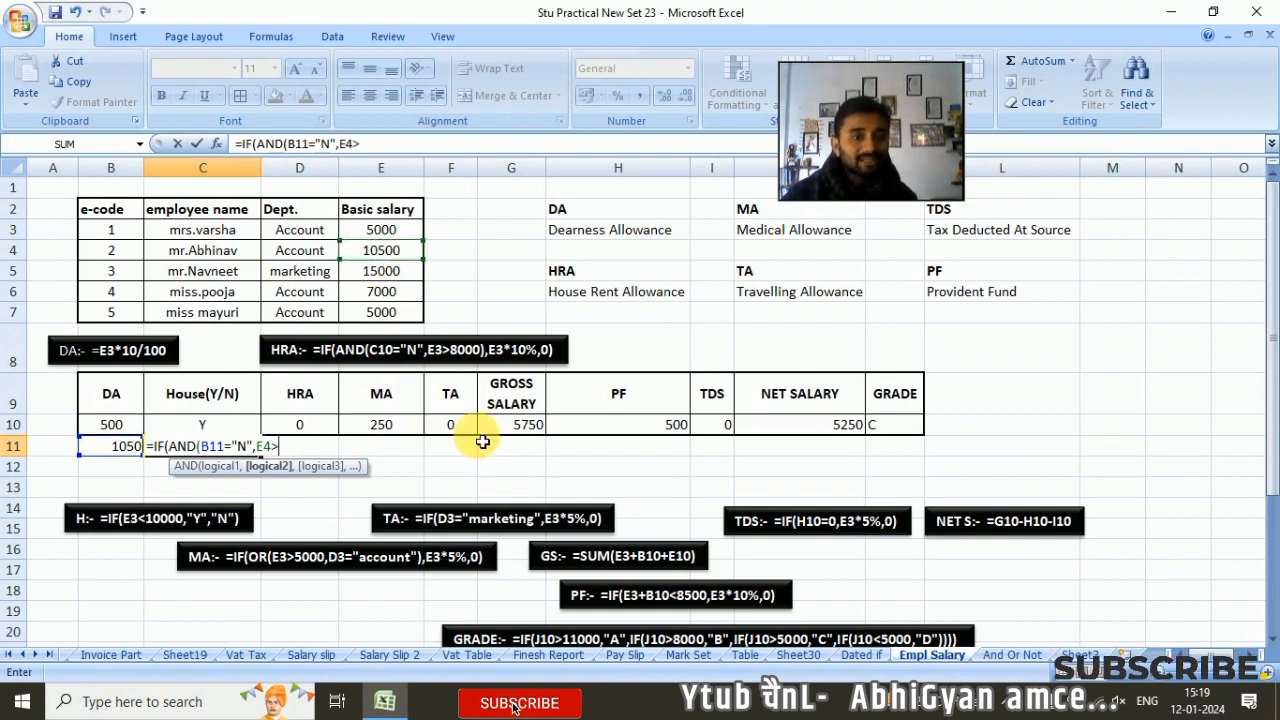
type("8000")
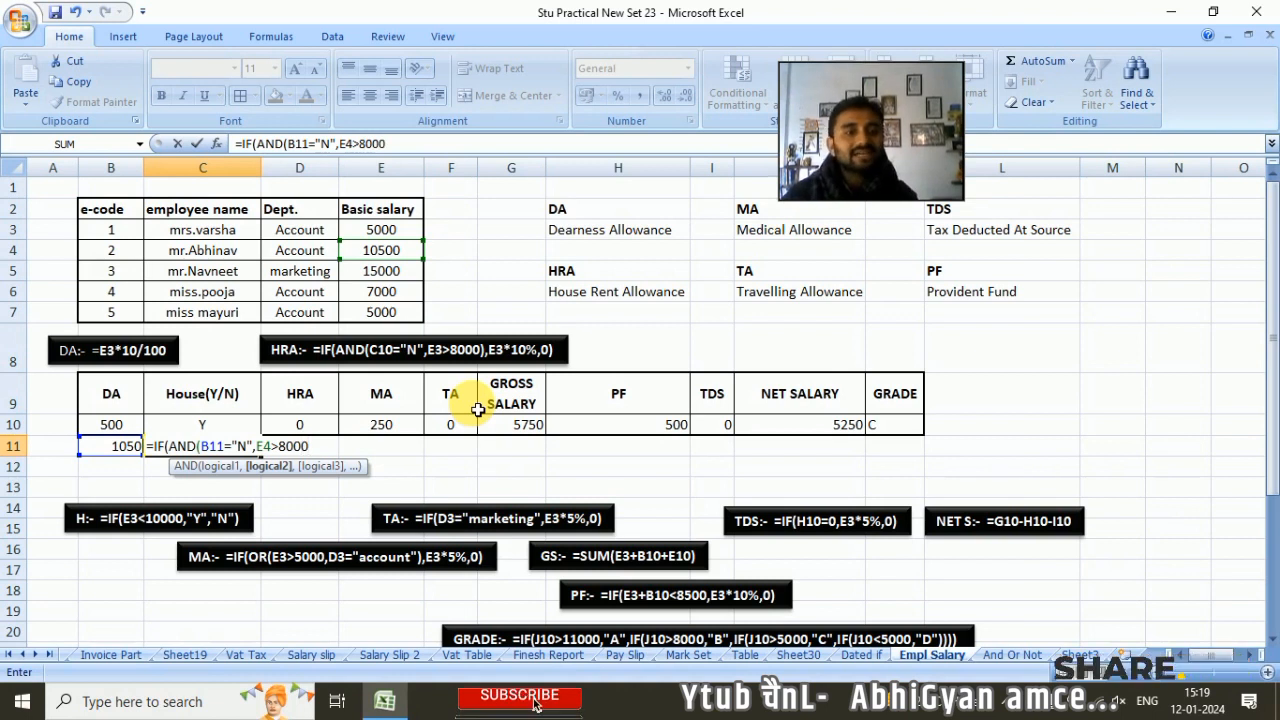
type(")")
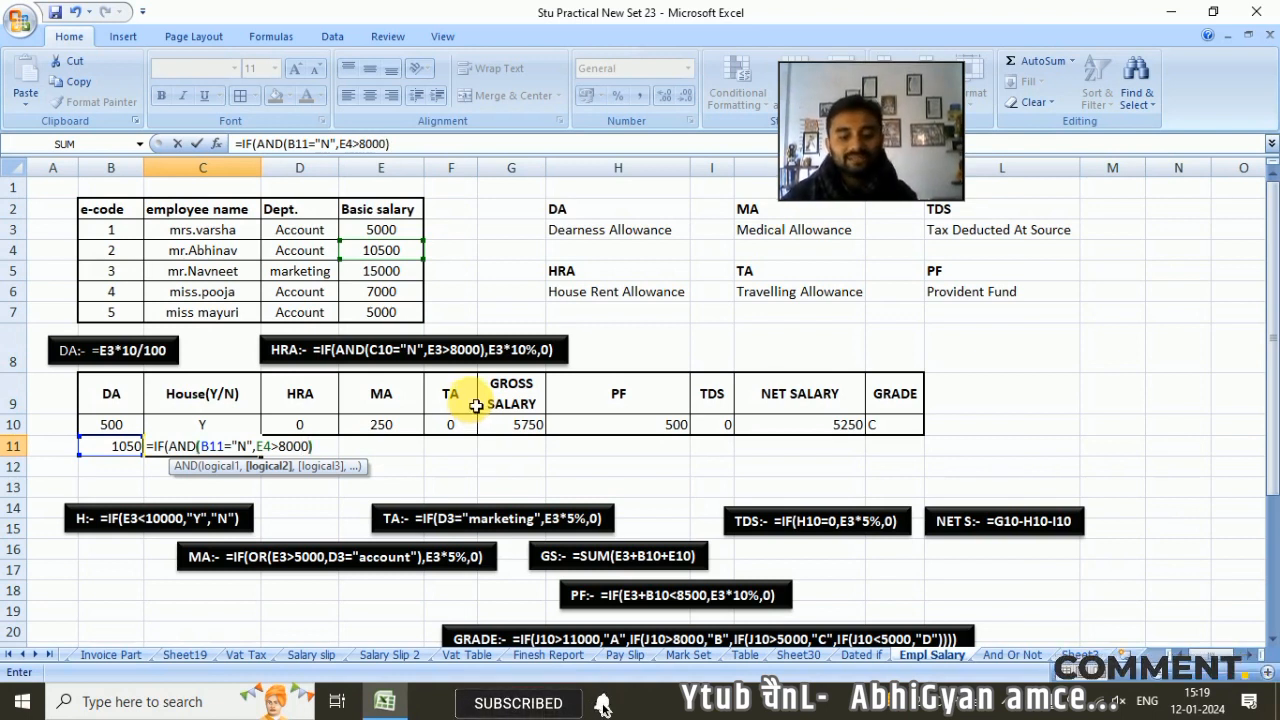
- Complete the C11 formula to return E4*10% if true and 0 otherwise, and move it to D11 under HRA
type(",")
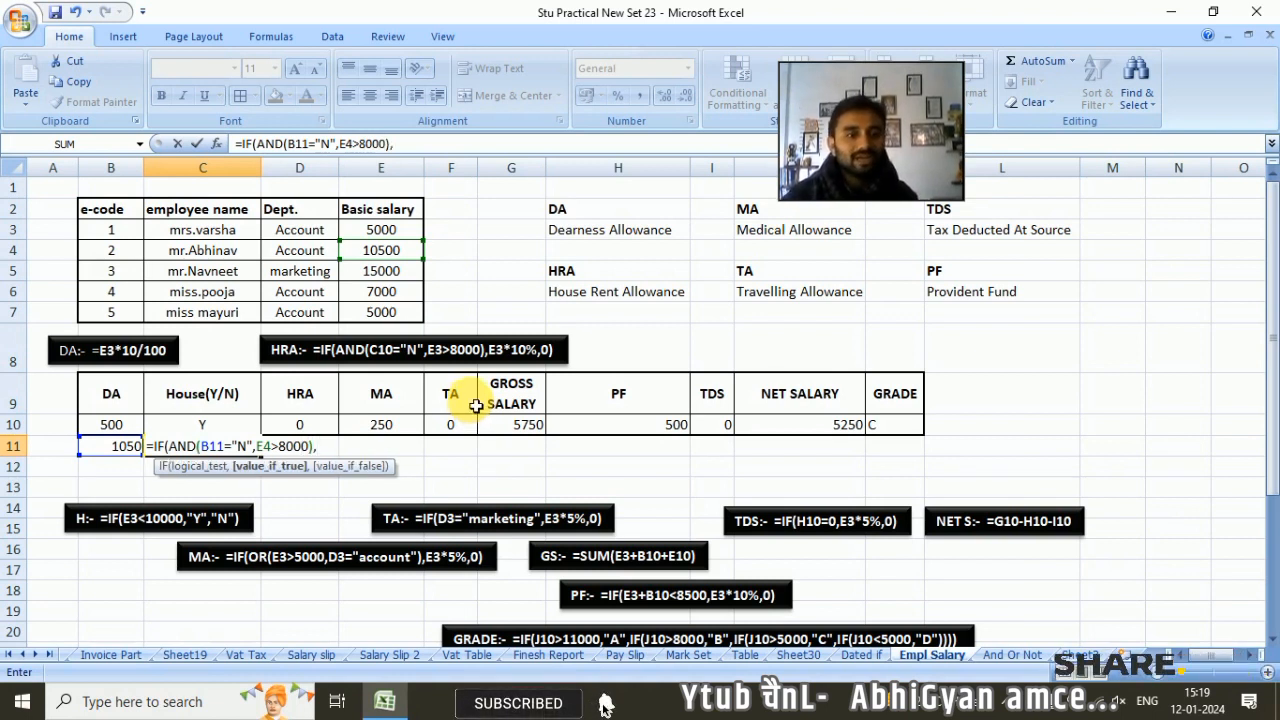
left_click(379, 252)
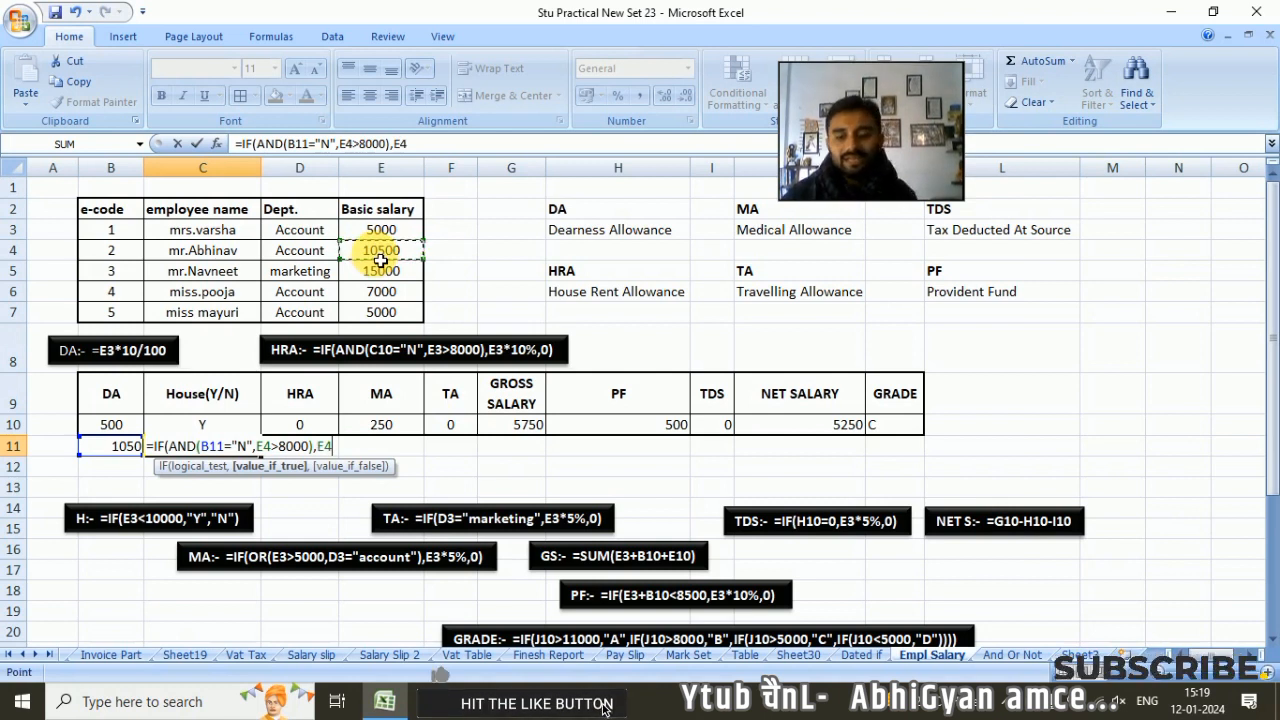
type("*")
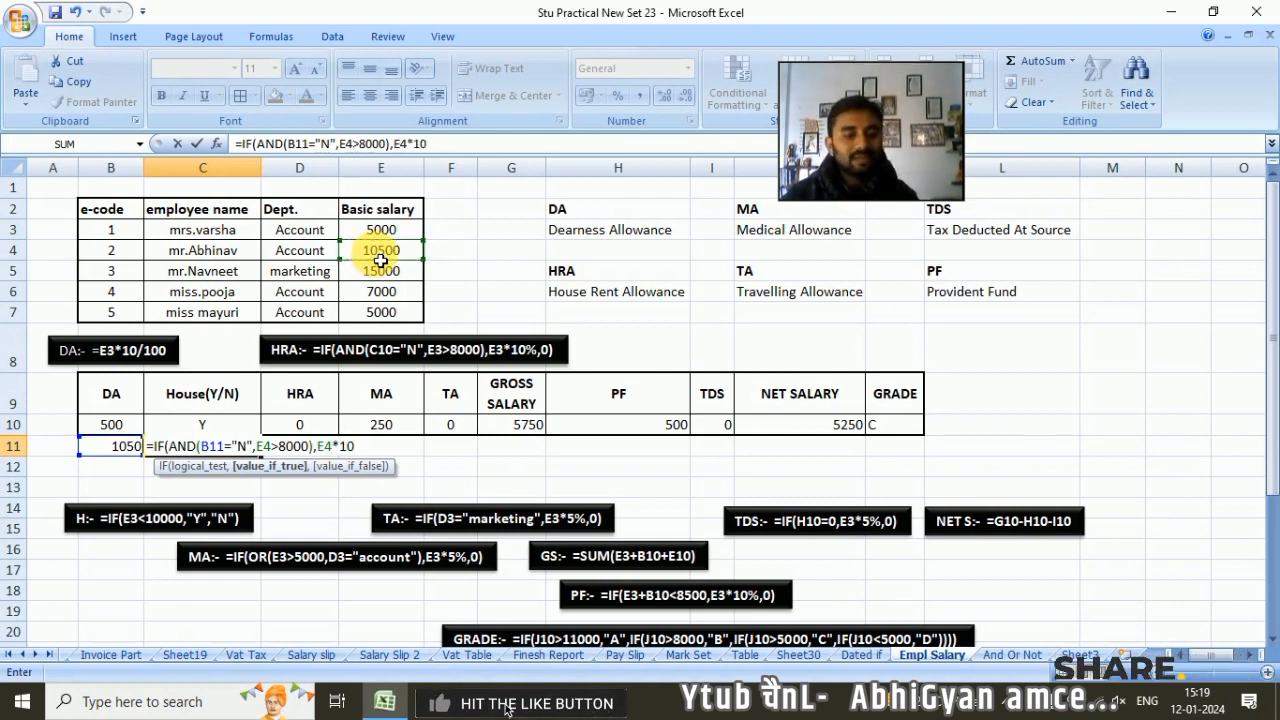
type("10%")
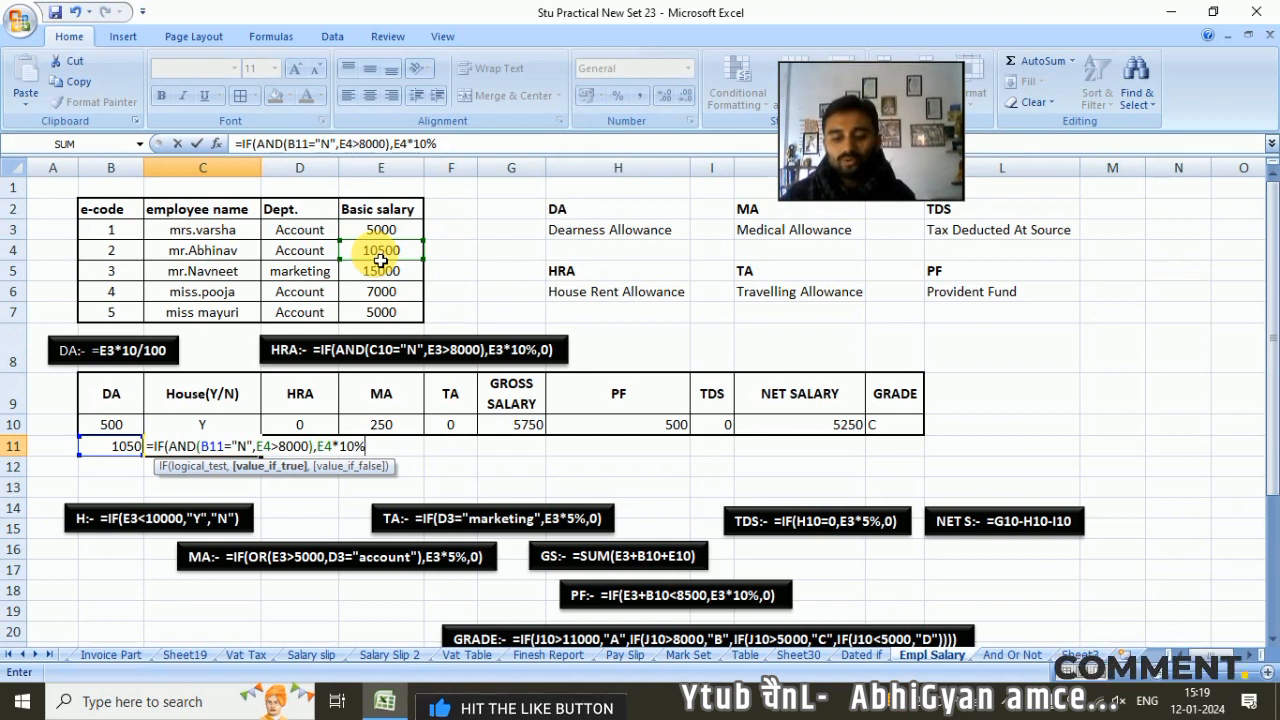
type(",0")
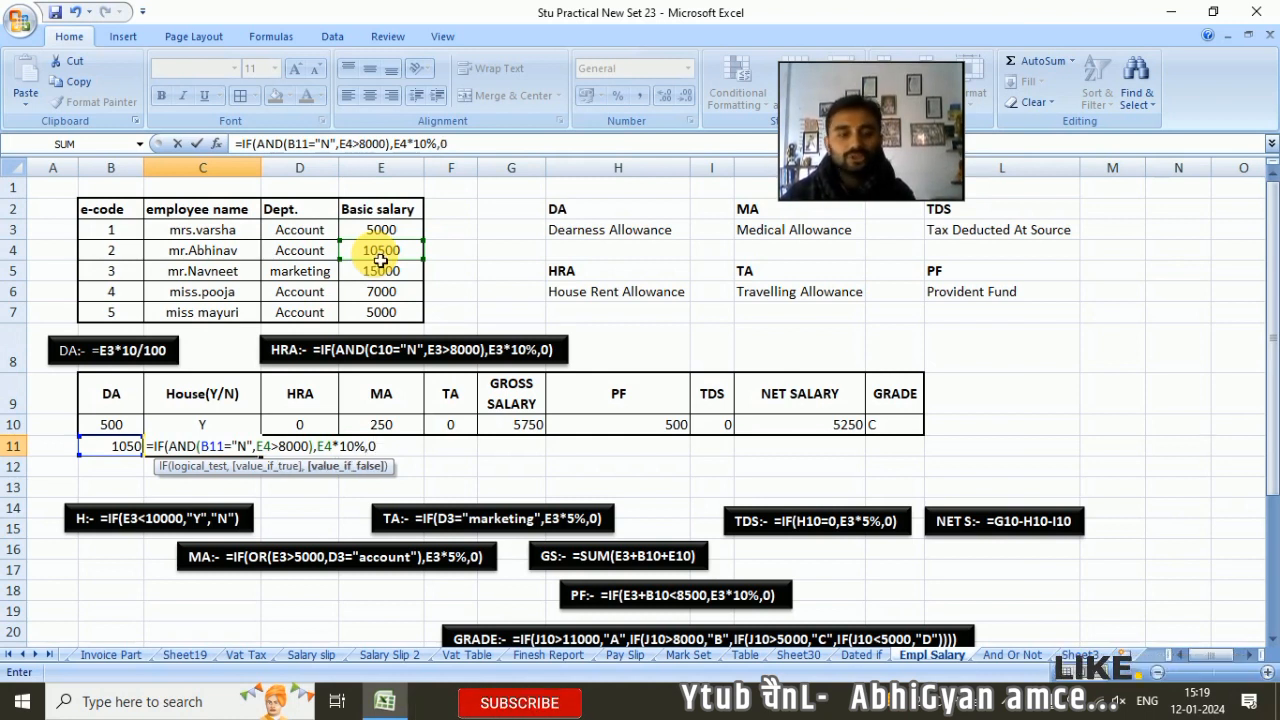
key("Return")
left_click(605, 419)
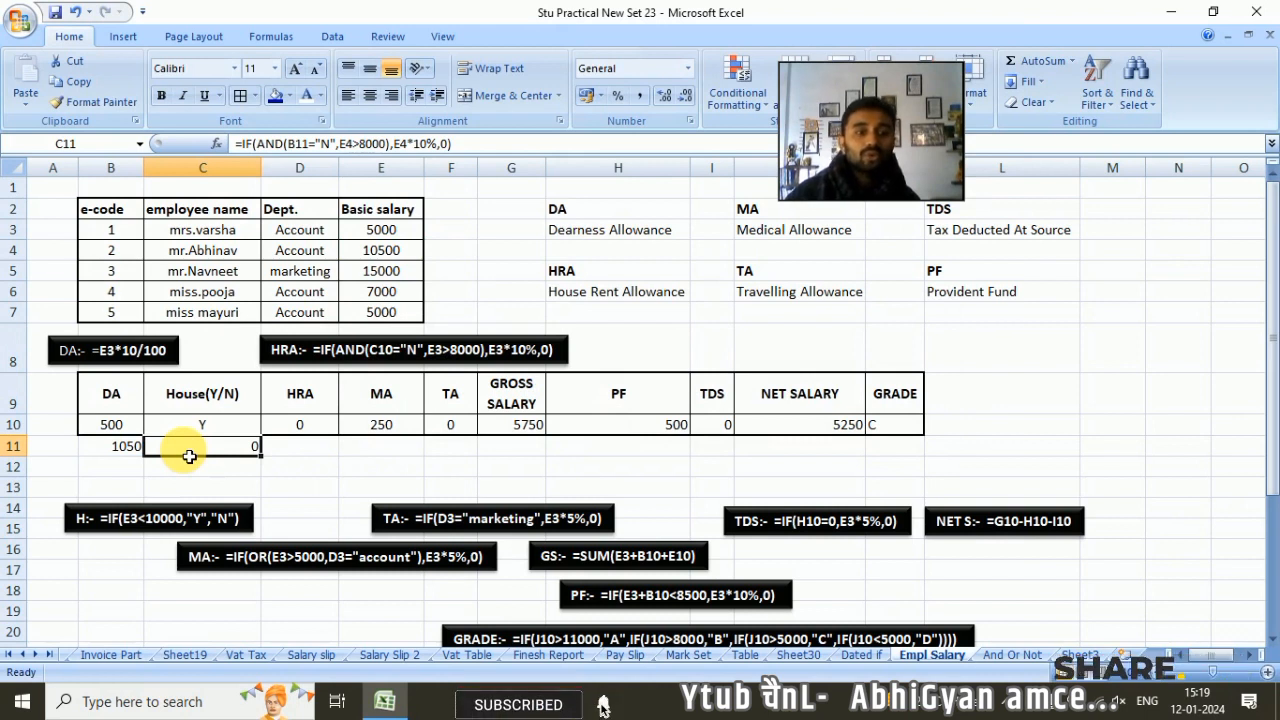
left_click_drag(189, 456, 300, 449)
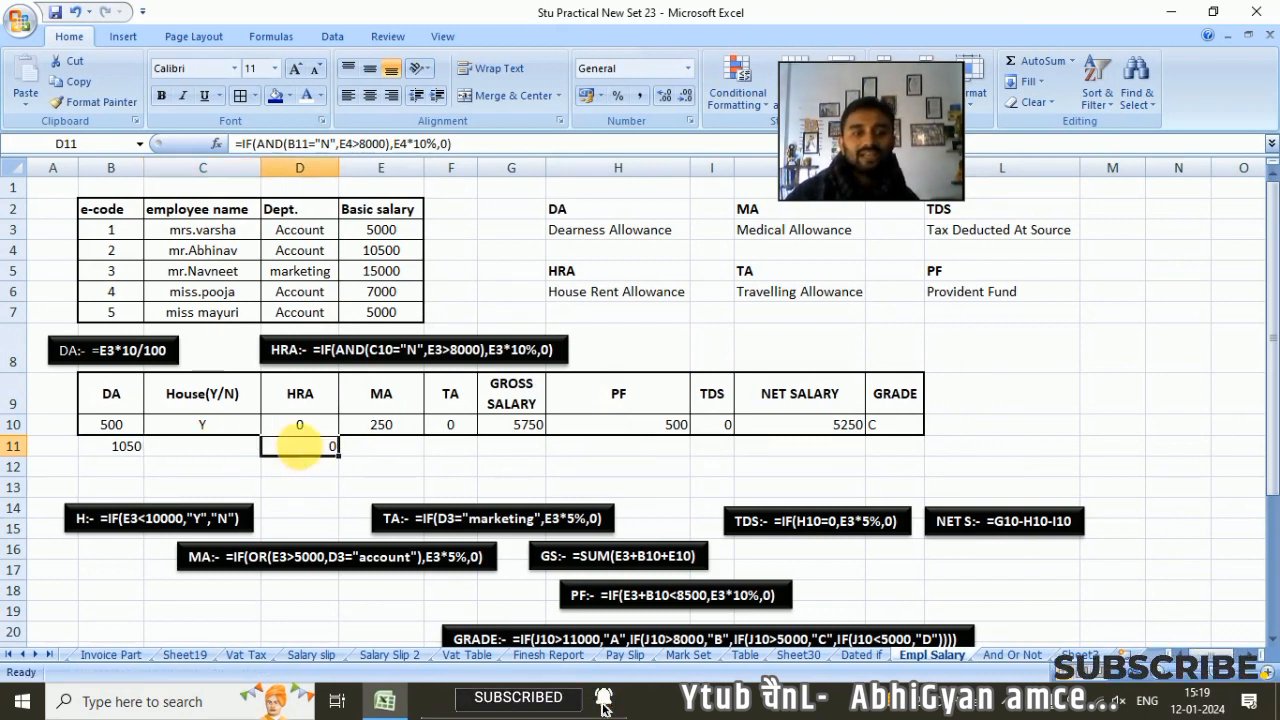
- Determine the second employee's House(Y/N) value in C11 with the formula =IF(E4<10000,"Y","N")
left_click(238, 449)
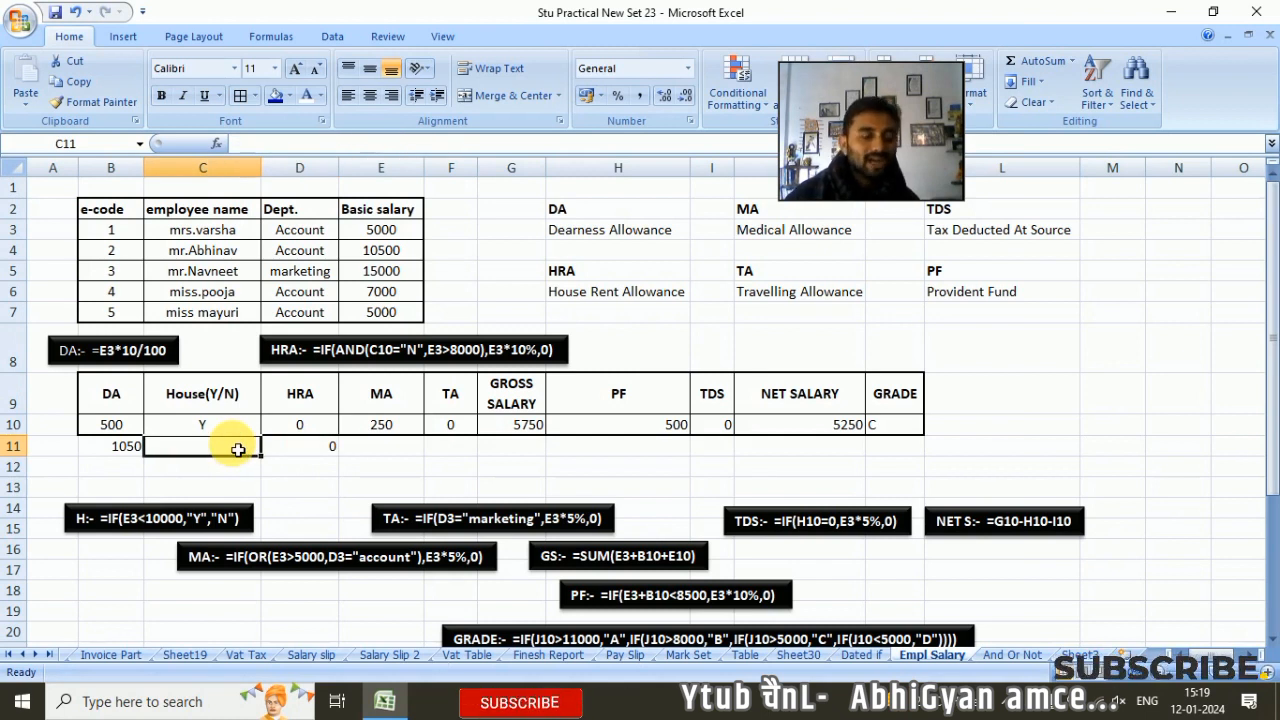
type("=")
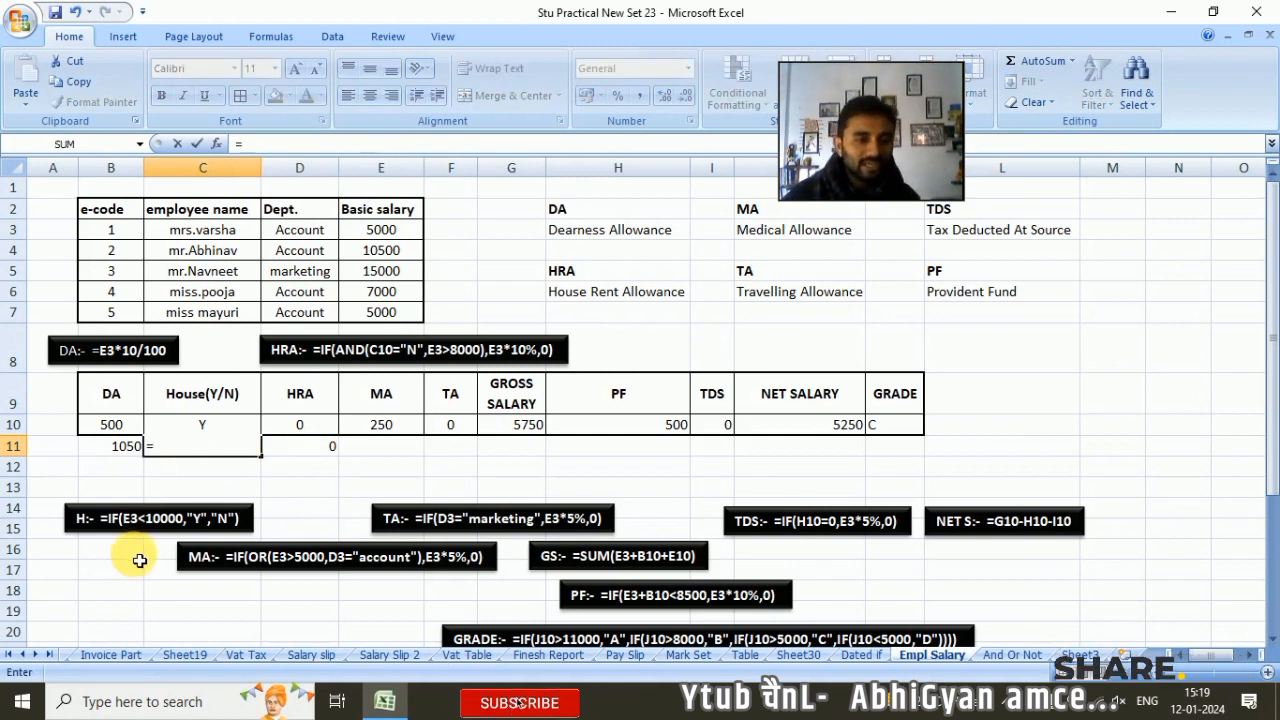
type("IF(")
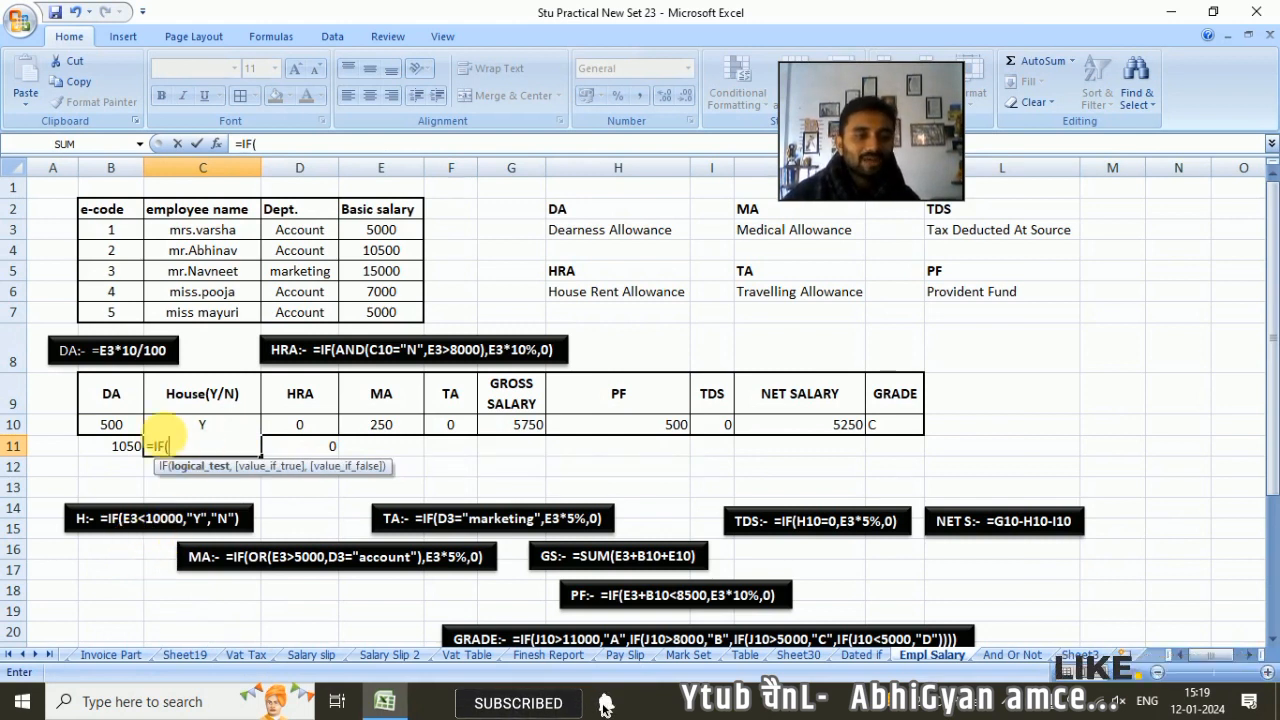
left_click(380, 252)
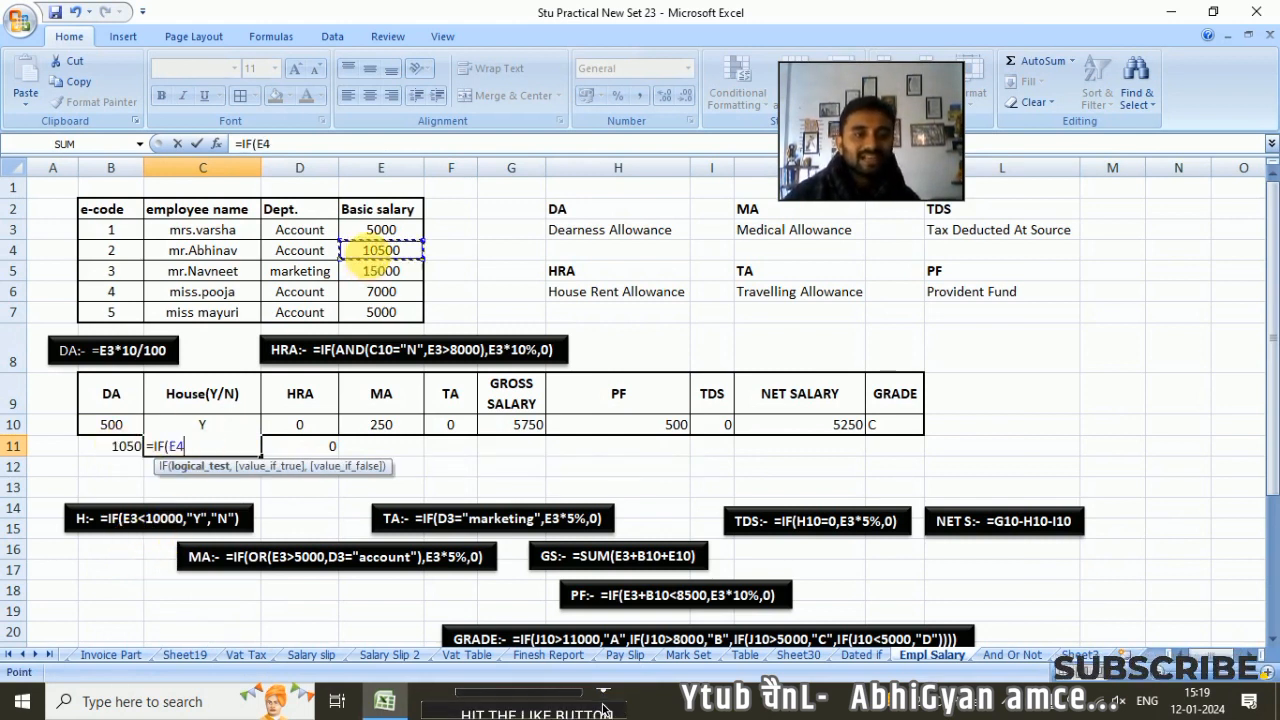
type("<10000")
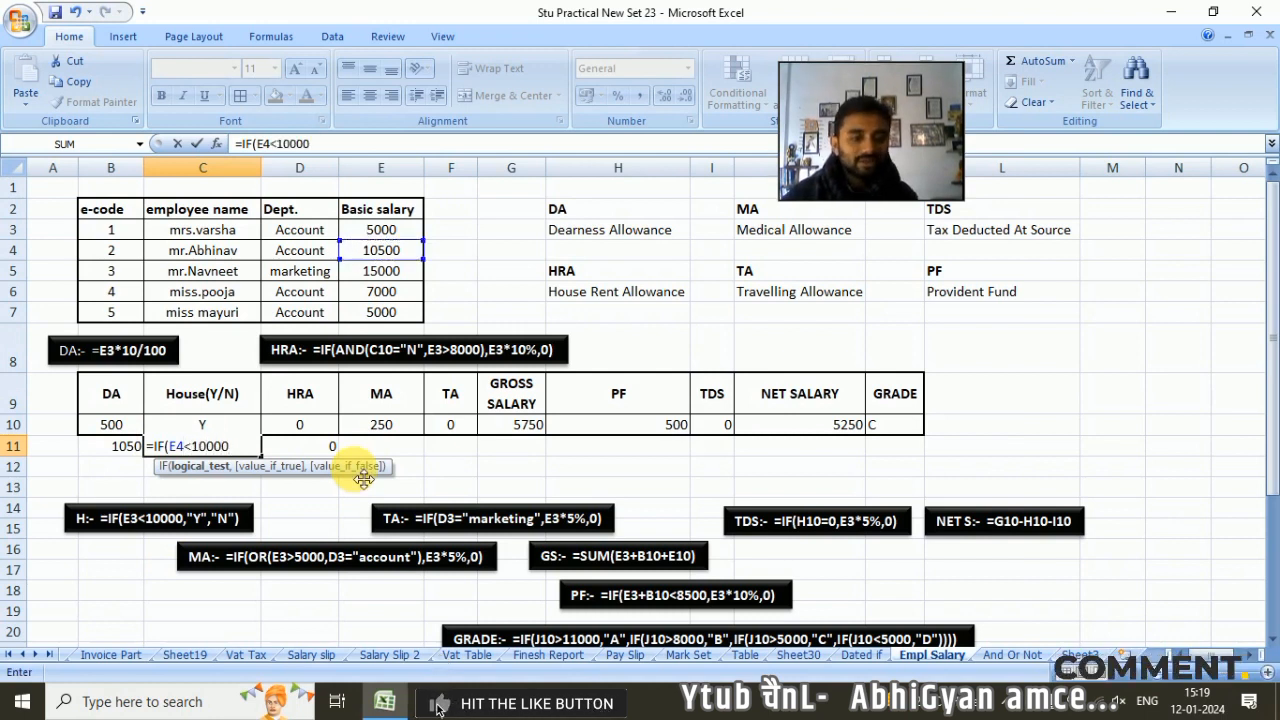
type(",\"")
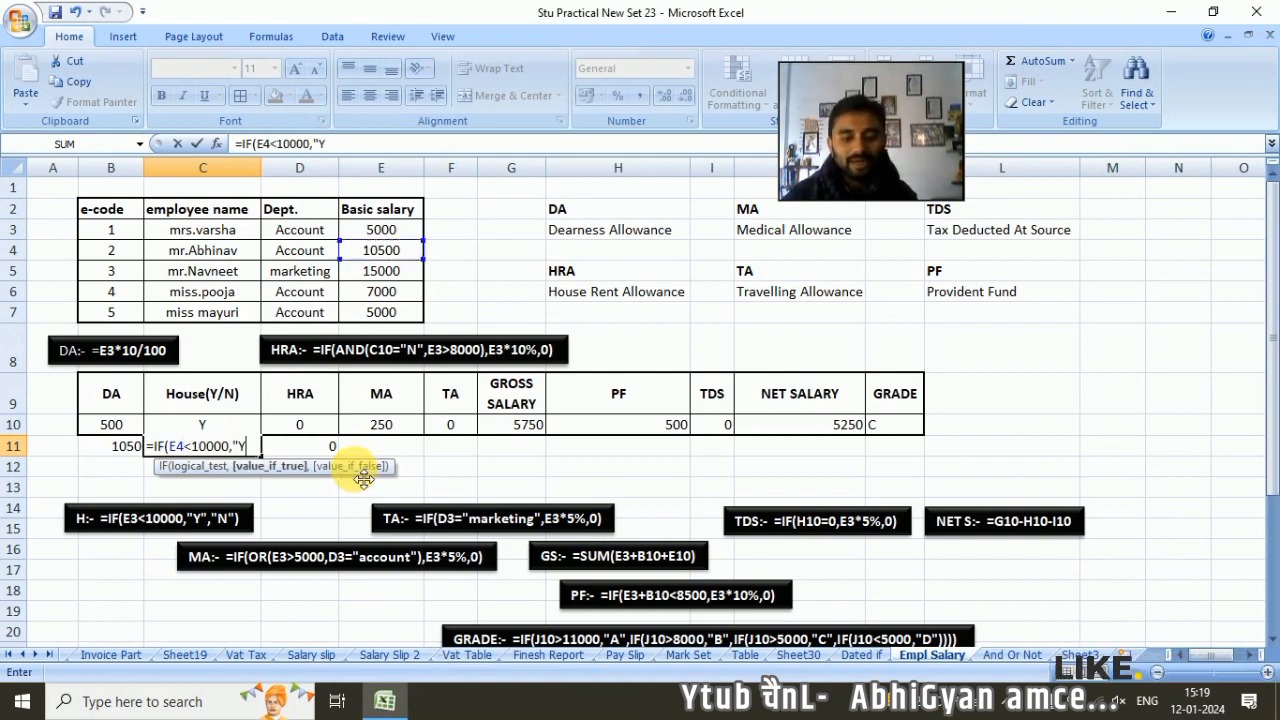
type("Y\",\"")
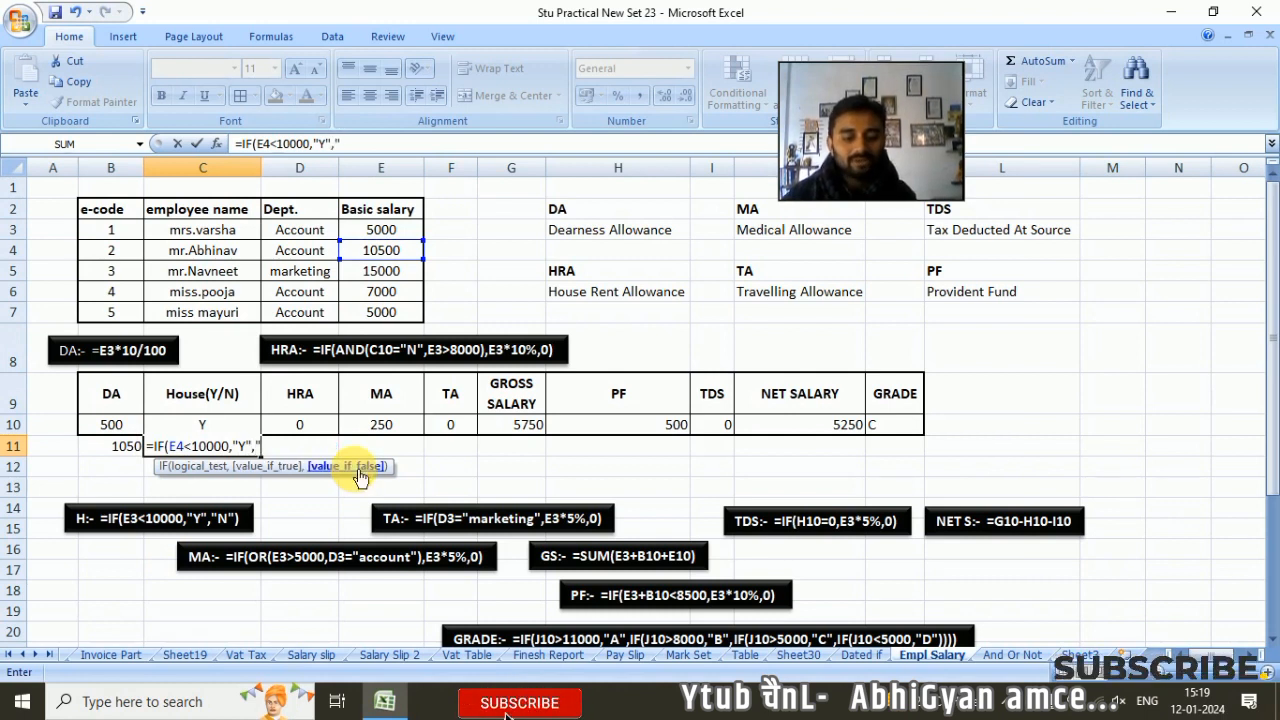
type("N\"")
key("Return")
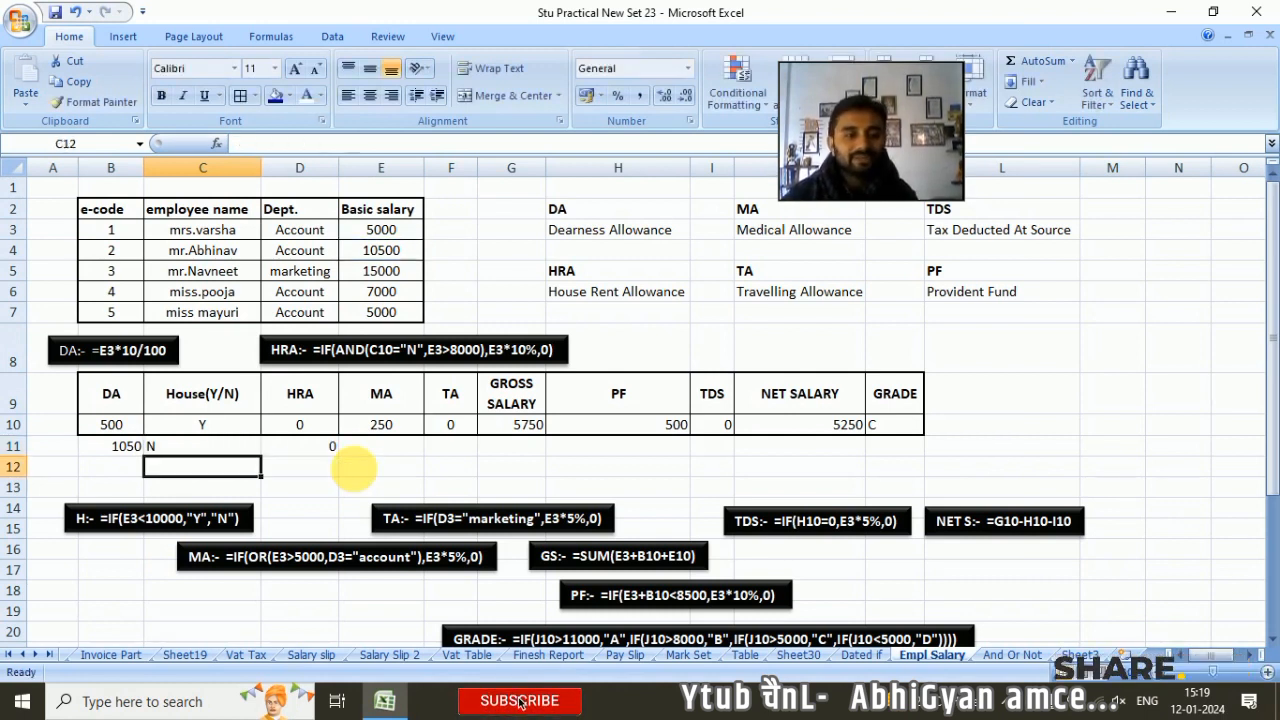
- Check the House formulas in C11 and C10, and change the HRA formula in D11 so its first AND condition tests C11="N"
left_click(205, 445)
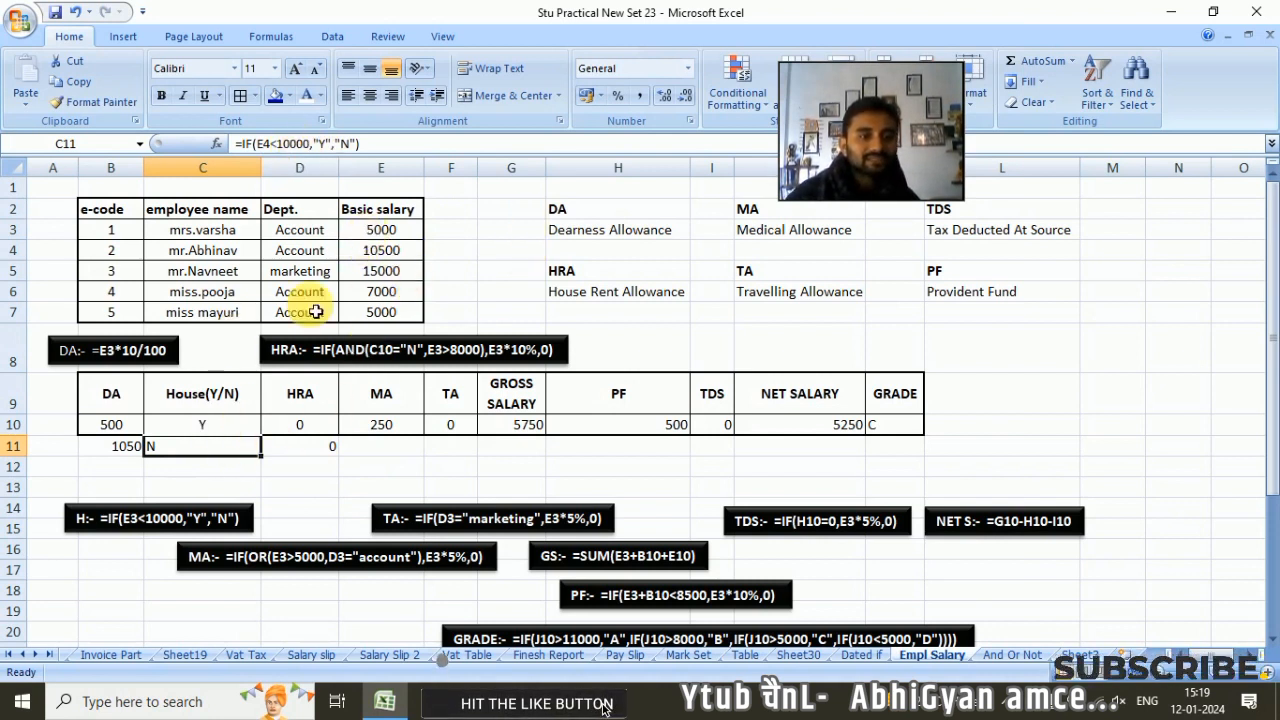
left_click(192, 428)
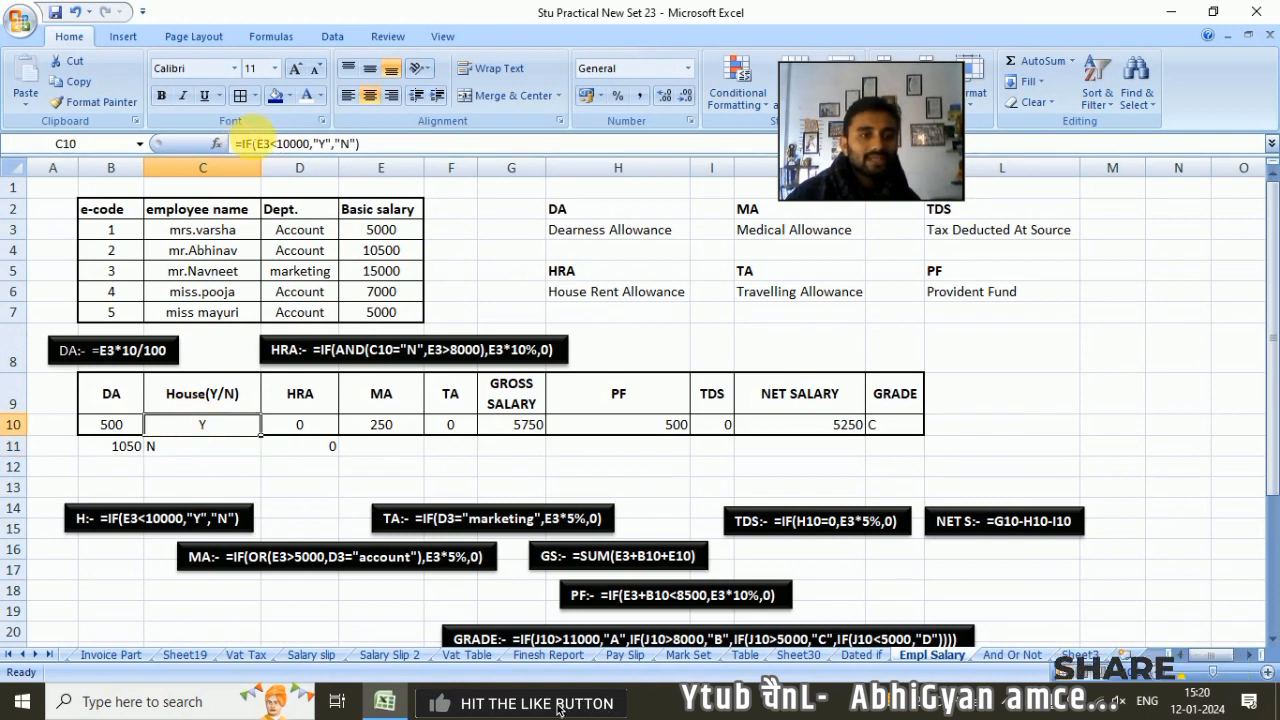
left_click(295, 144)
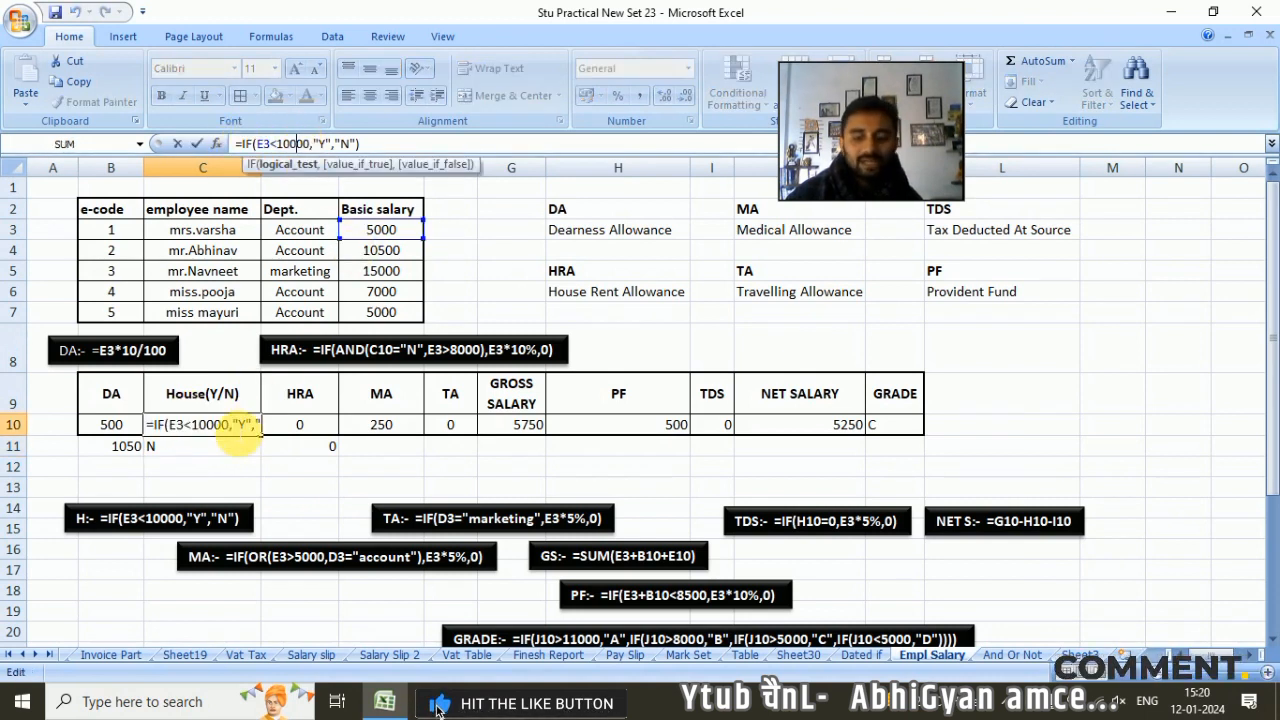
key("Return")
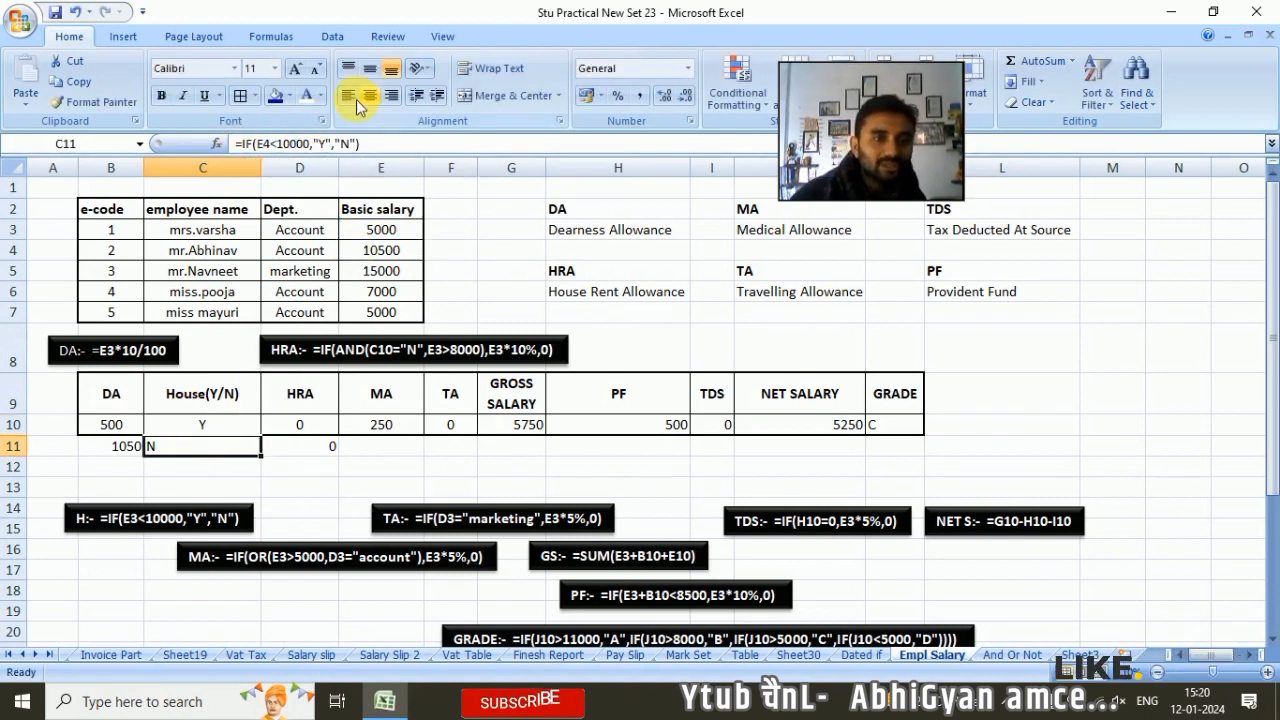
left_click(296, 446)
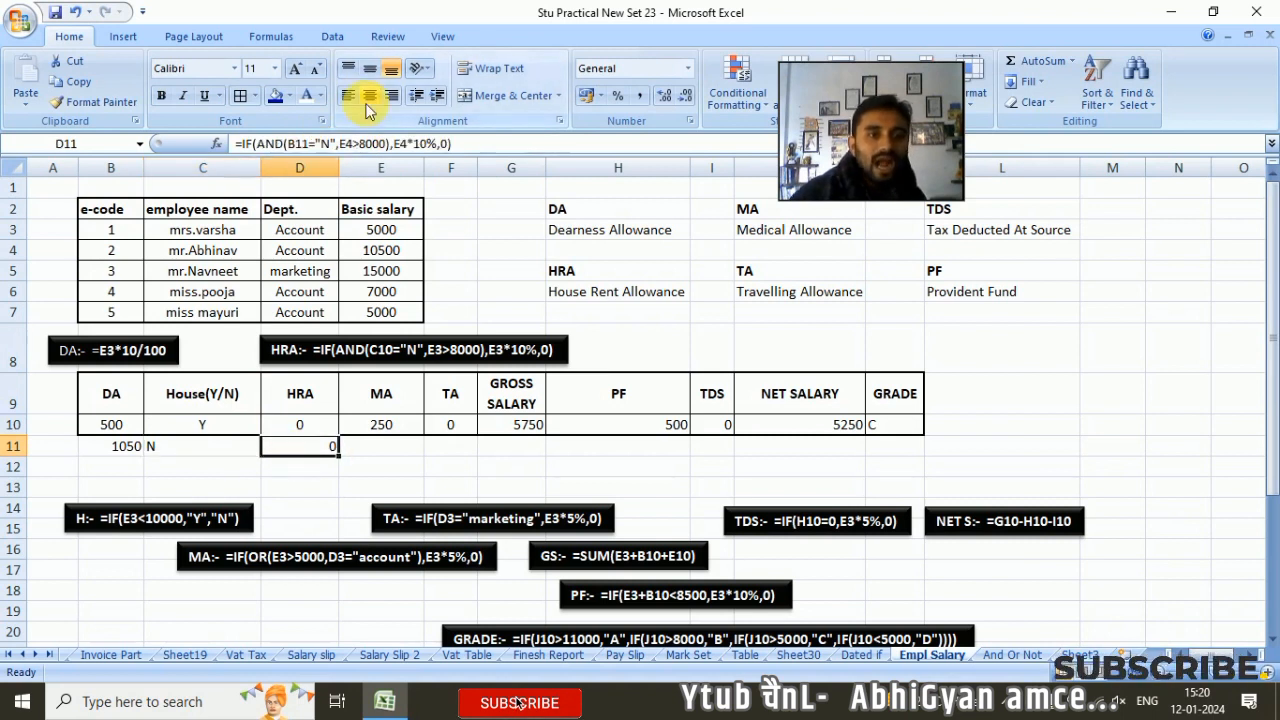
left_click(312, 144)
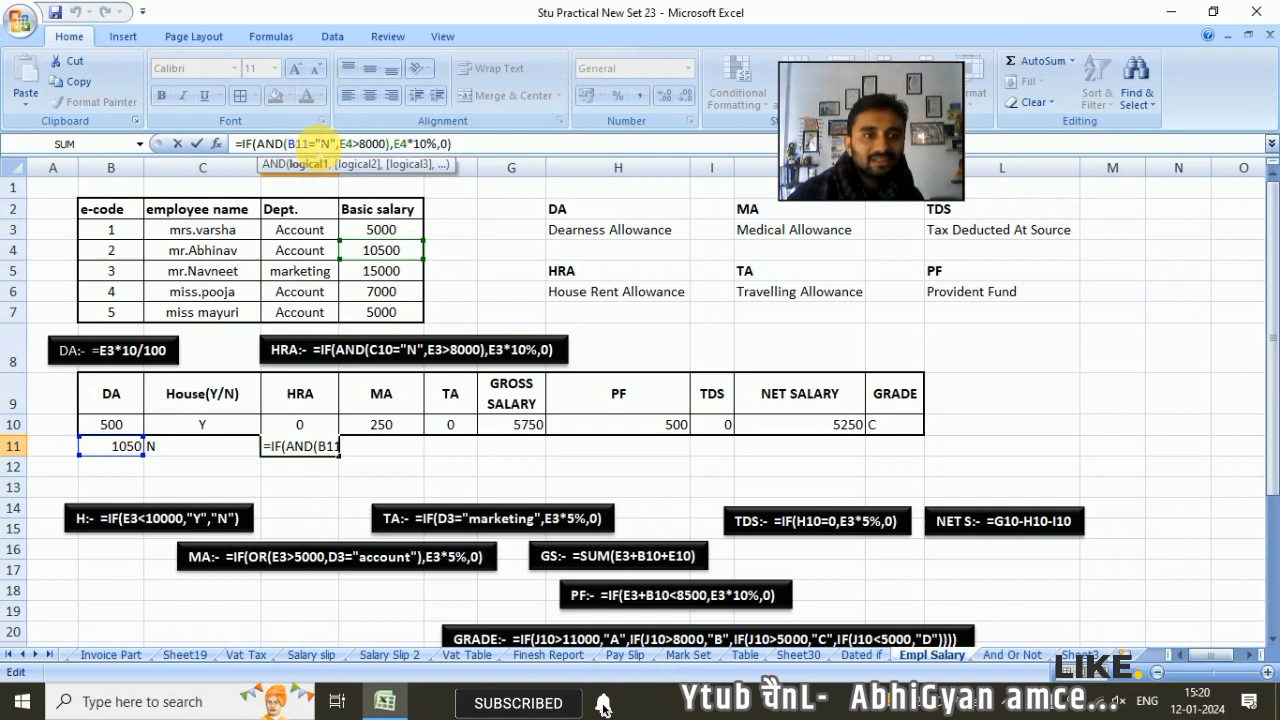
double_click(298, 144)
left_click(175, 452)
key("Return")
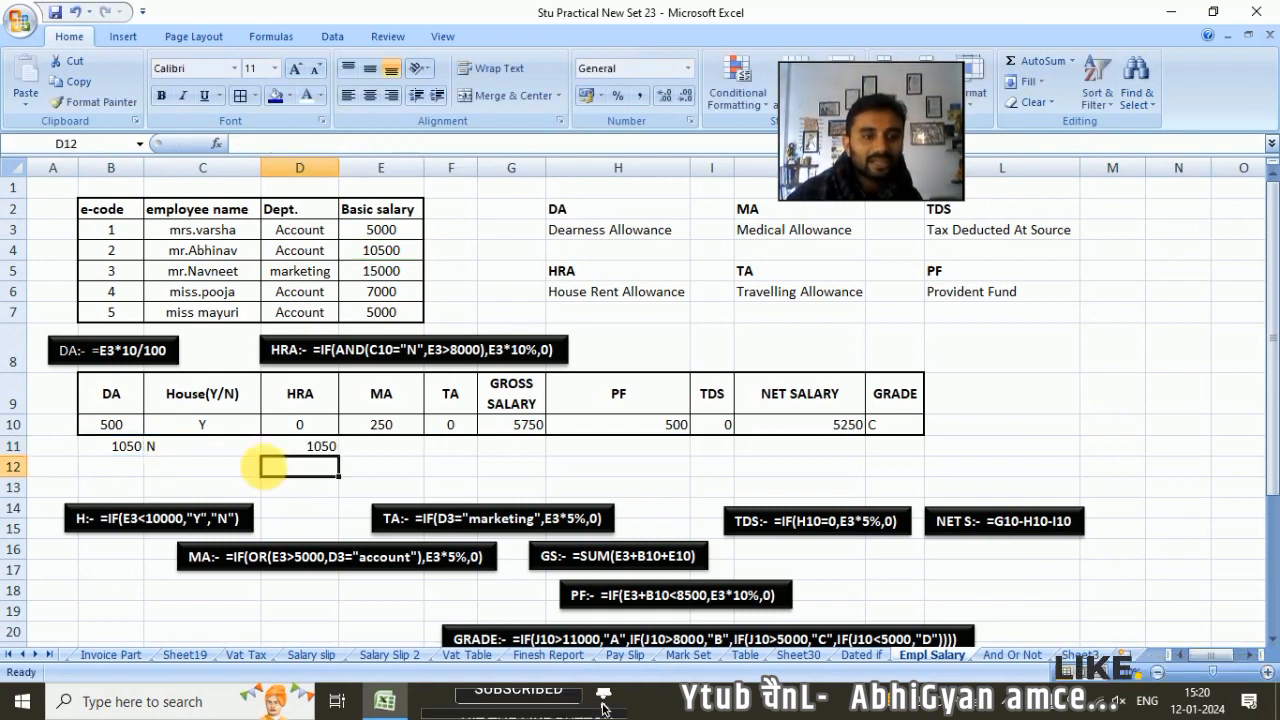
left_click(290, 448)
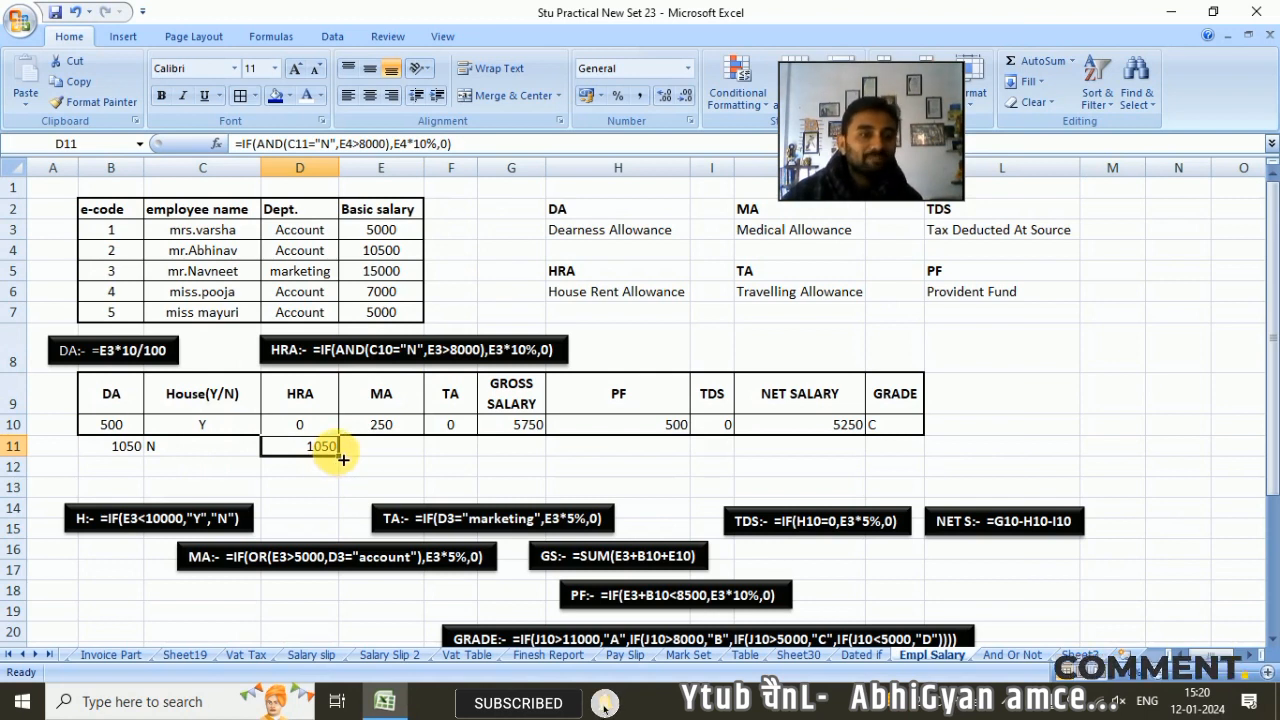
- Test the House and HRA formulas in row 11 with a basic salary of 8000 in E4, and undo the salary change
left_click(370, 252)
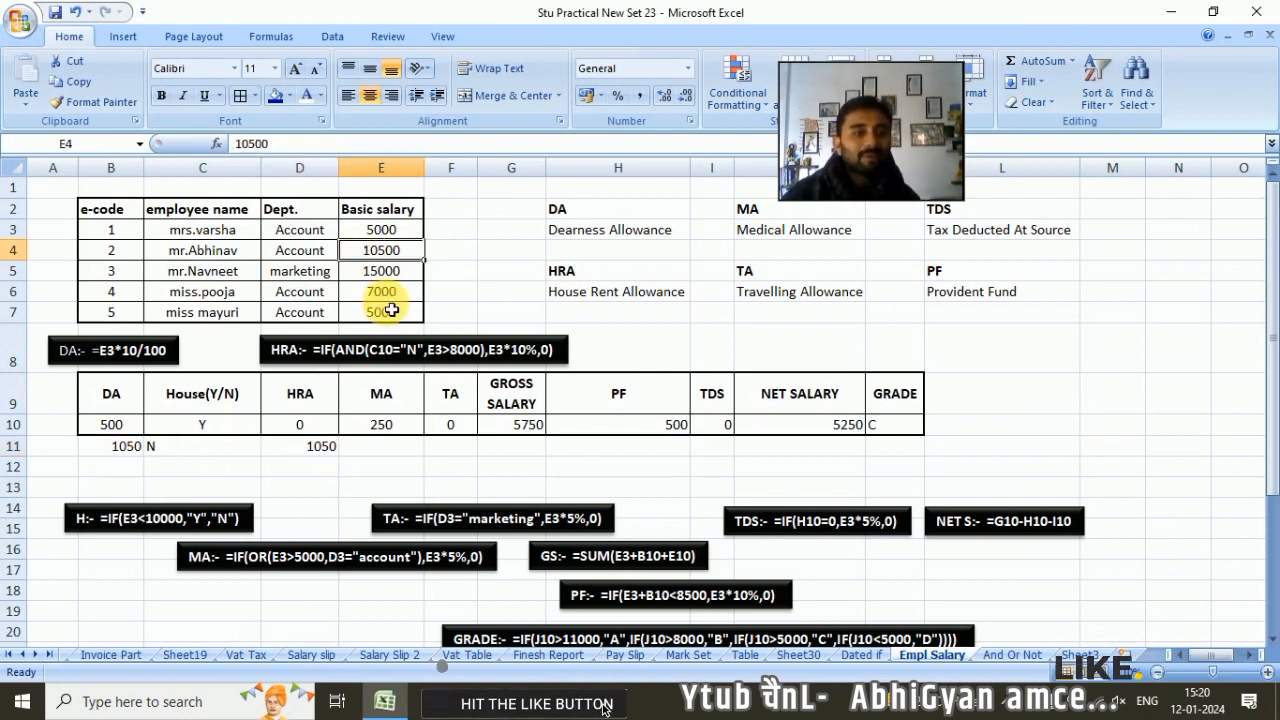
type("8000")
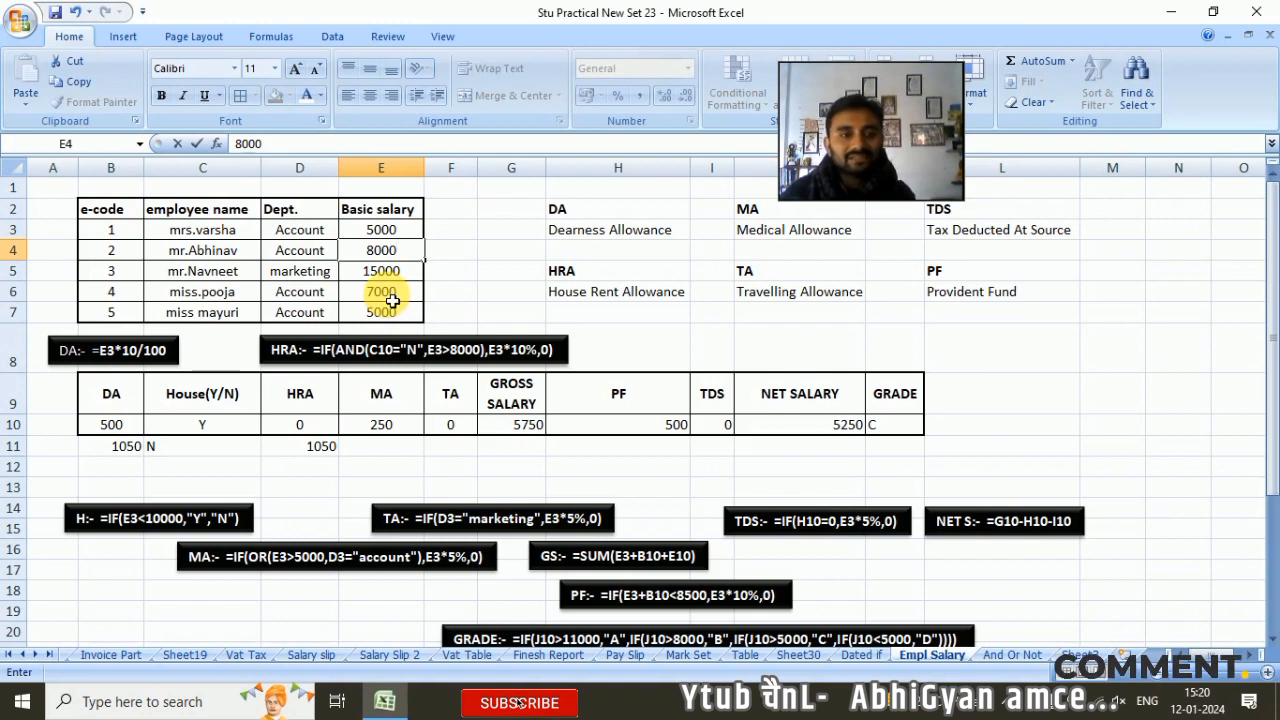
key("Return")
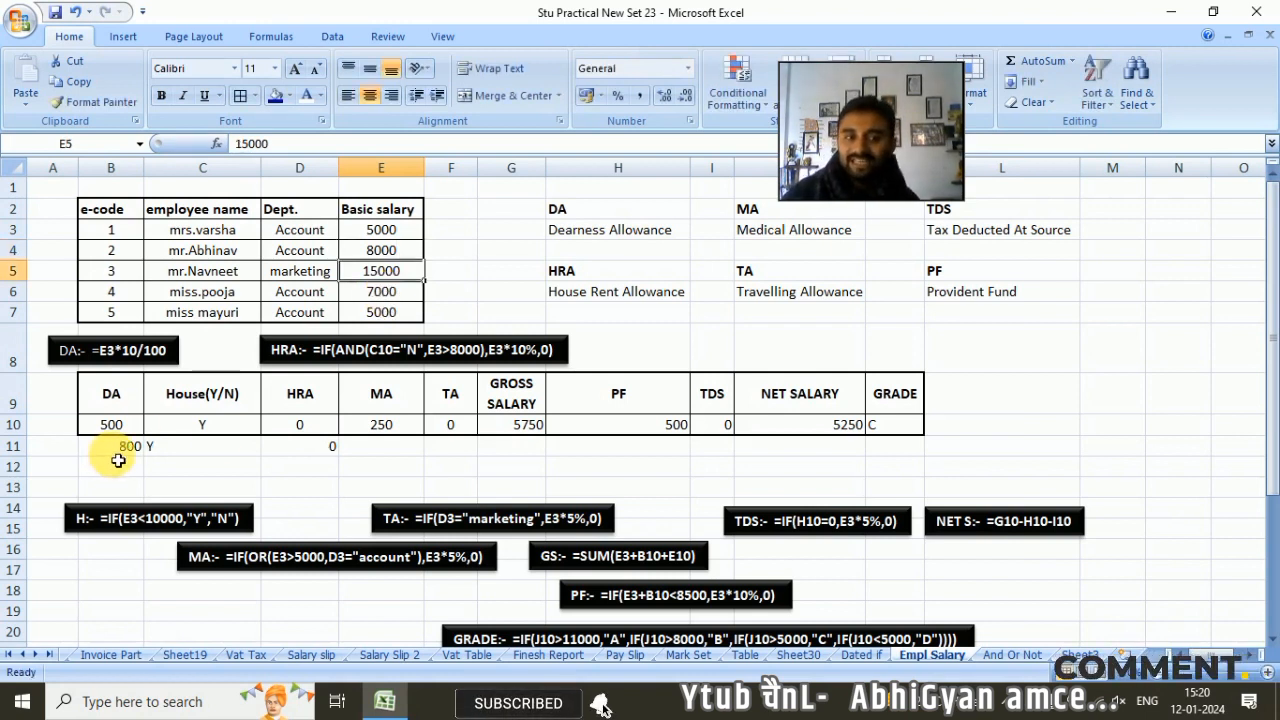
left_click(185, 454)
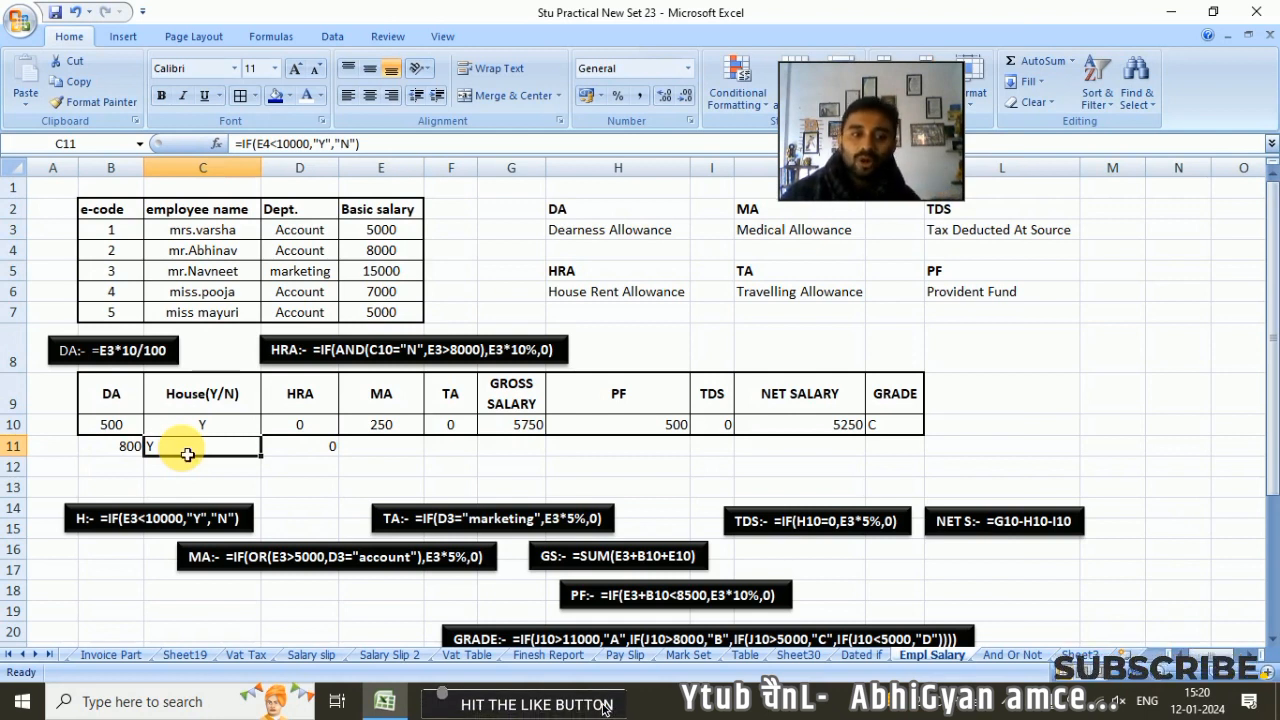
left_click(319, 457)
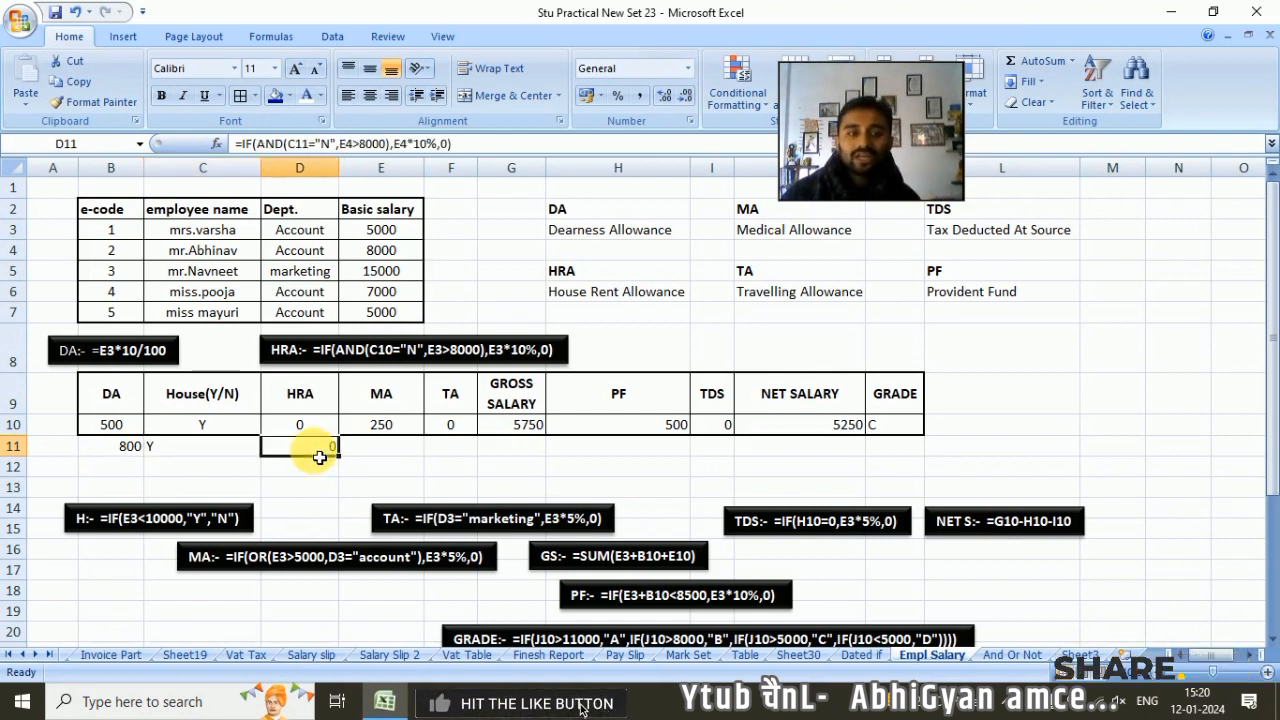
key("ctrl+z")
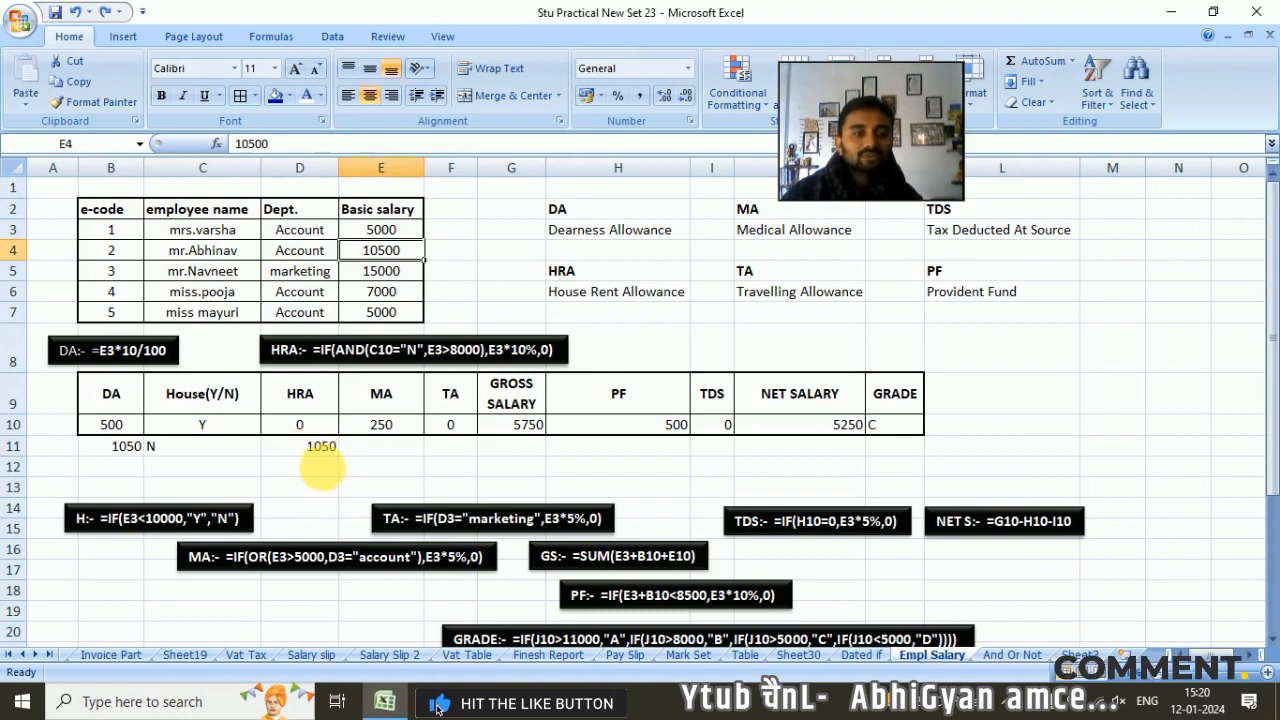
- Begin an IF formula in E11 under MA with an OR test on E4>5000 and D4="account"
left_click(376, 450)
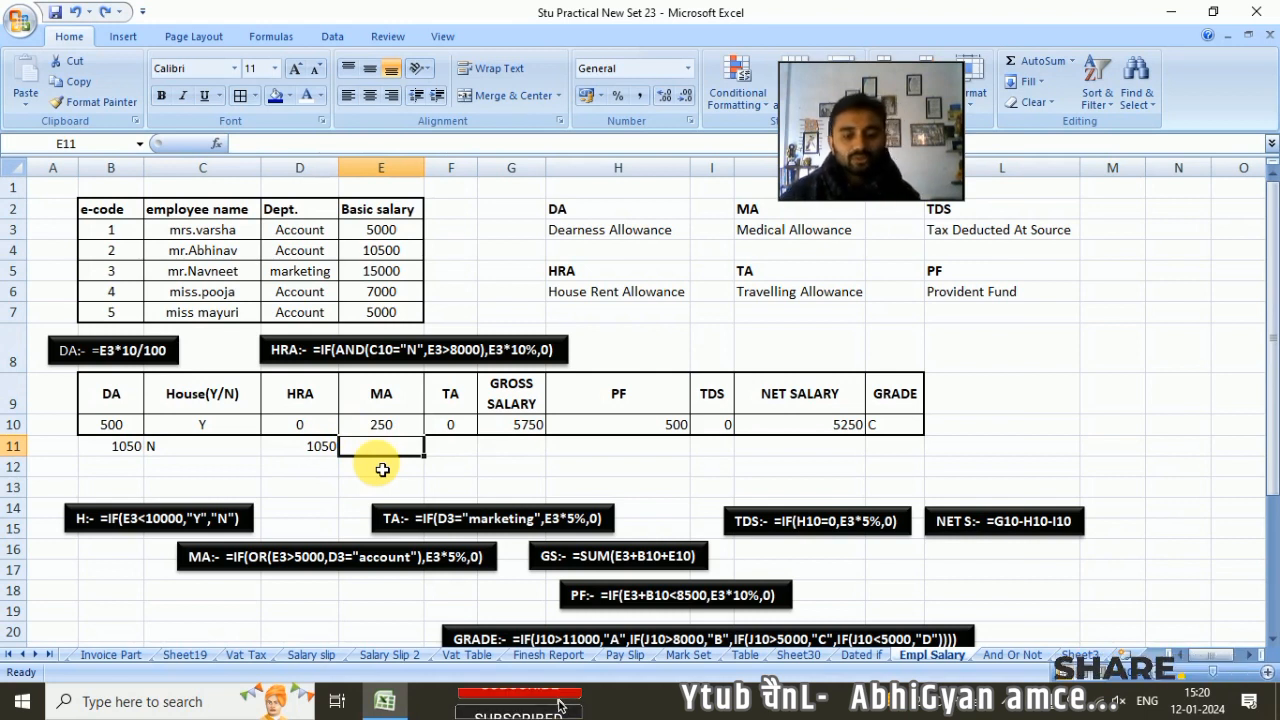
type("=IF")
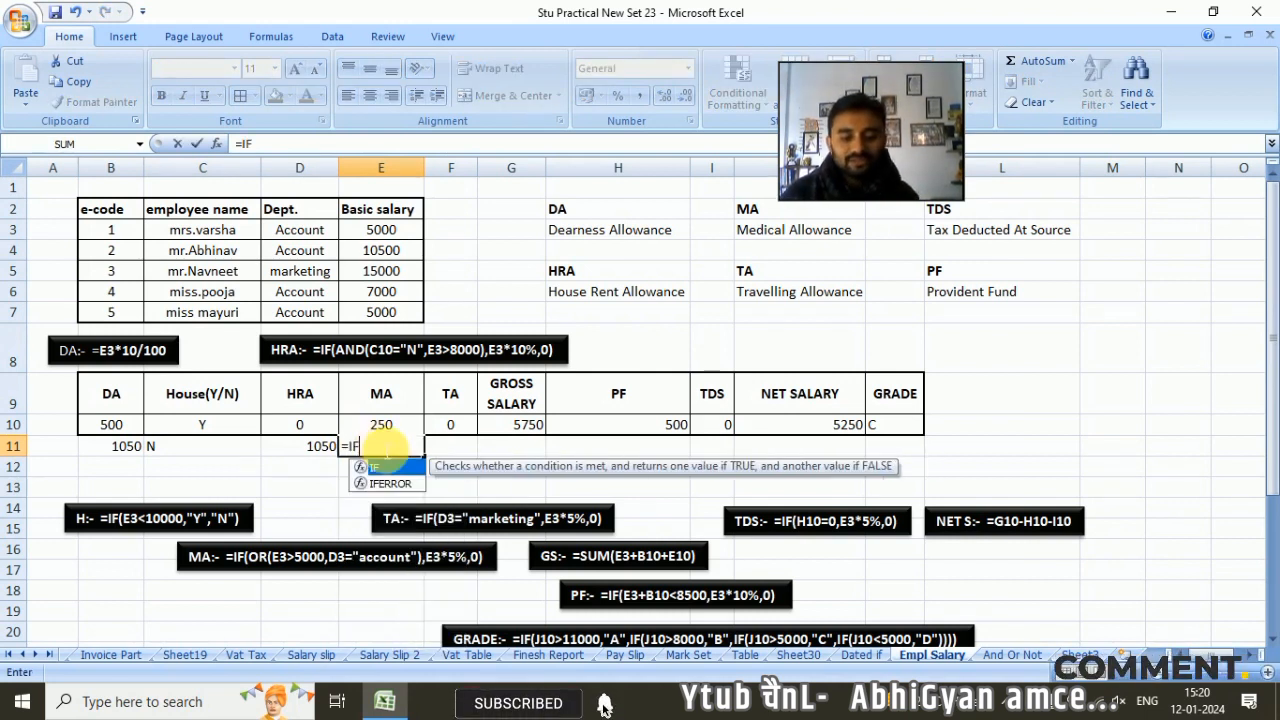
type("(")
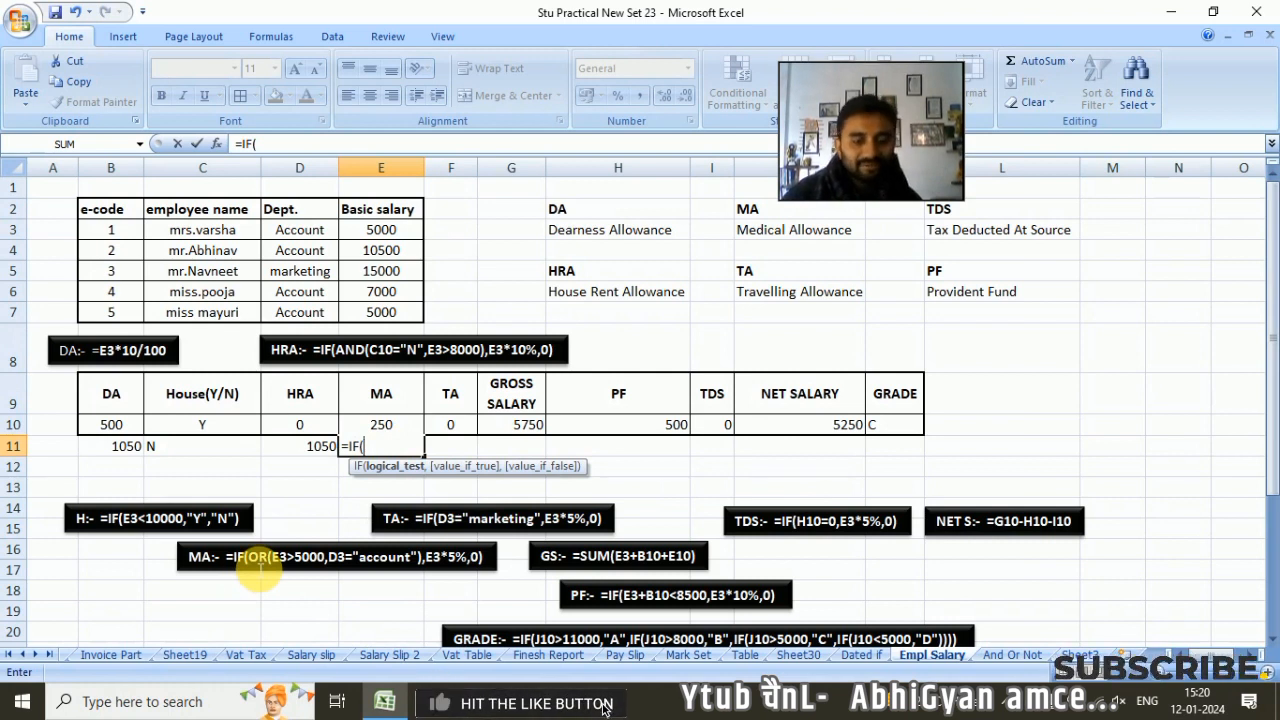
type("OR(")
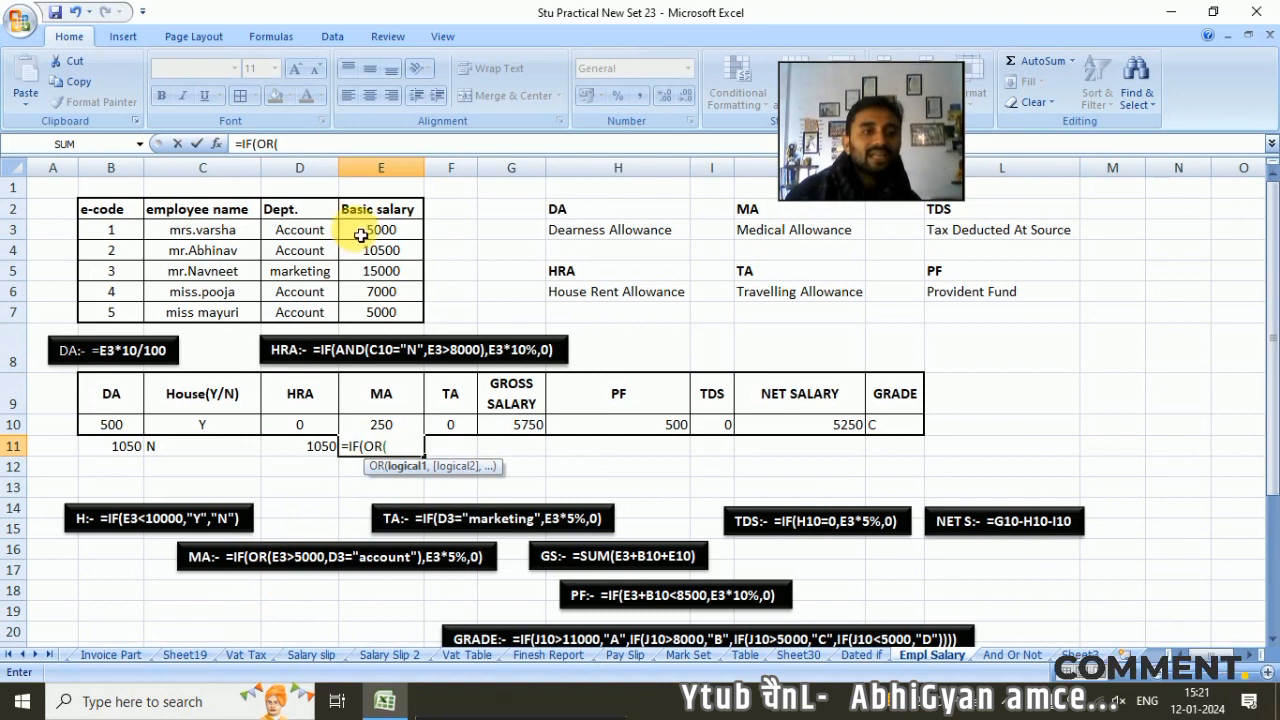
left_click(382, 258)
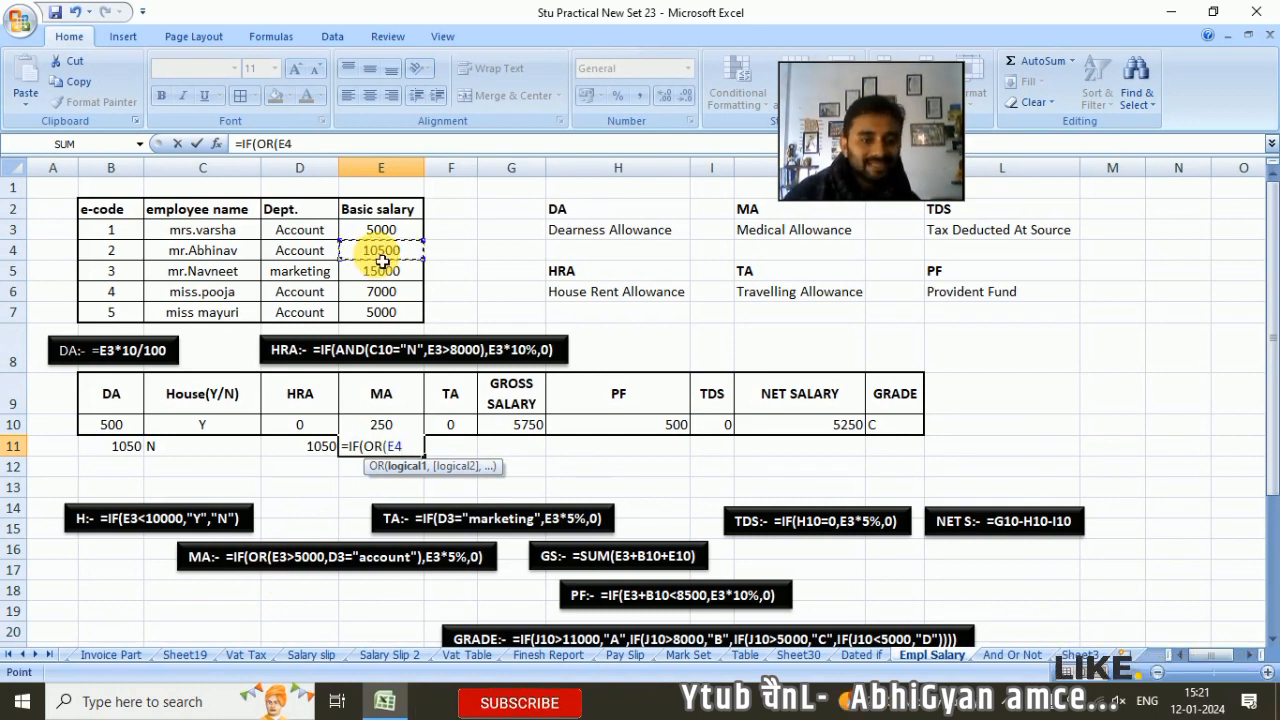
type(">5")
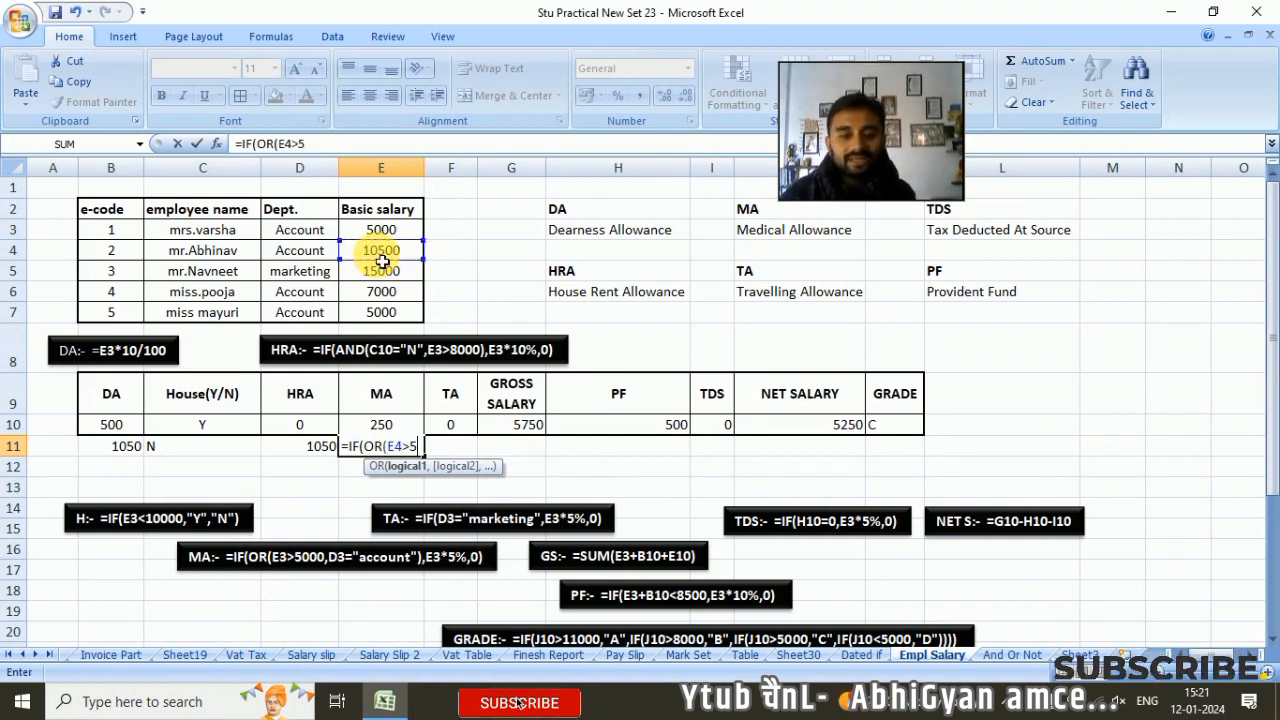
type("000,")
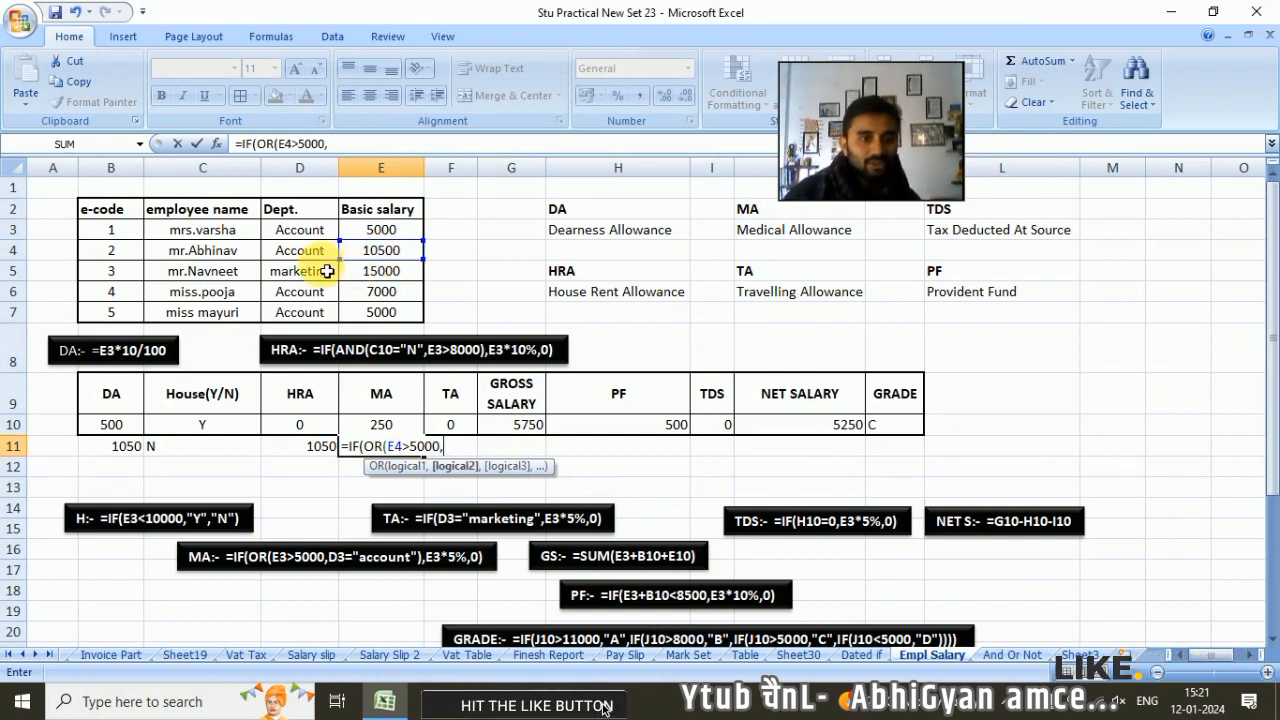
left_click(292, 259)
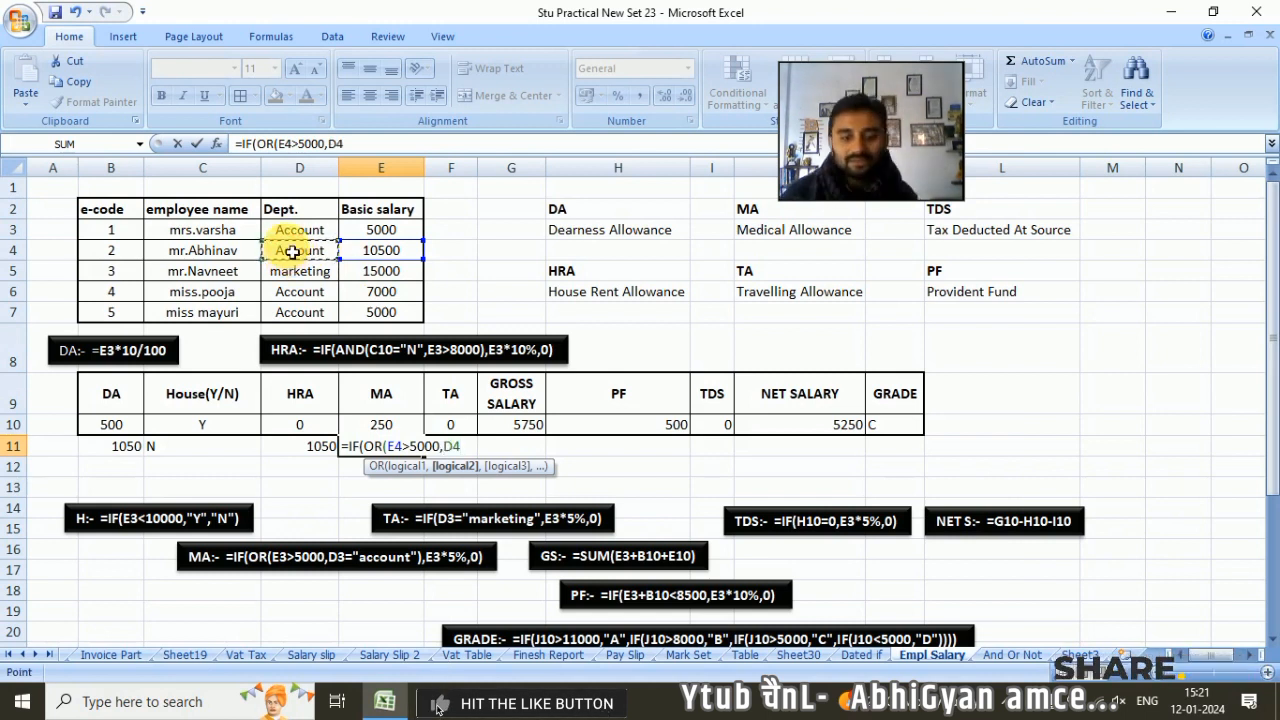
type("=\"")
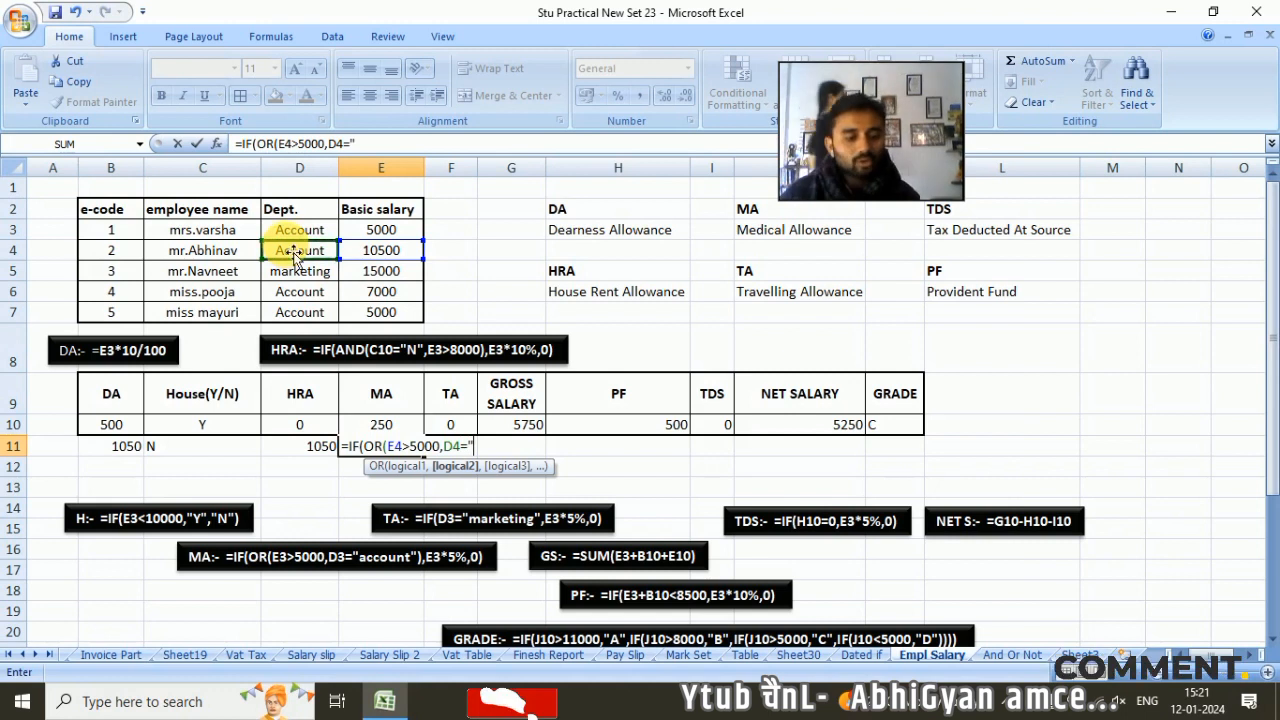
type("a")
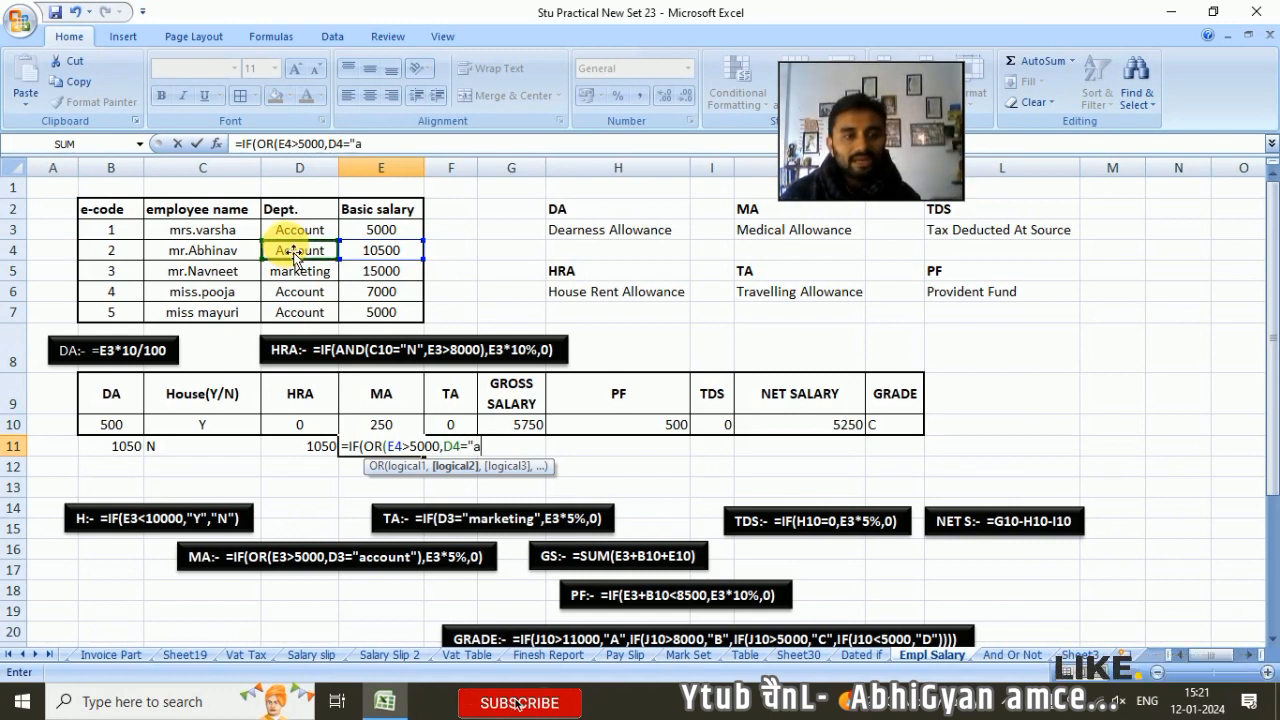
type("ccount\"")
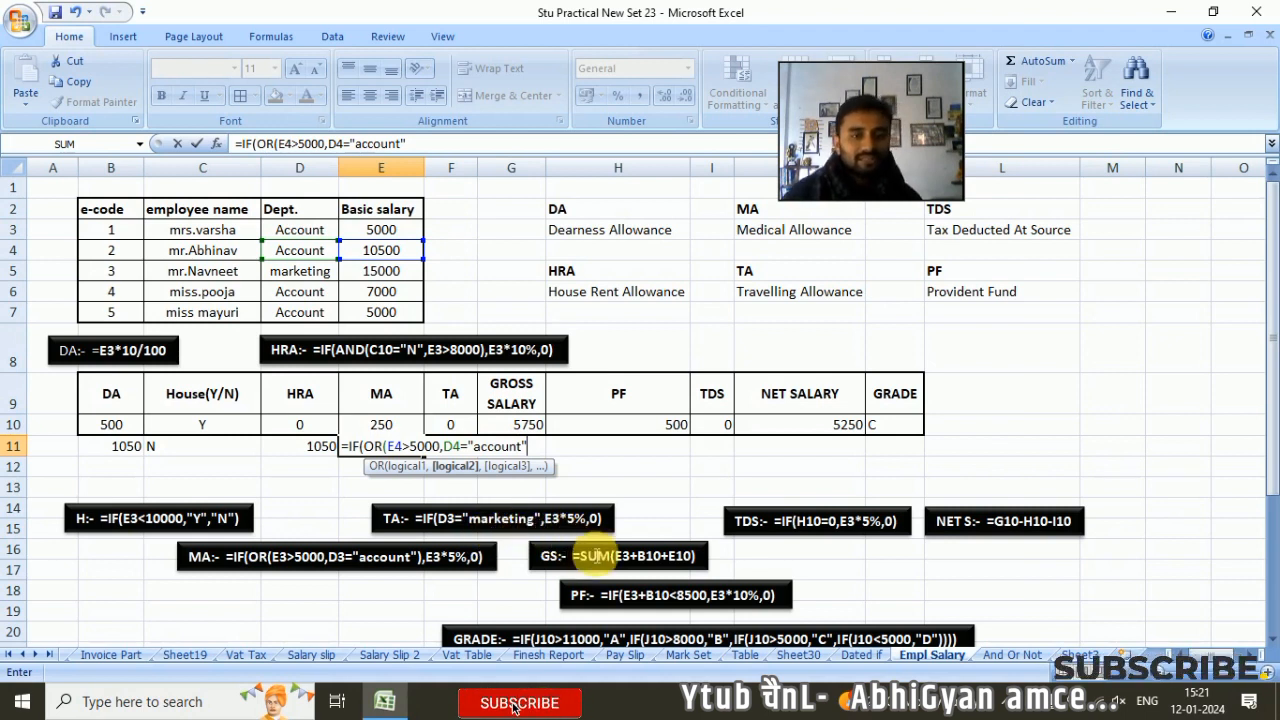
- Complete the MA formula in E11 as =IF(OR(E4>5000,D4="Account"),E4*5%,0), and check it
type(",")
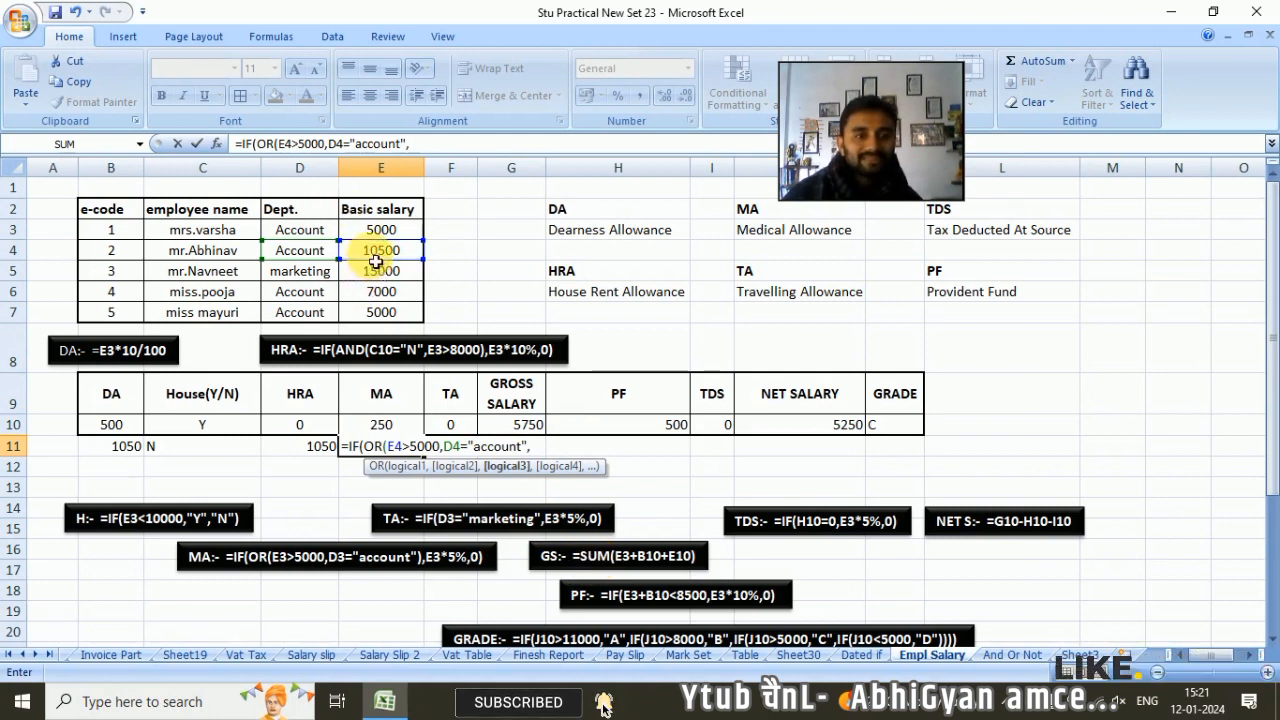
left_click(377, 254)
type("*")
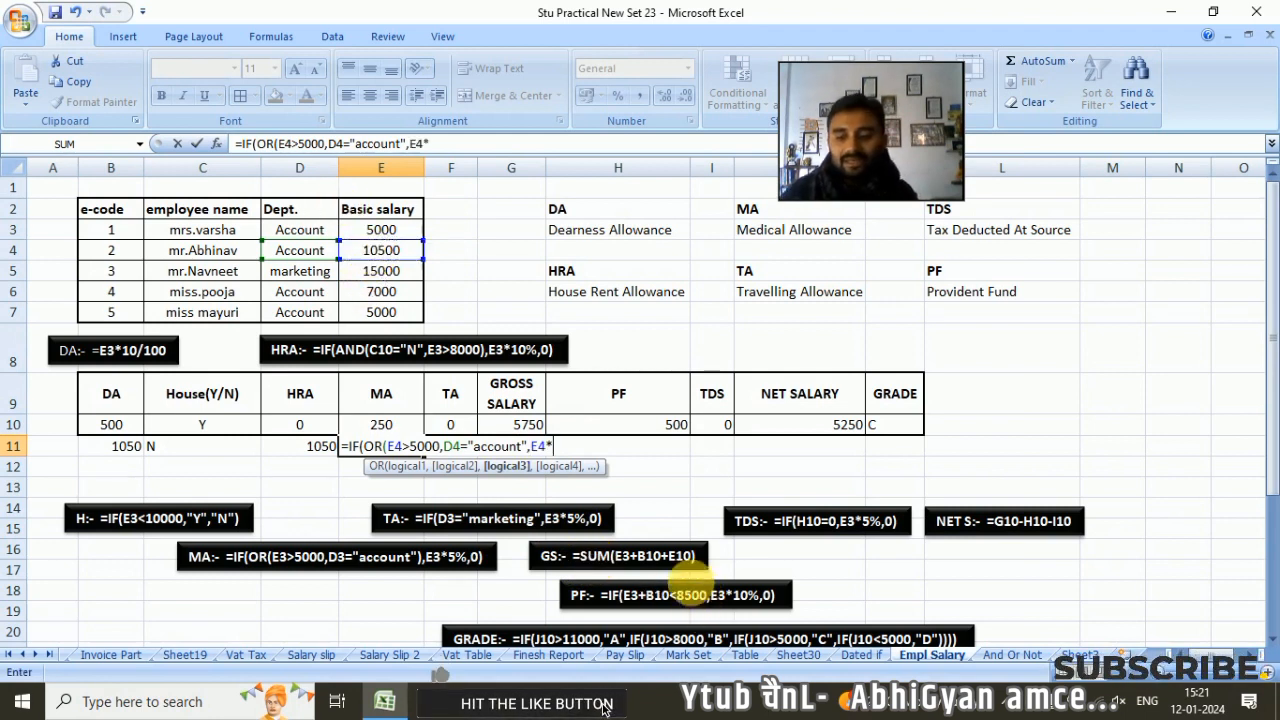
type("5")
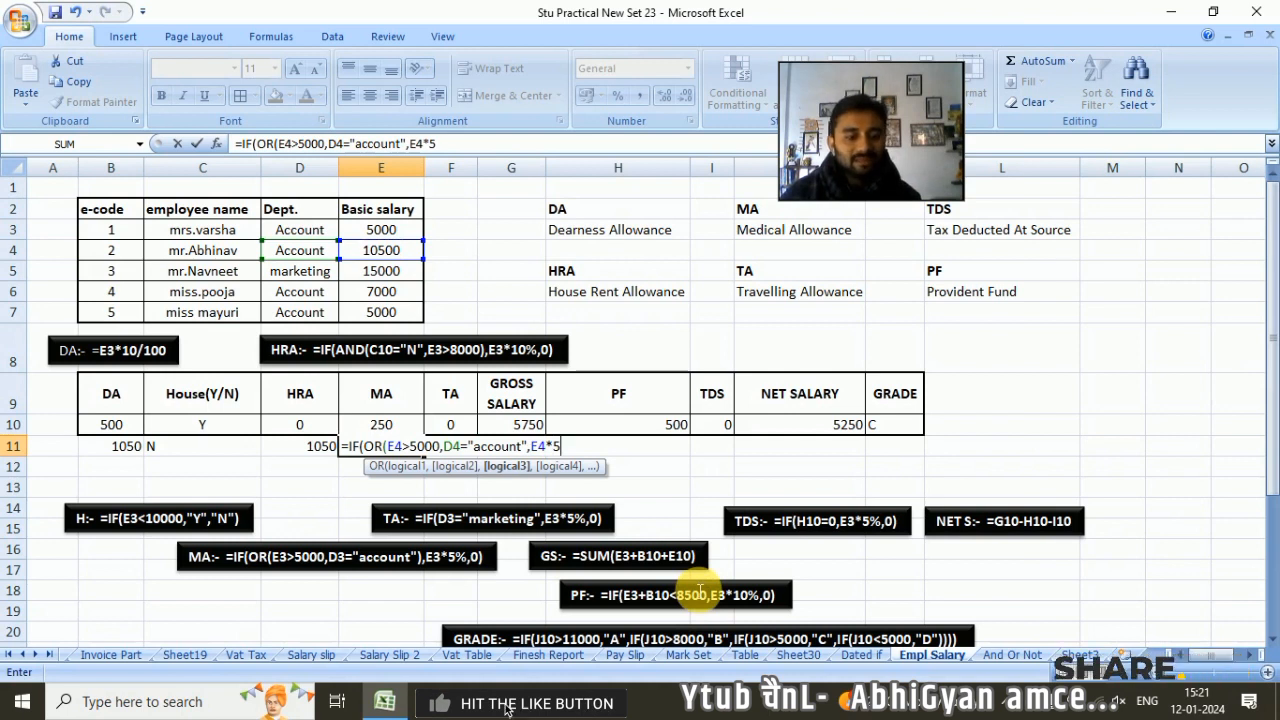
type("%")
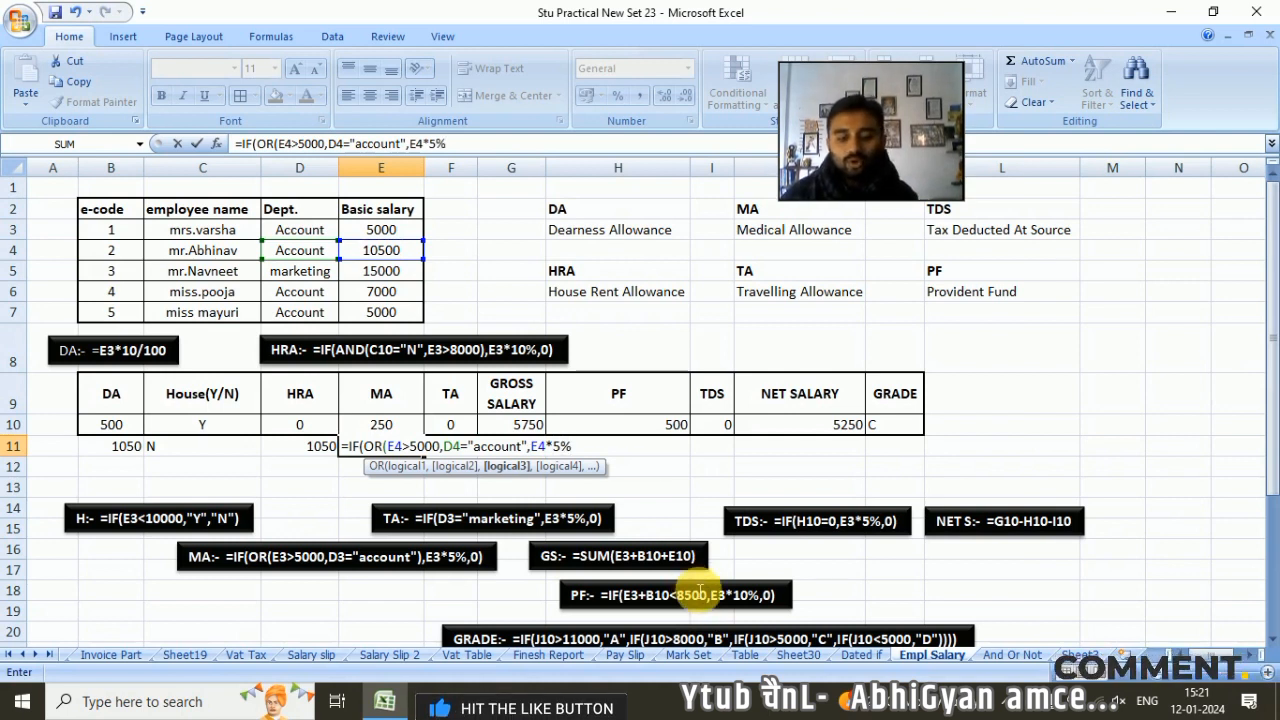
type(",")
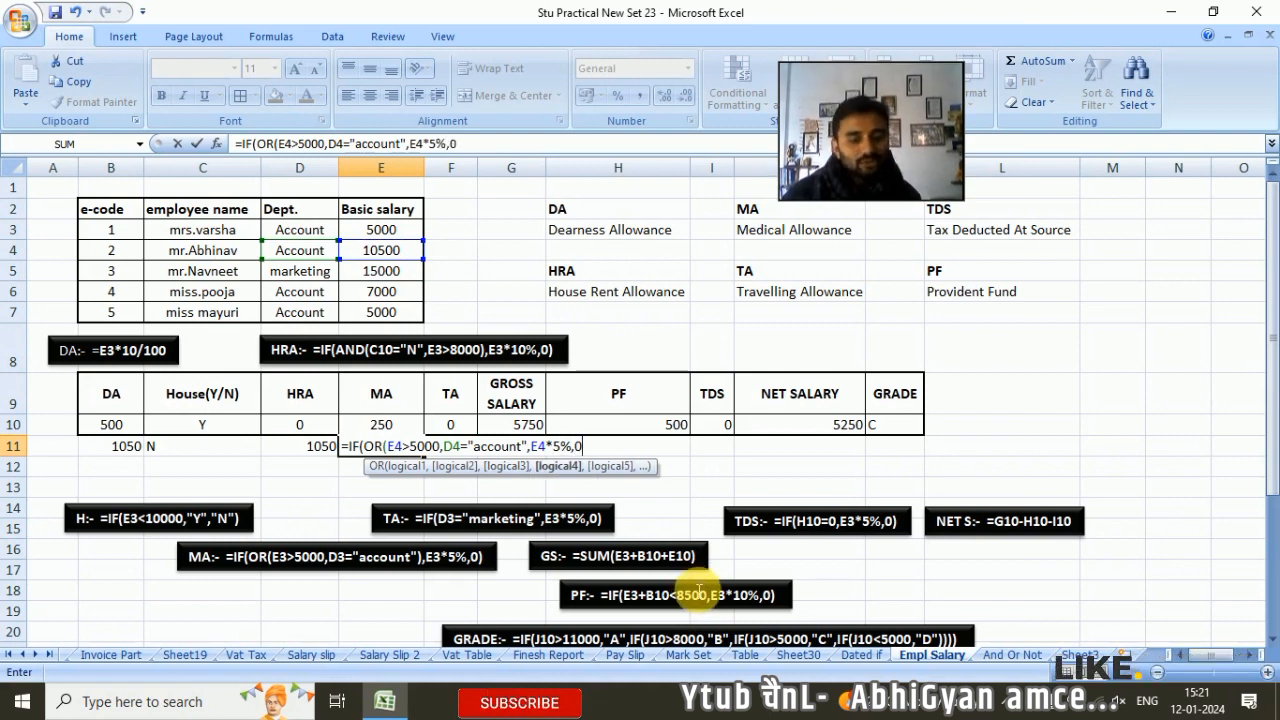
type("0)")
key("Return")
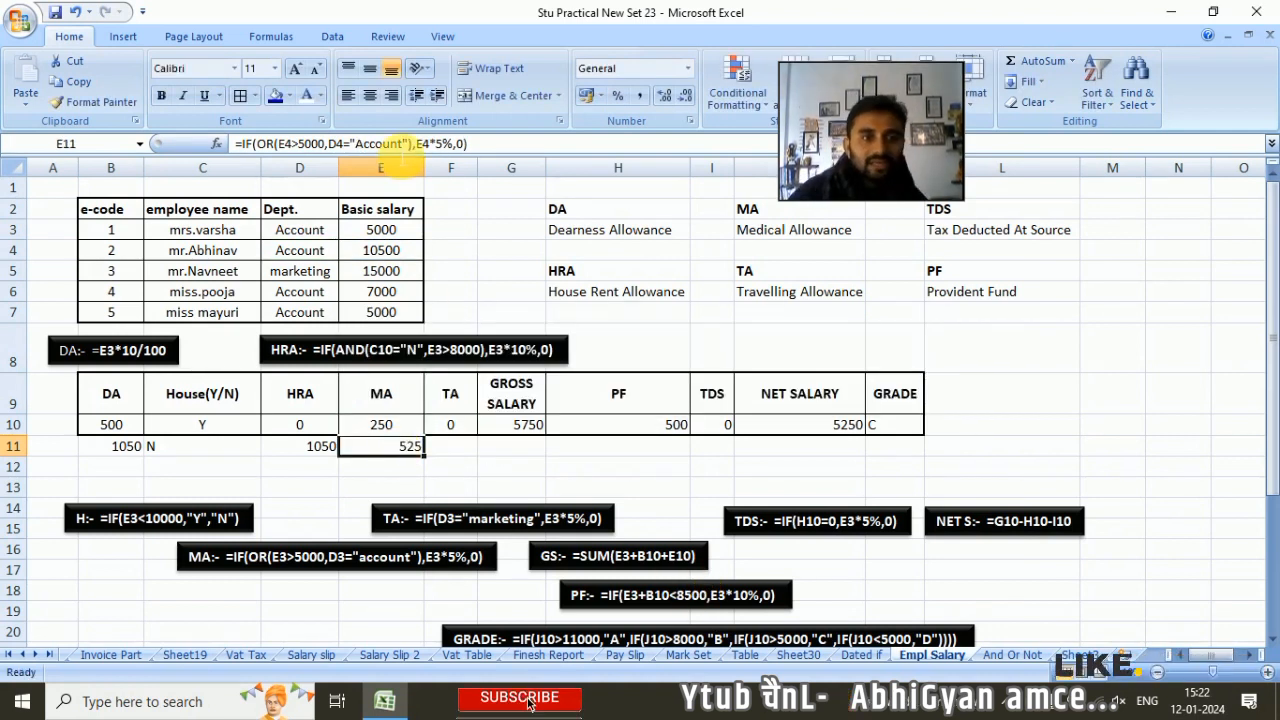
left_click(401, 146)
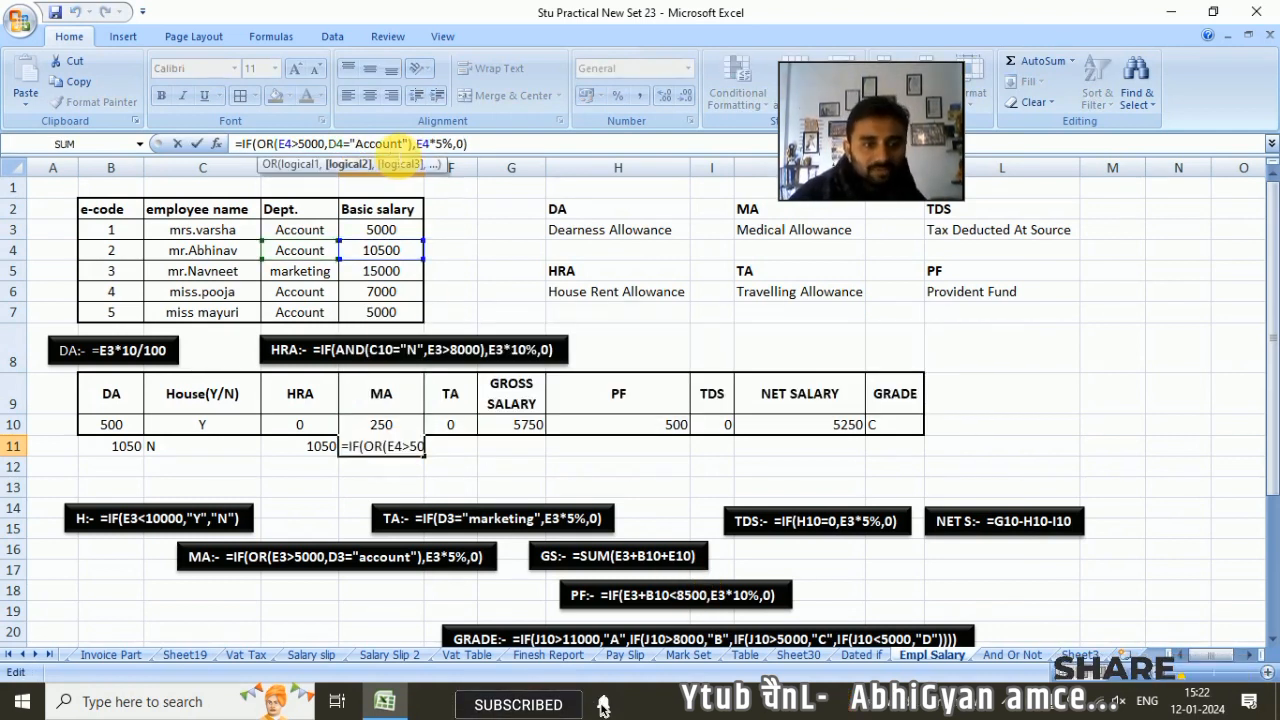
key("Return")
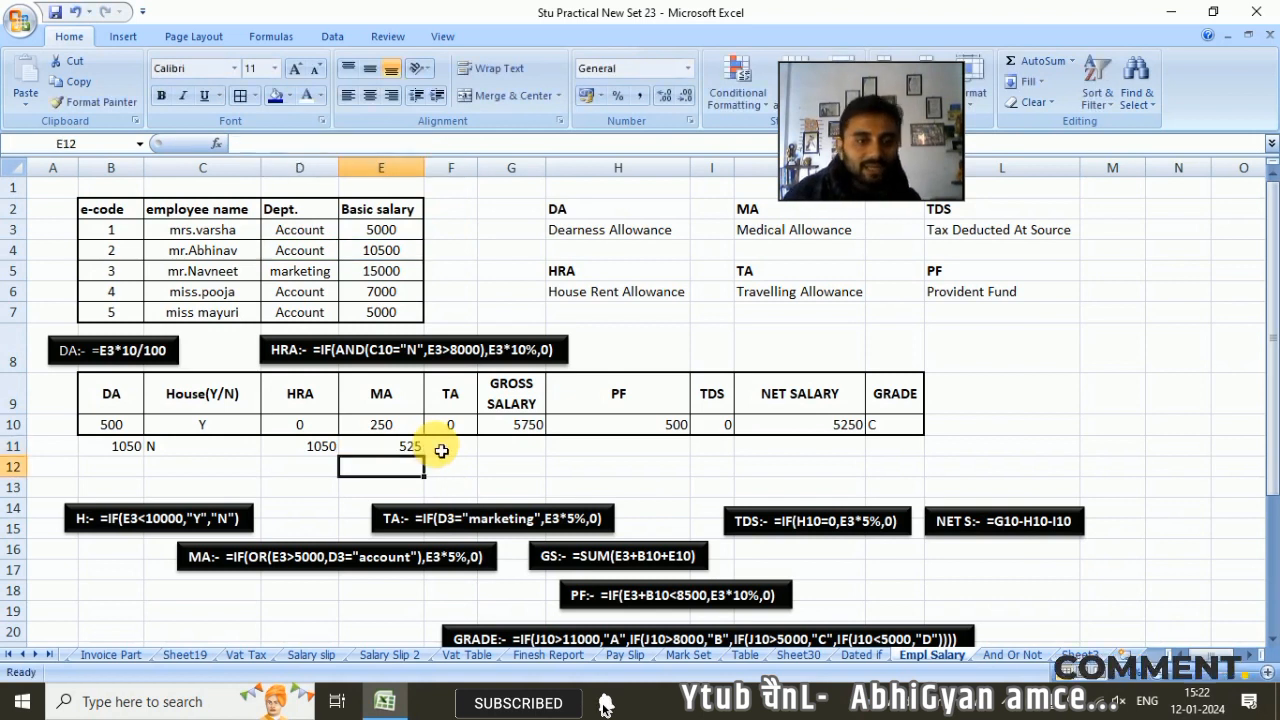
- Check the TA formula in F10, and calculate the second employee's TA in F11 with =IF(D4="account",E4*5%,0)
left_click(447, 451)
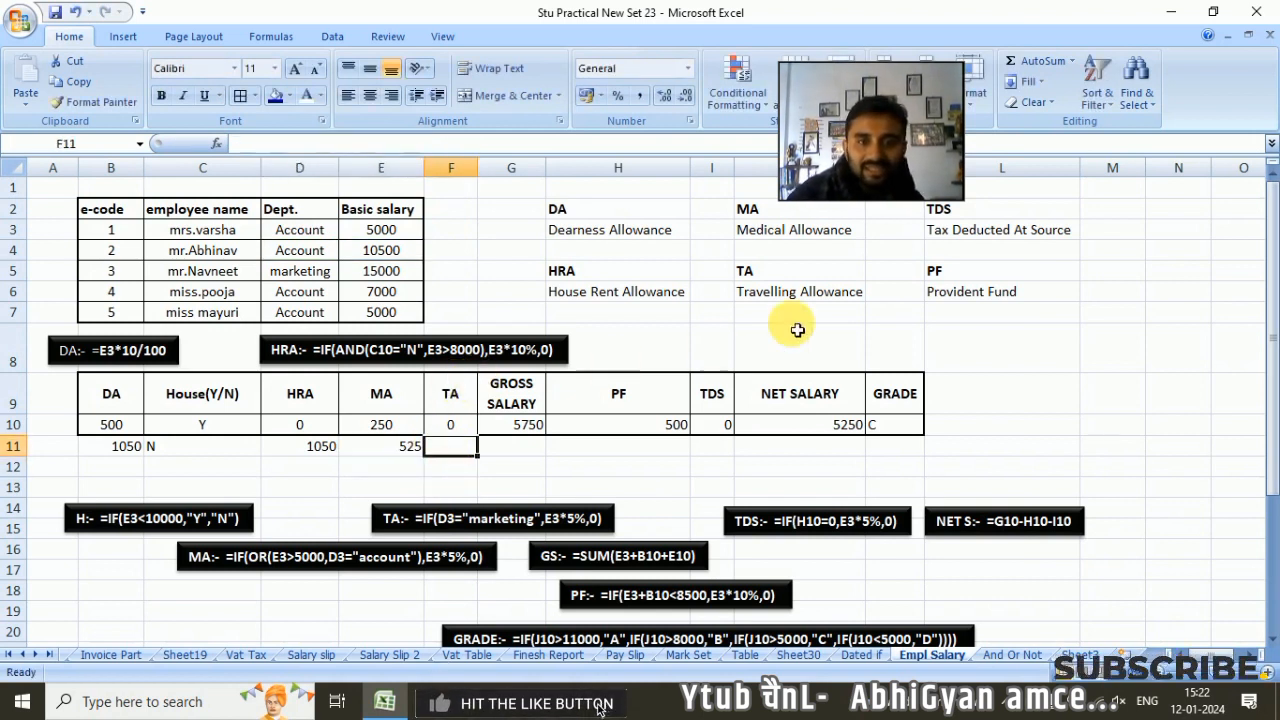
left_click(450, 425)
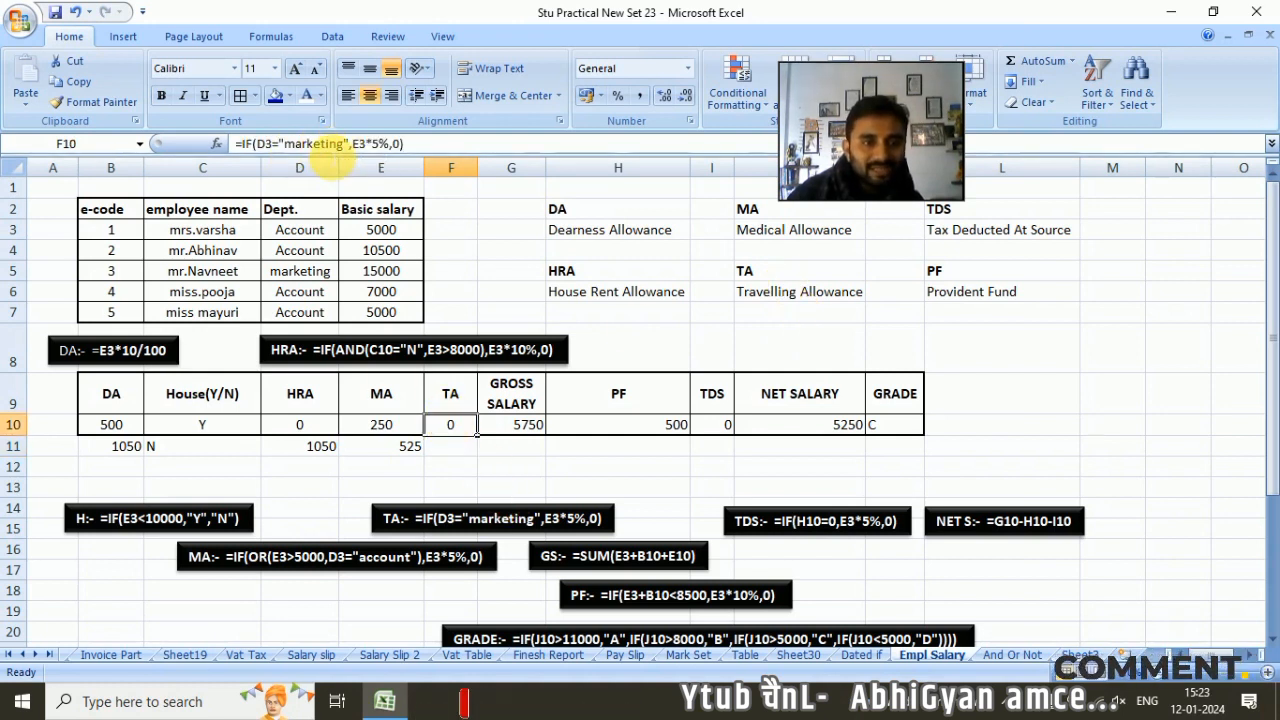
left_click(459, 453)
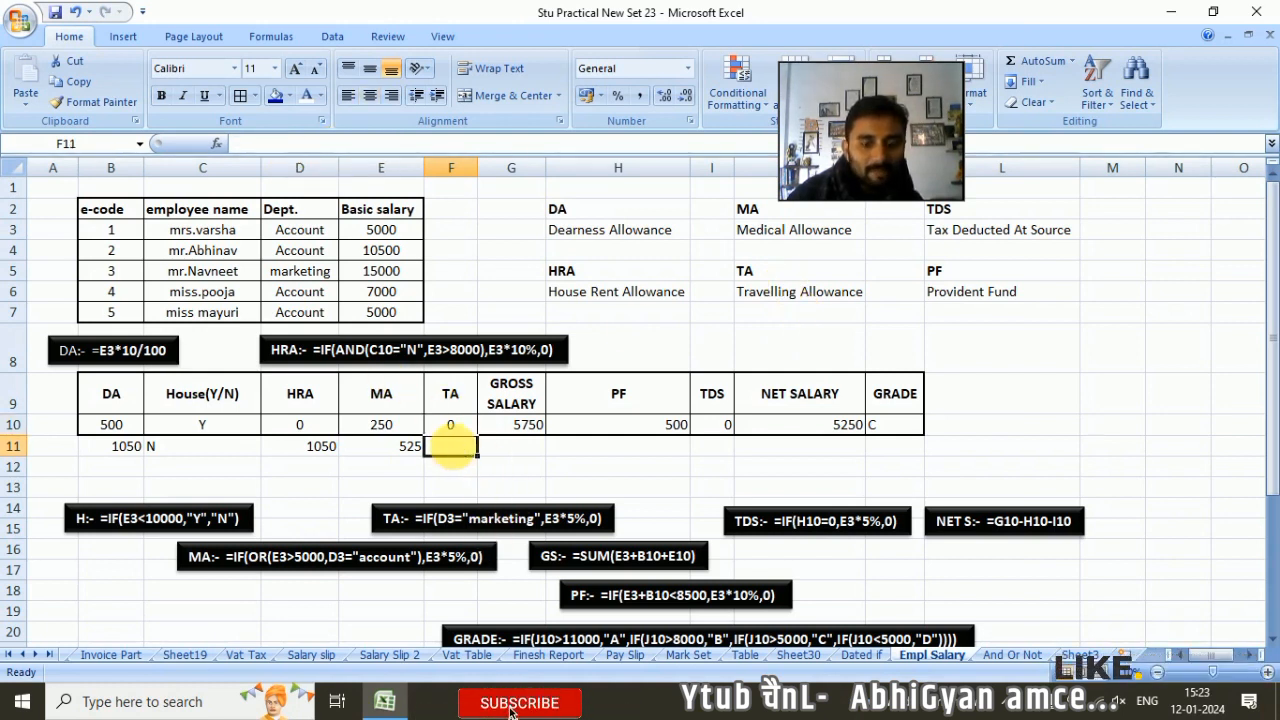
type("=")
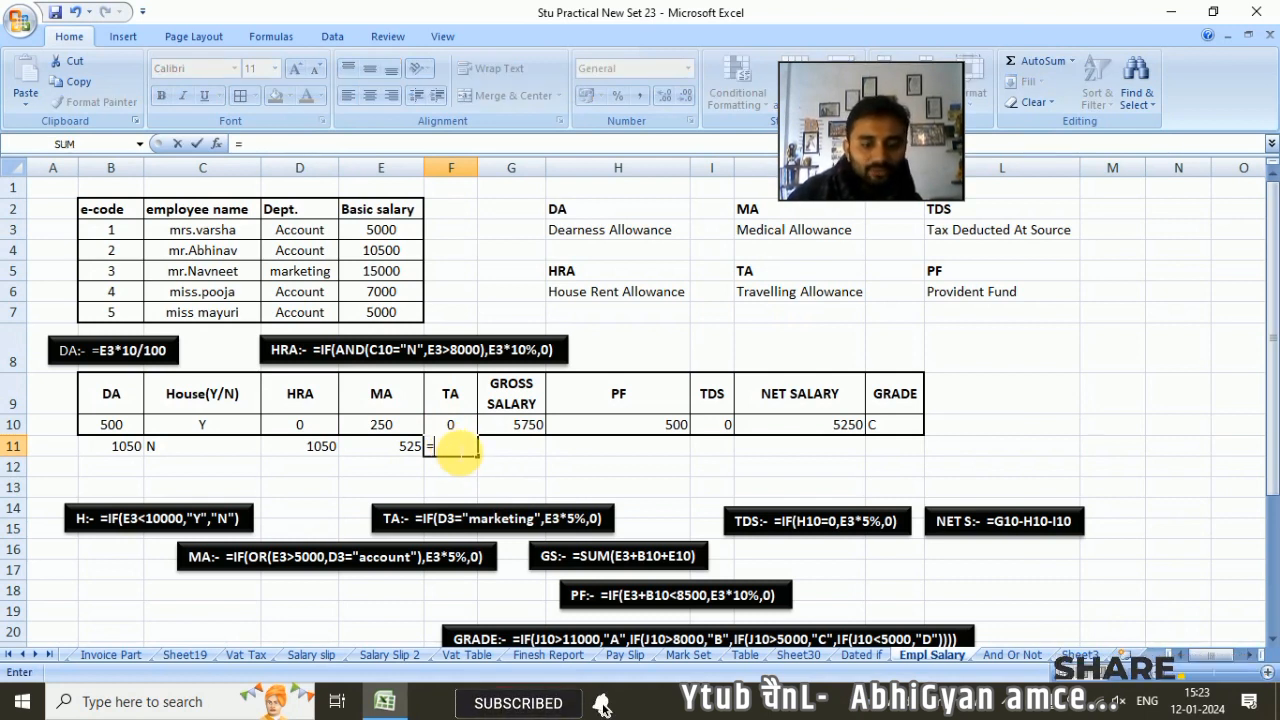
type("if(")
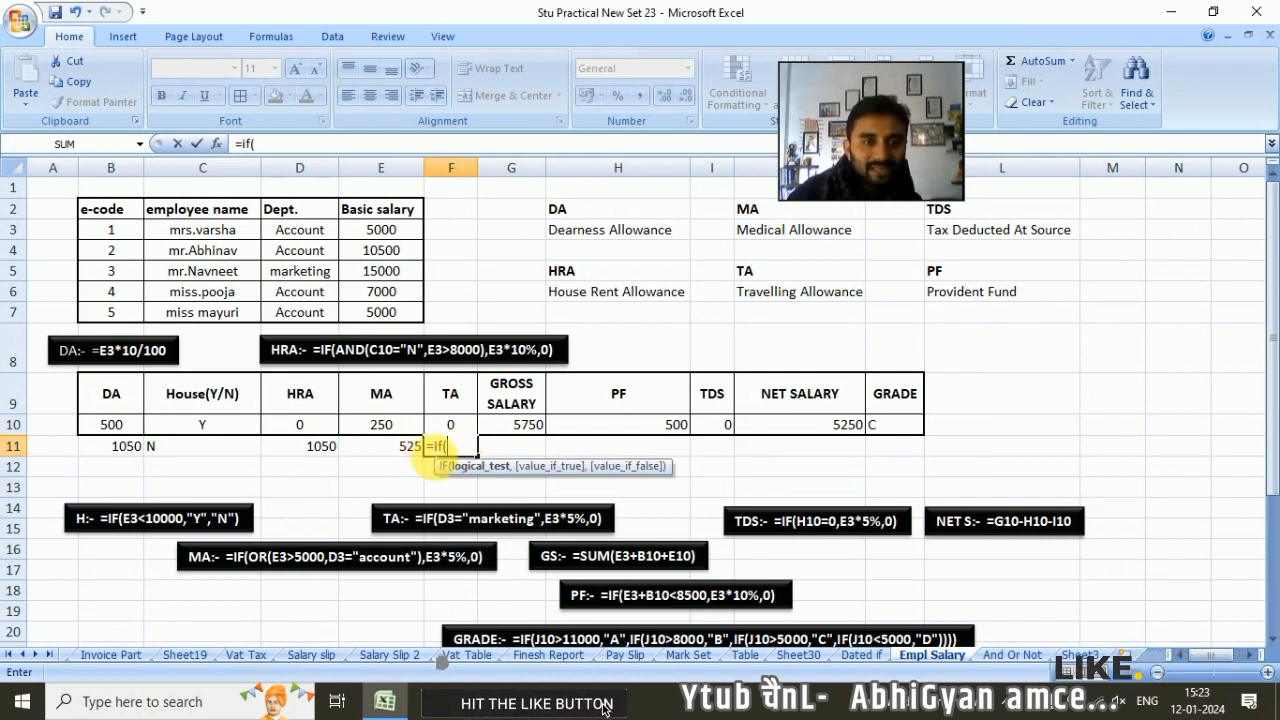
left_click(312, 256)
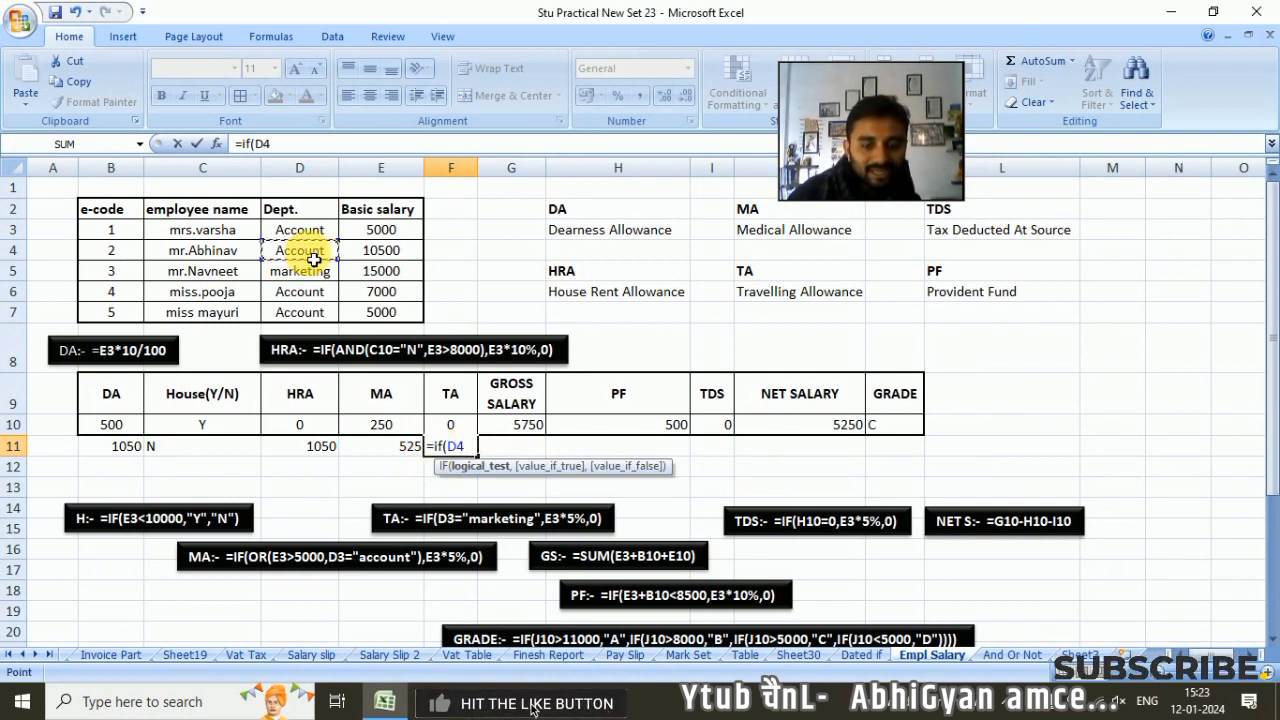
type("=")
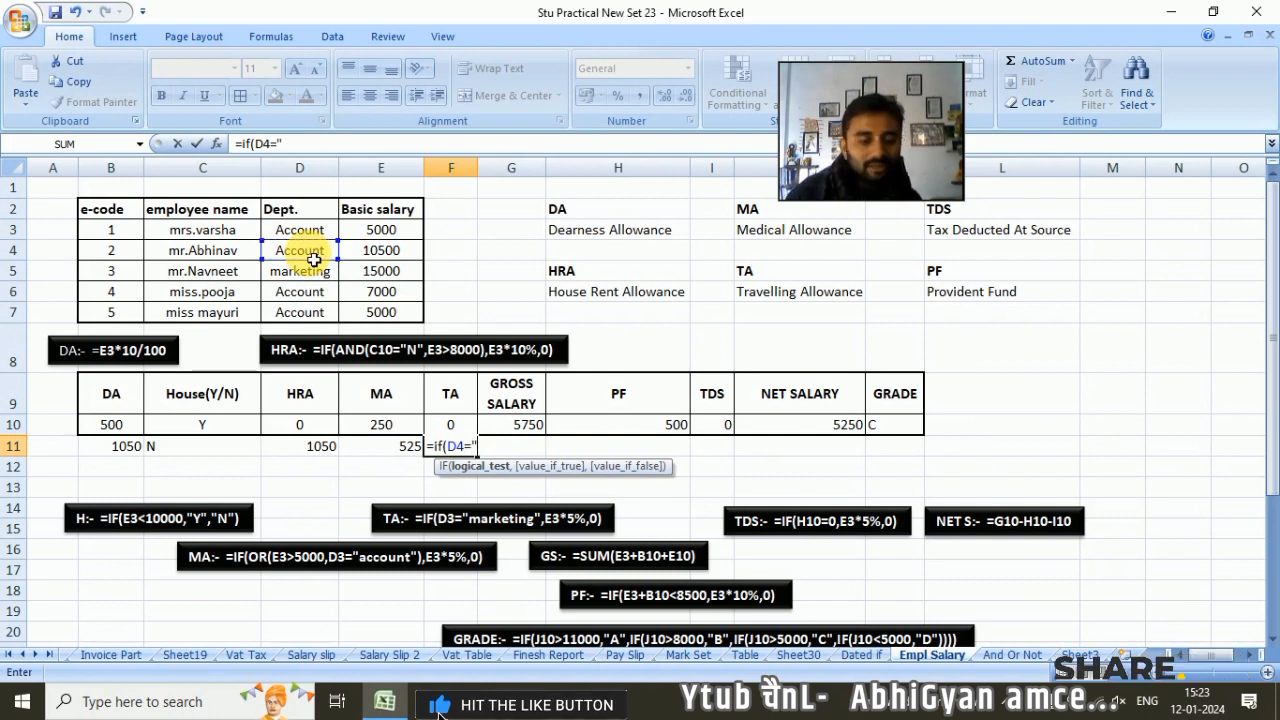
type("\"acco")
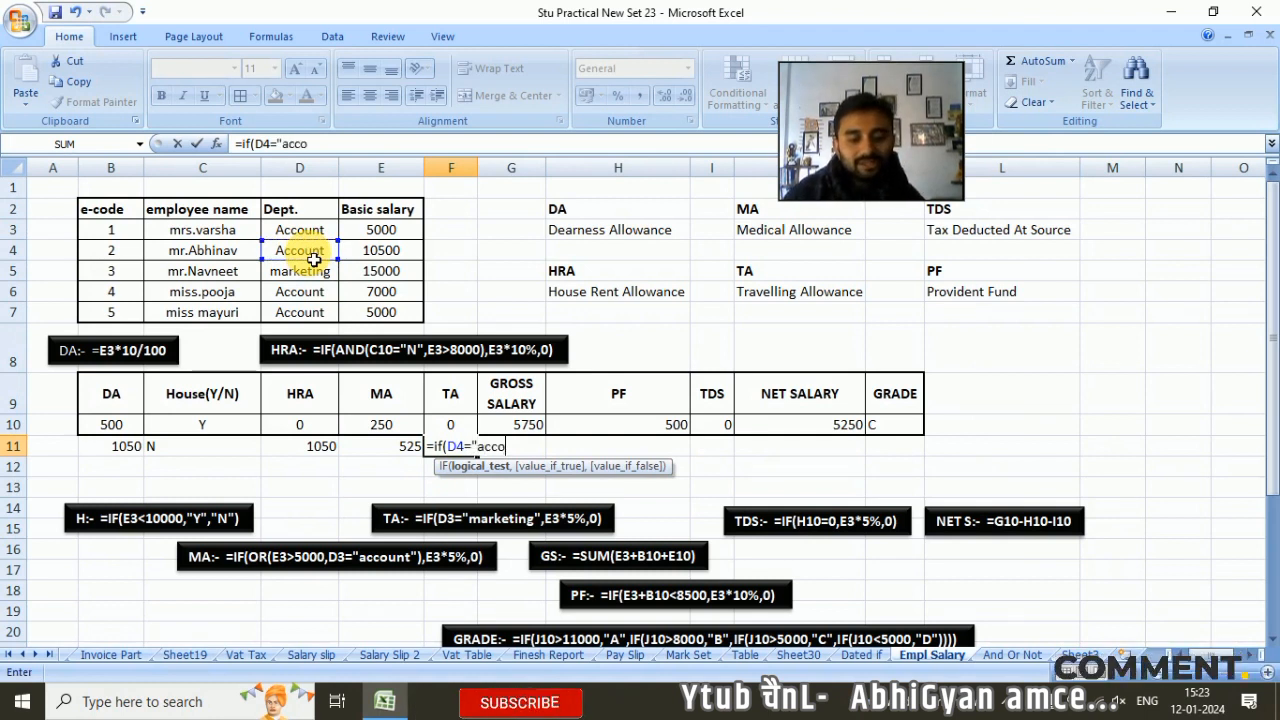
type("unt")
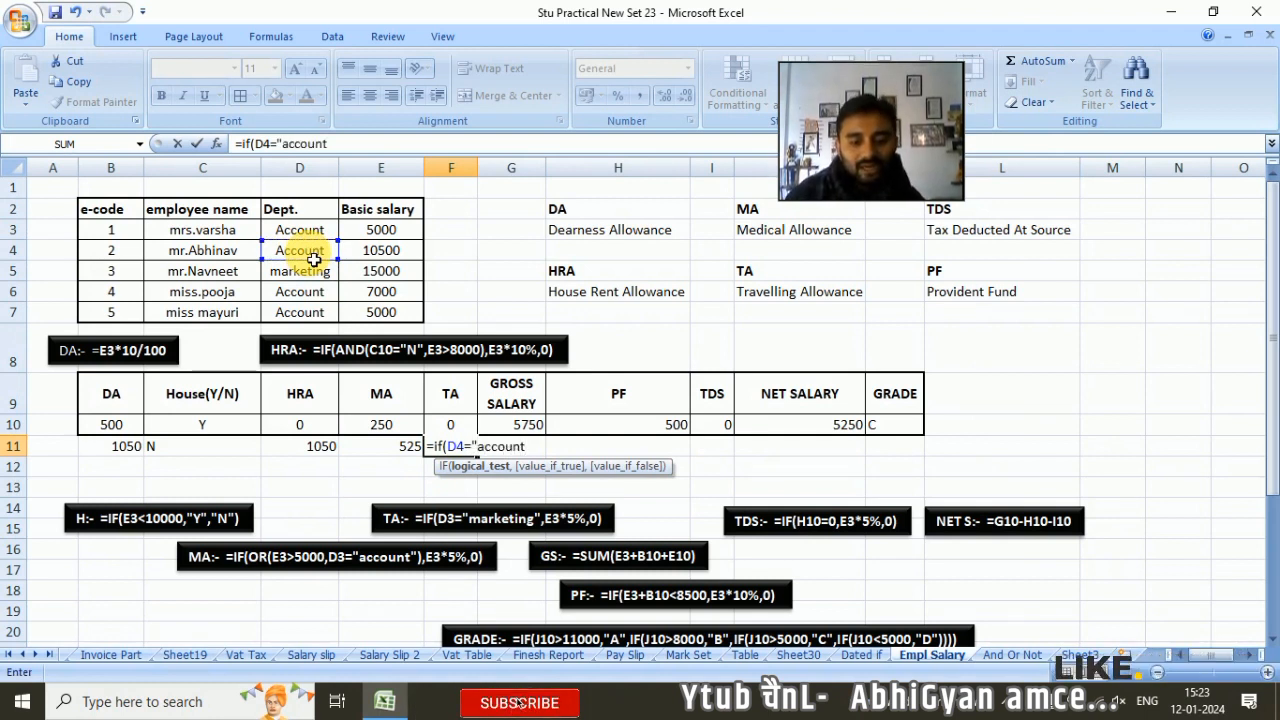
type("\"")
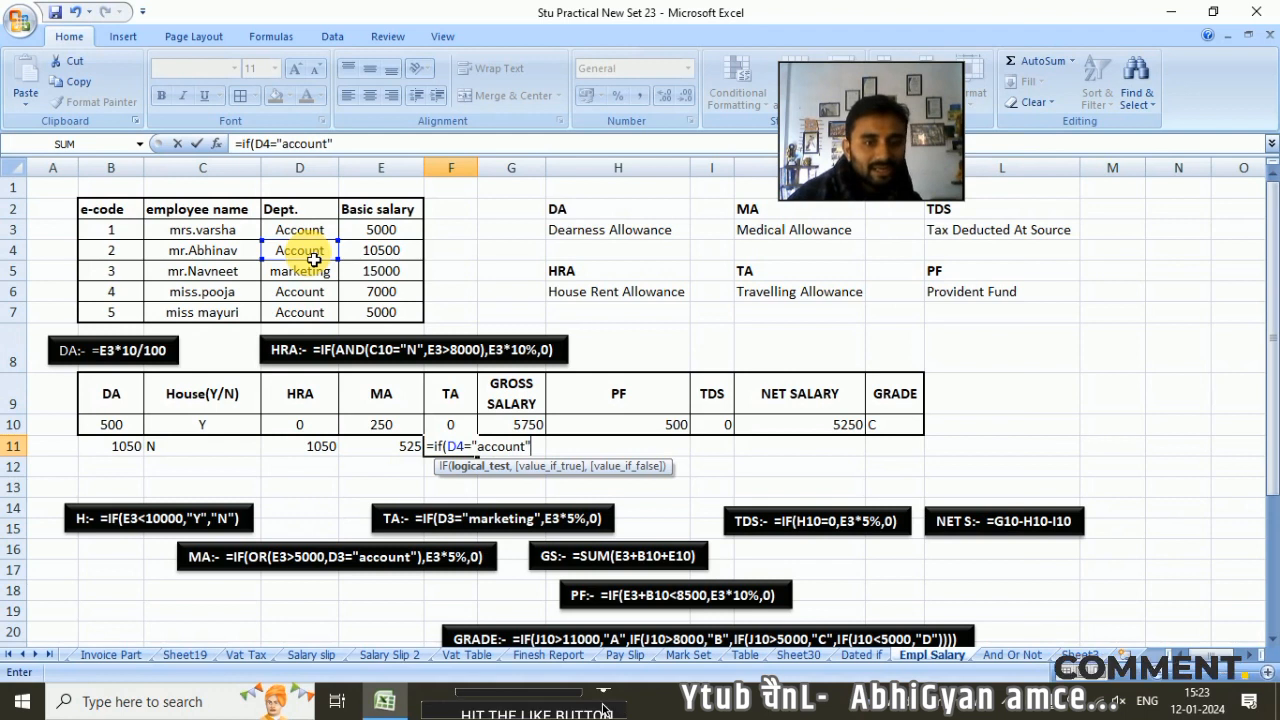
type(",")
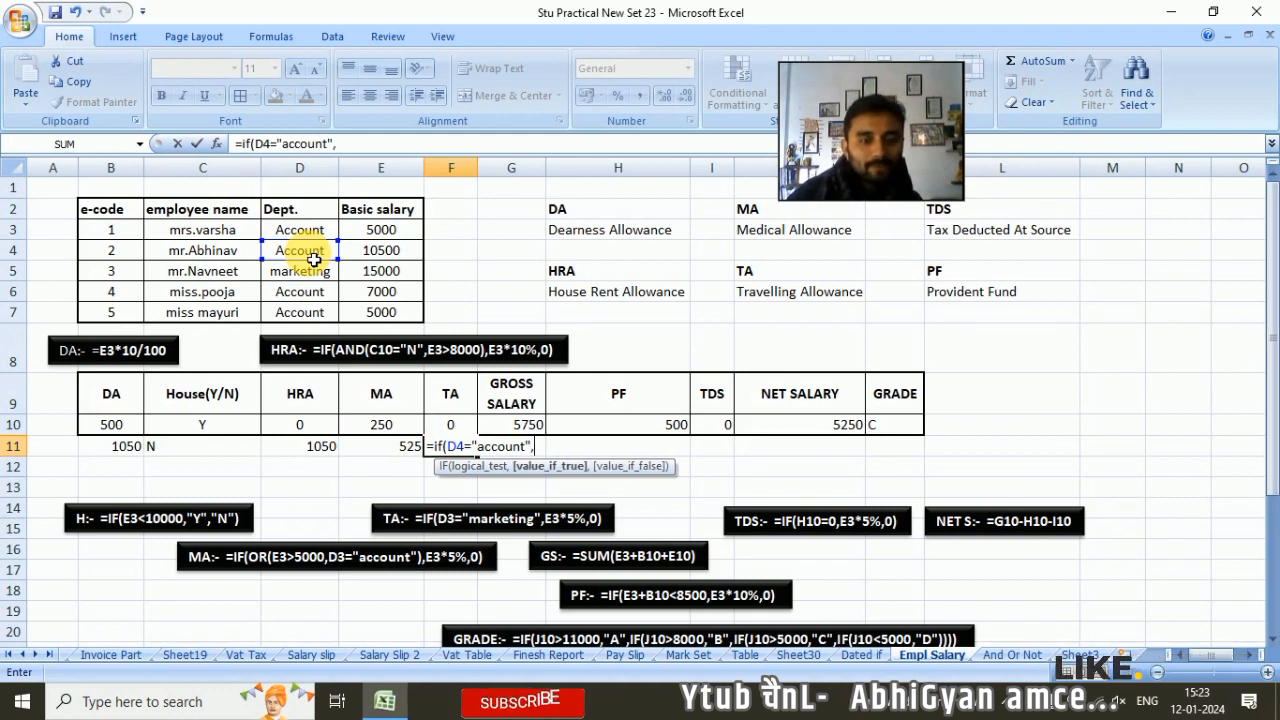
left_click(401, 259)
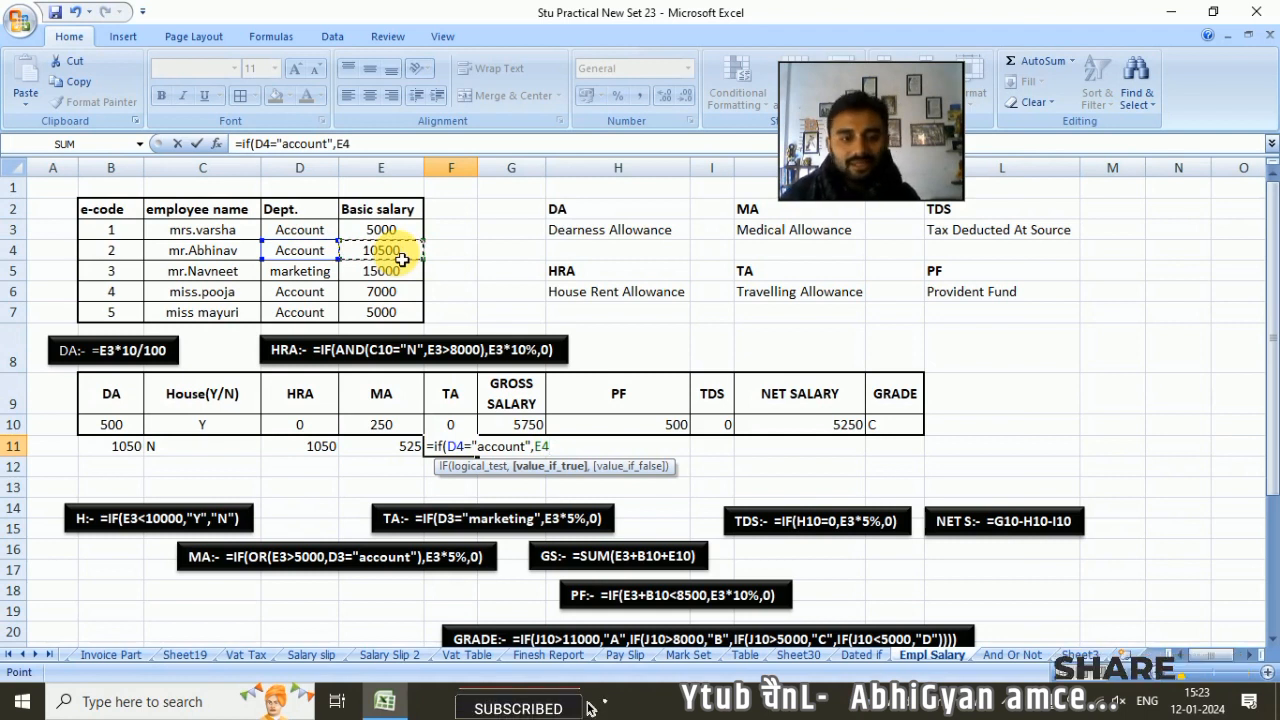
type("*5%,0")
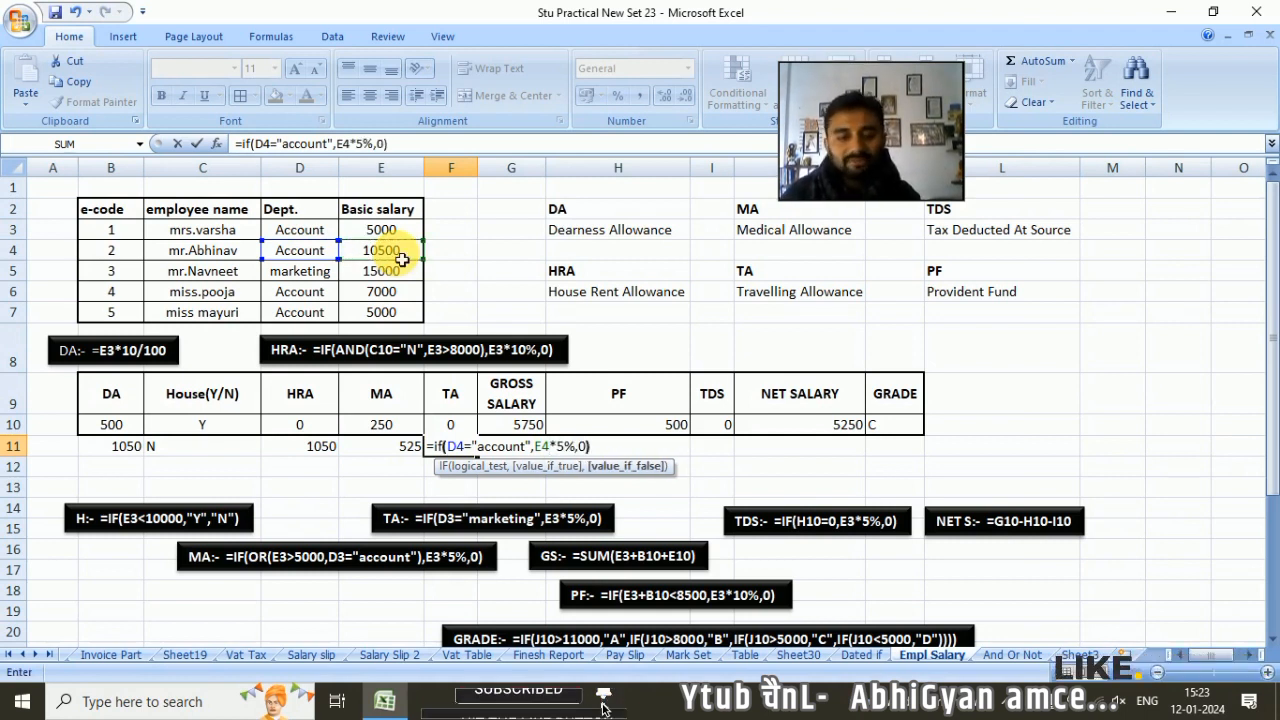
key("Return")
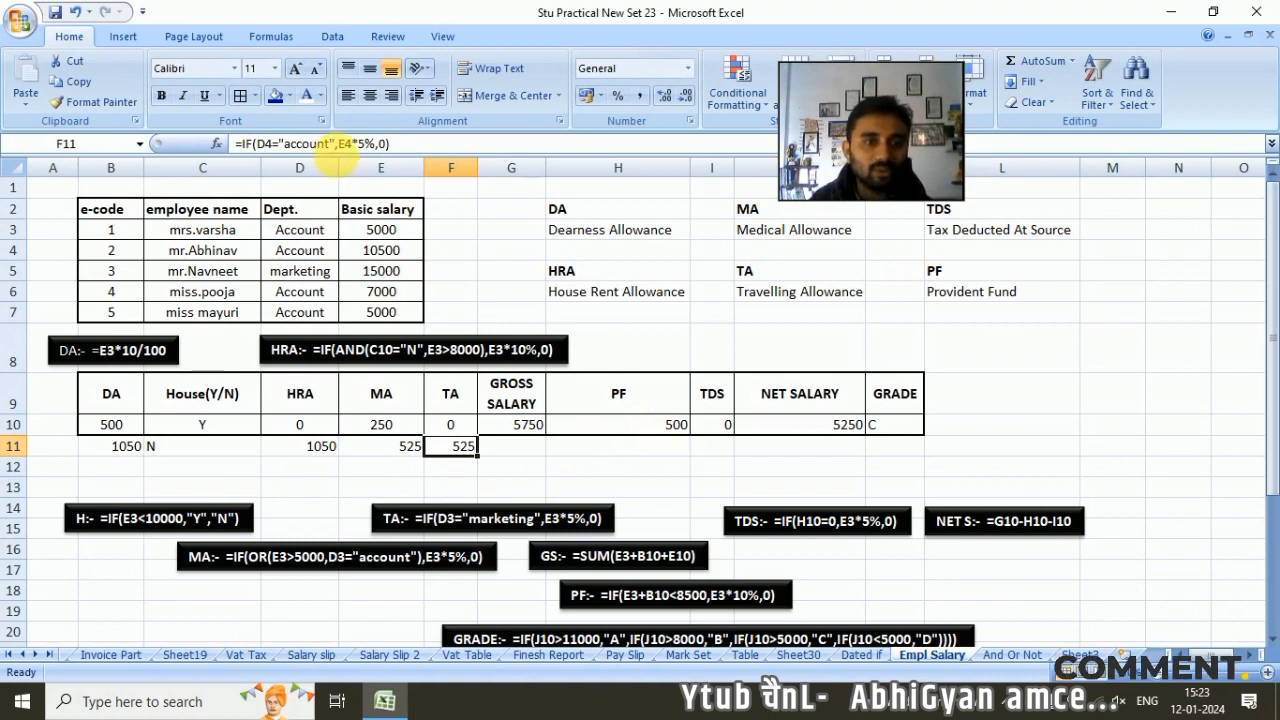
- Test the TA formula in F11 with marketing as the department condition, and change the condition back to "account"
double_click(323, 143)
type("marketing")
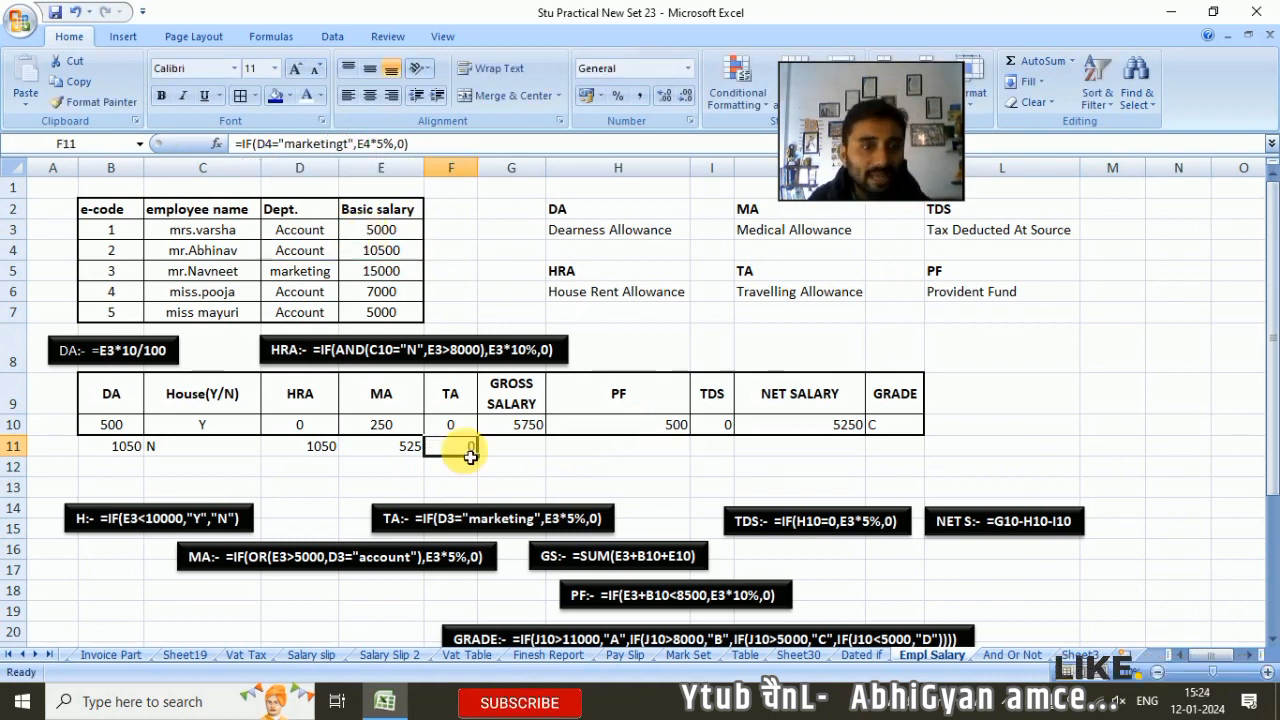
key("Return")
left_click(313, 143)
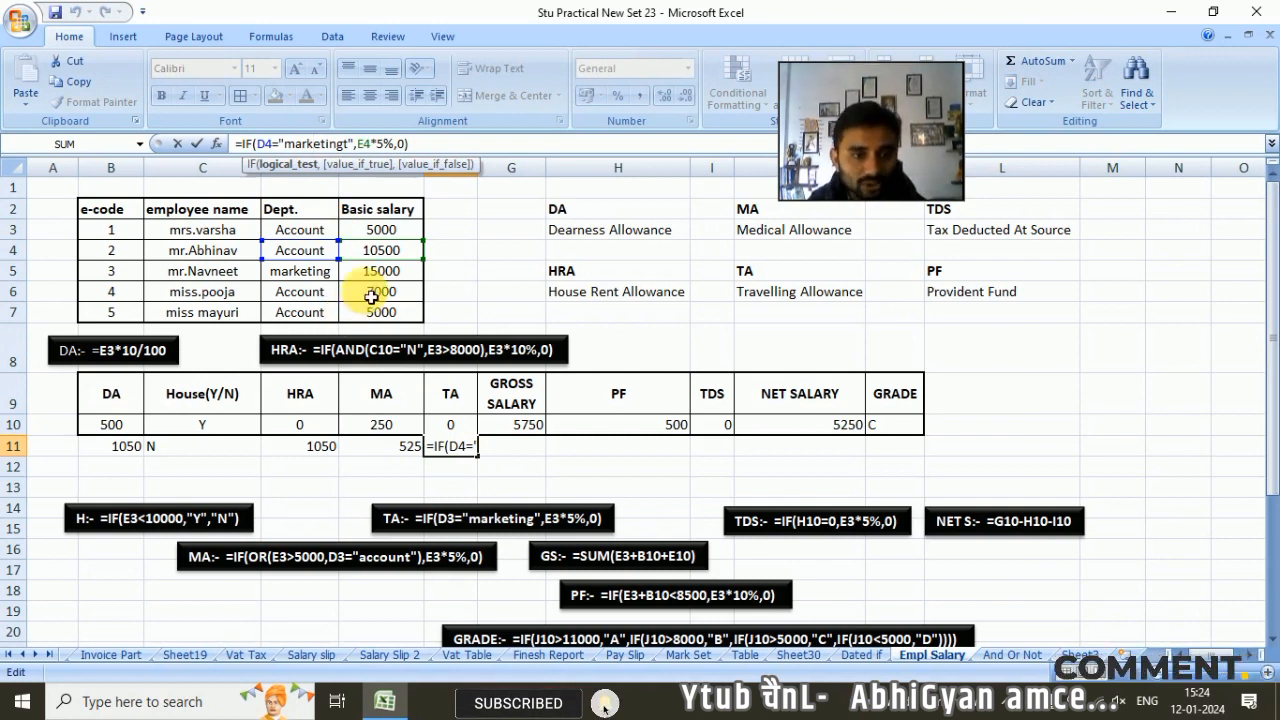
key("Escape")
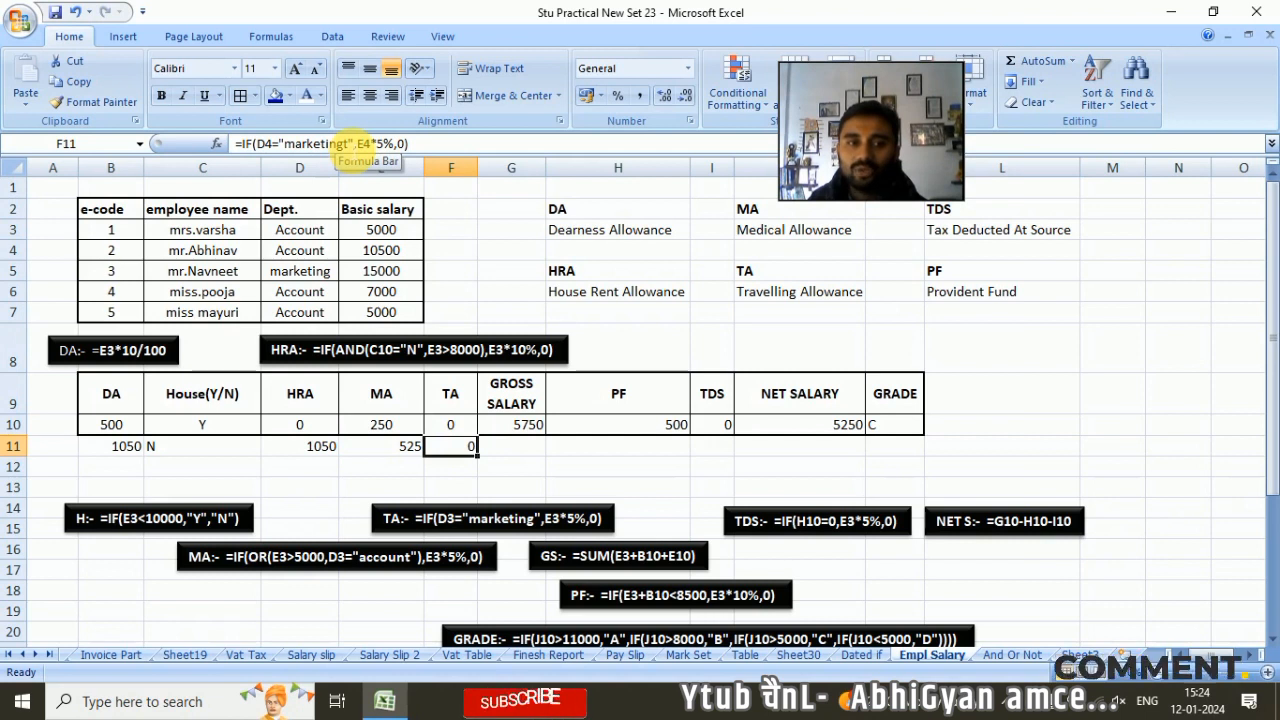
left_click(349, 144)
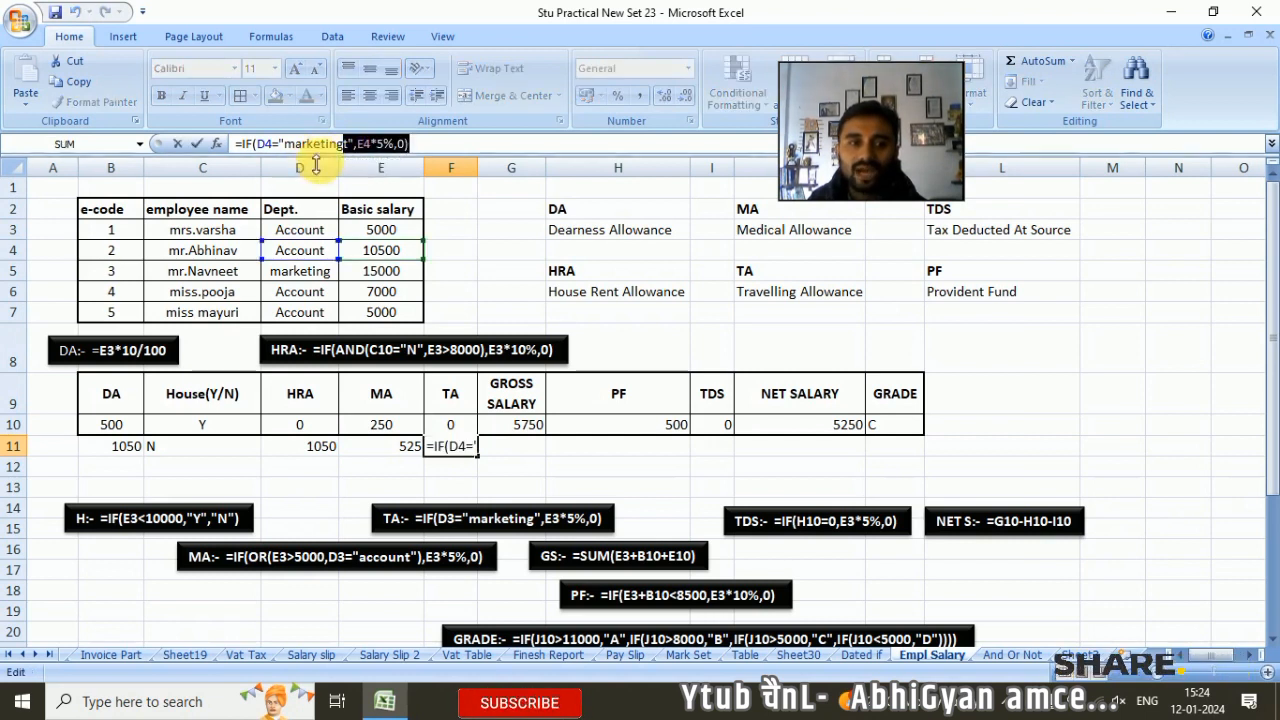
left_click(325, 252)
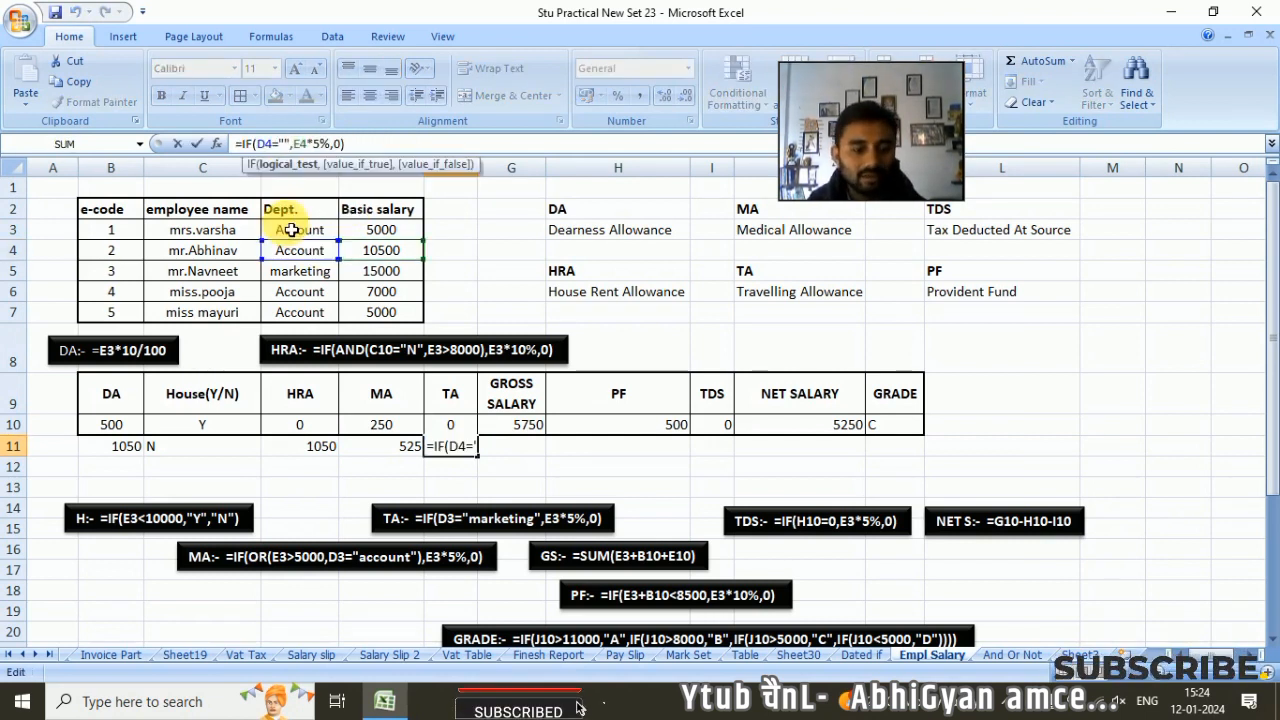
type("accou")
type("nt")
key("Return")
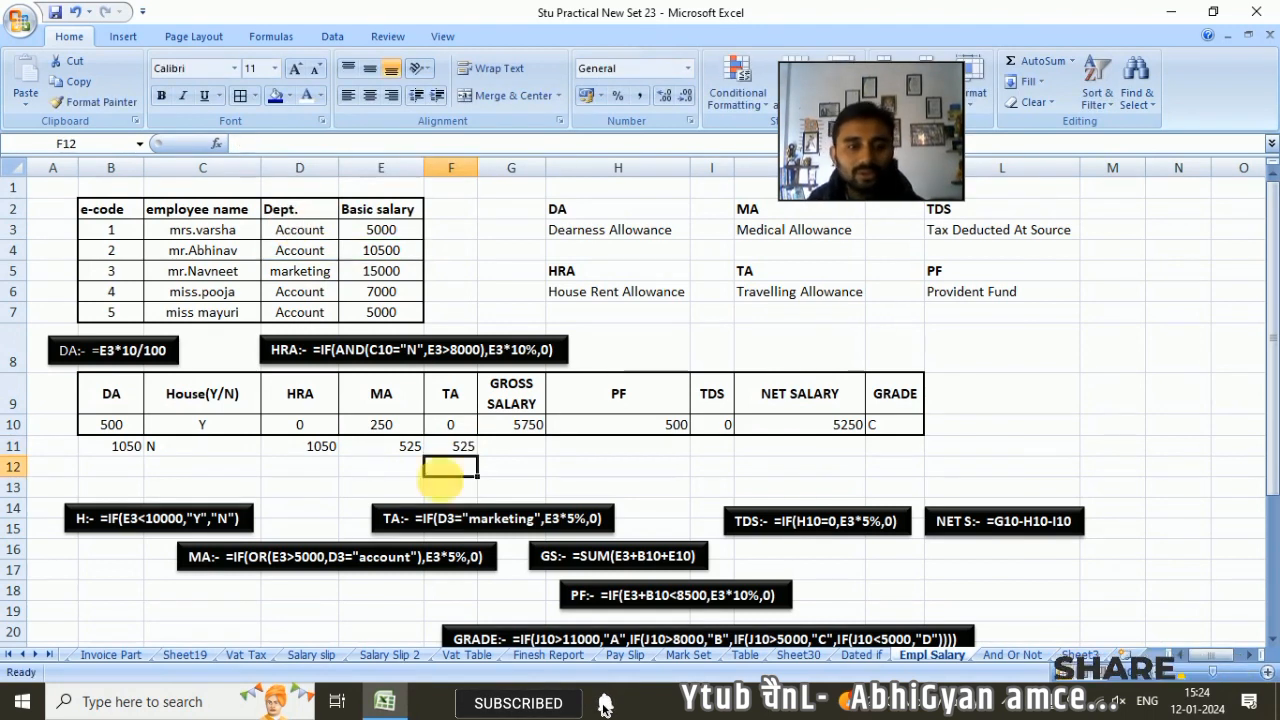
- Try to calculate the second employee's gross salary in G11 with =B11+D11+E11+F11, and clear the cell
left_click(538, 452)
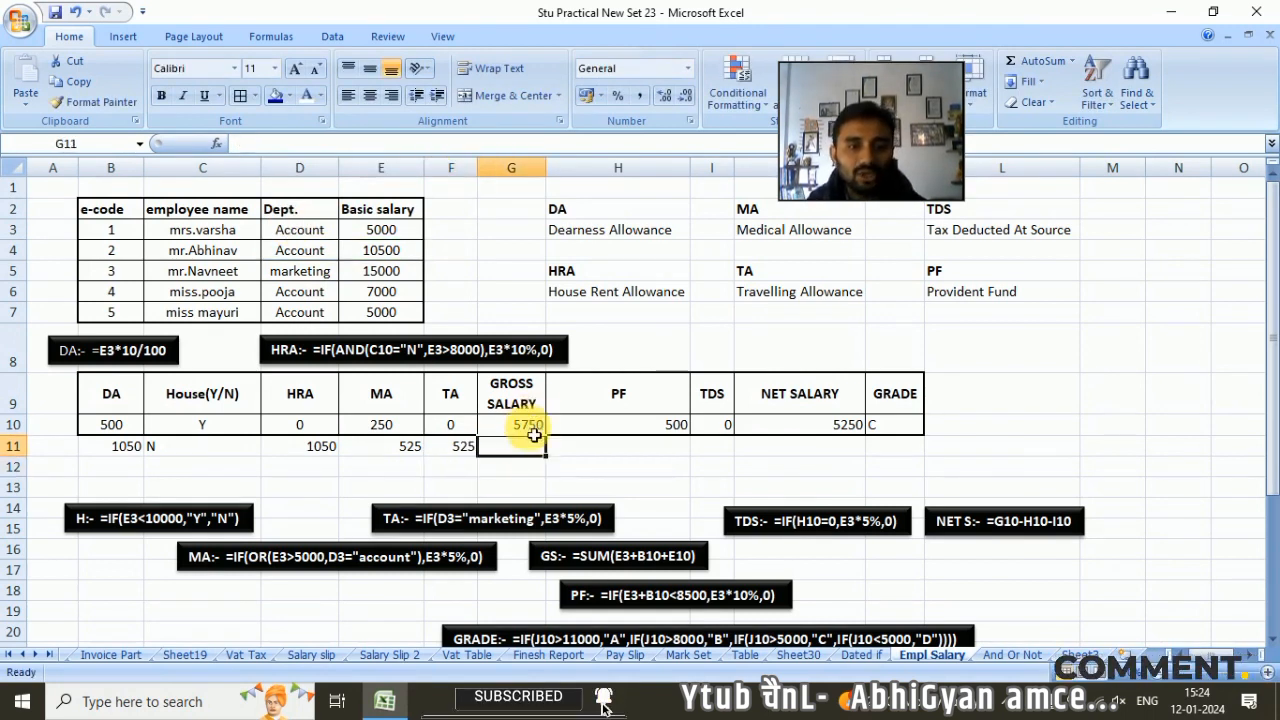
type("=")
left_click(130, 448)
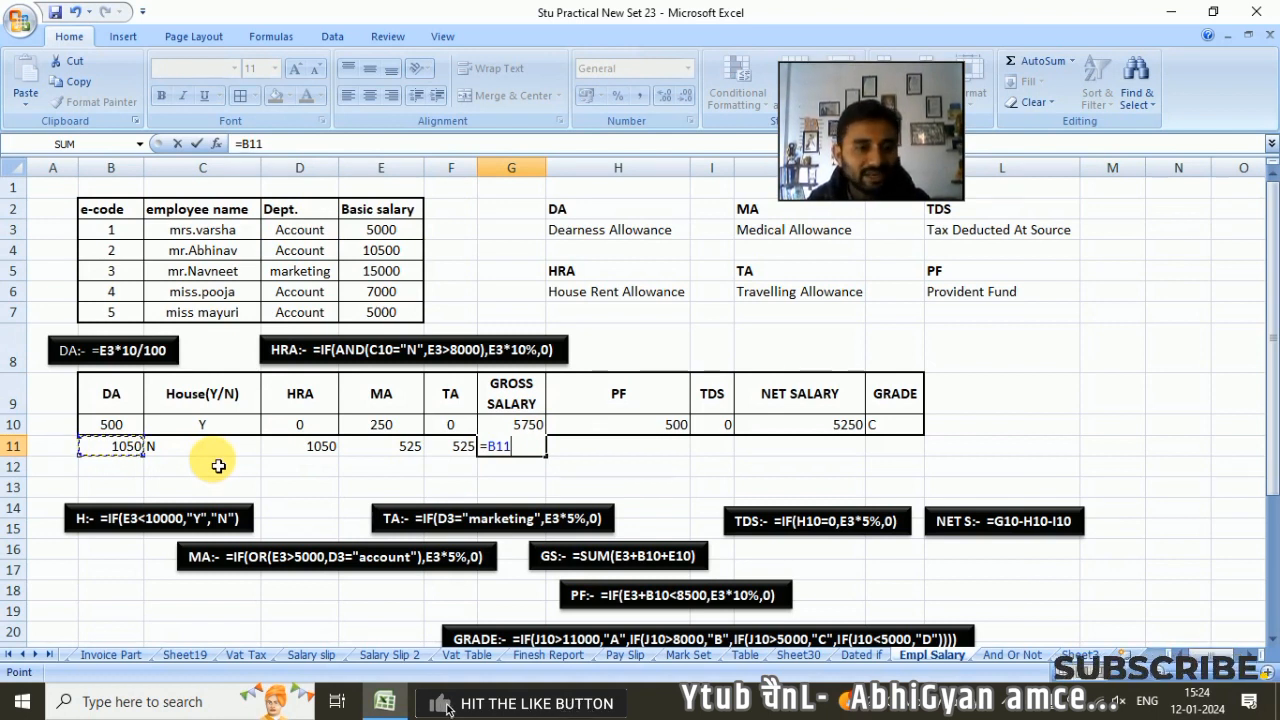
type("+")
left_click(296, 452)
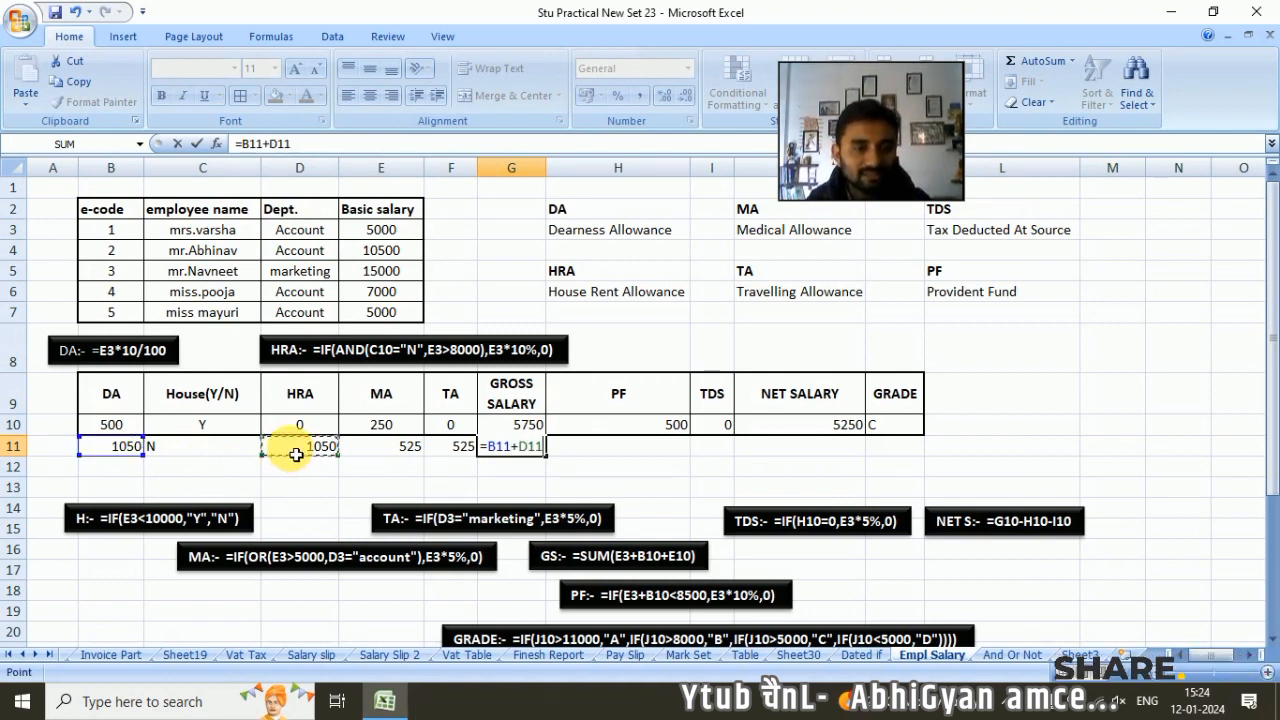
type("+")
left_click(385, 448)
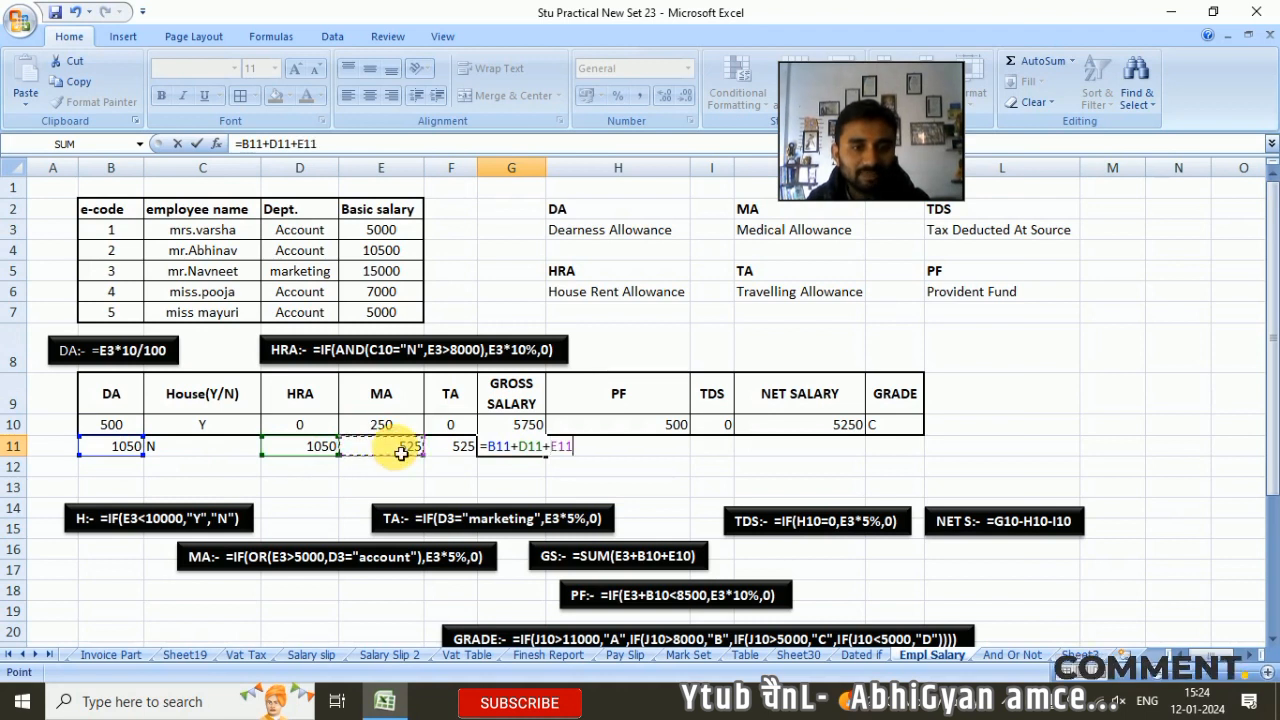
type("+")
left_click(460, 450)
key("Return")
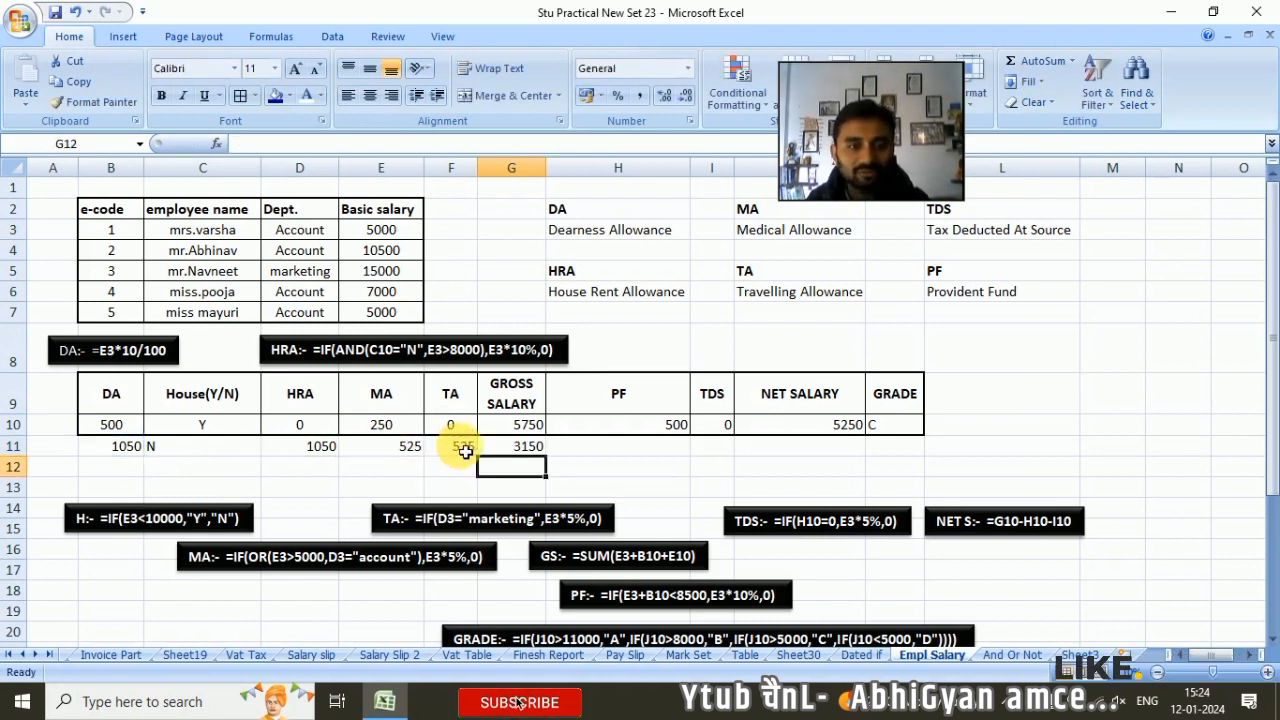
left_click(503, 452)
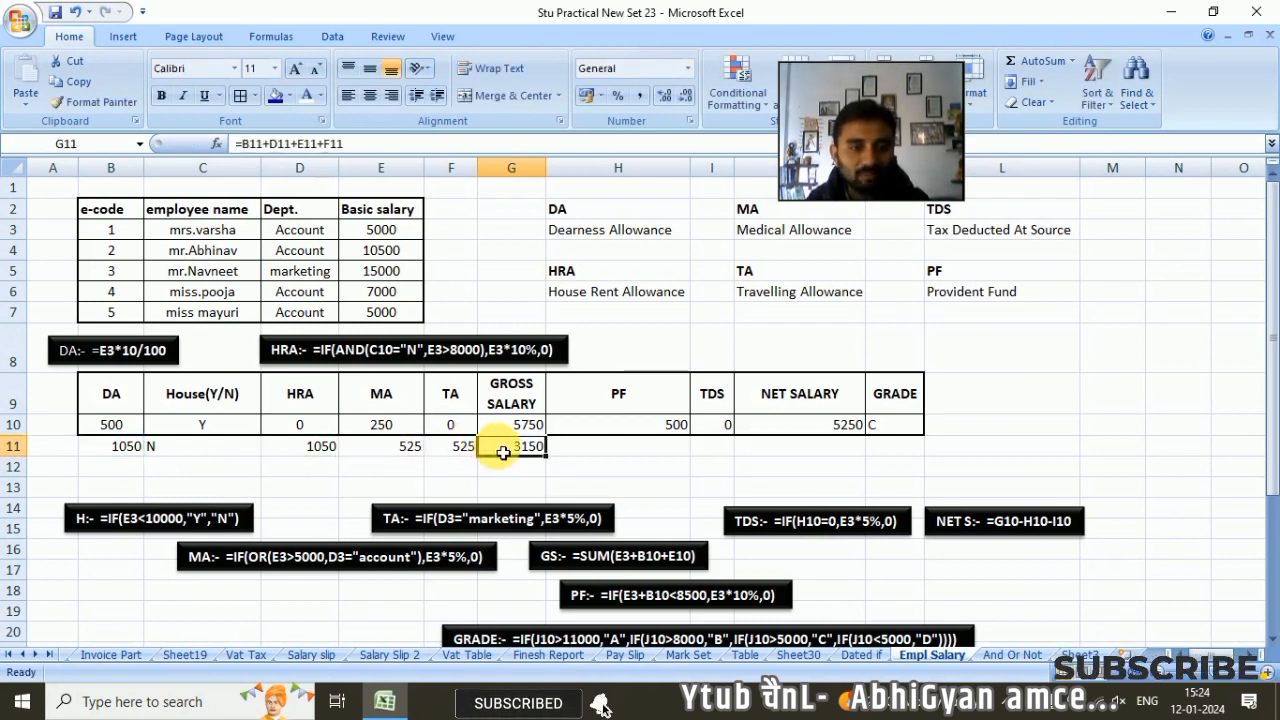
key("Delete")
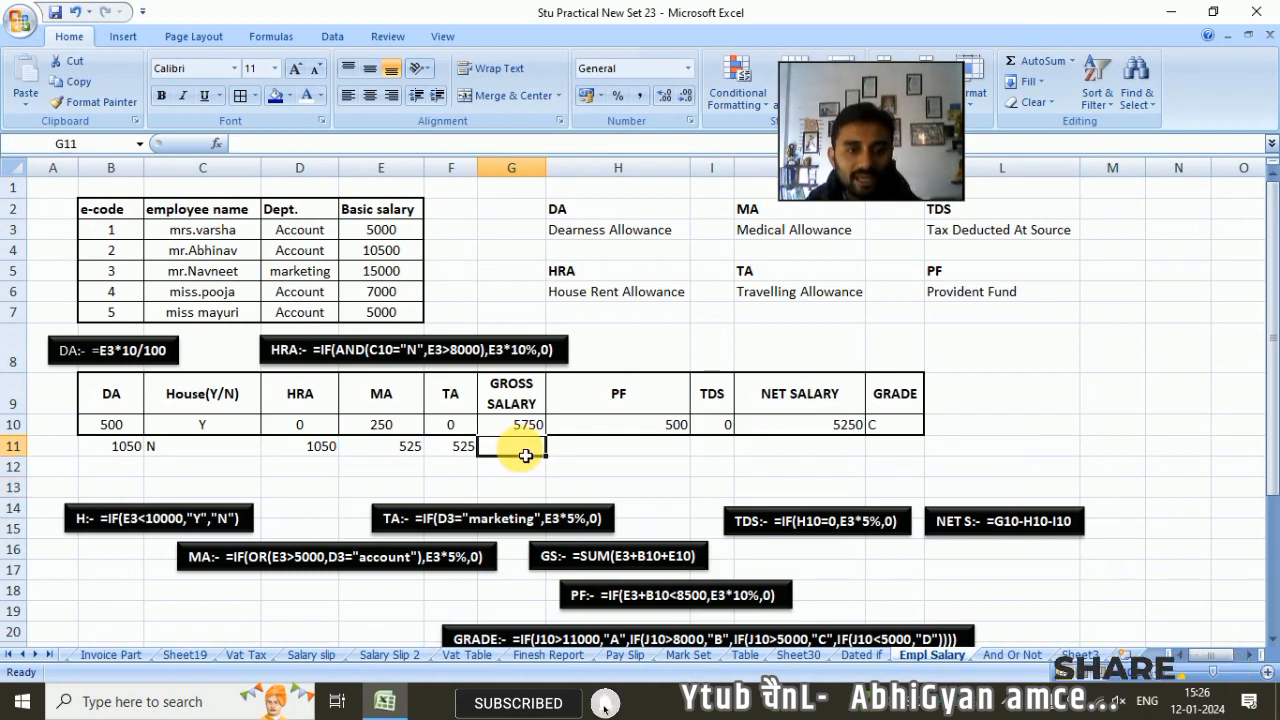
- Calculate the second employee's gross salary in G11 with =E4+B11+E11
type("=")
left_click(381, 250)
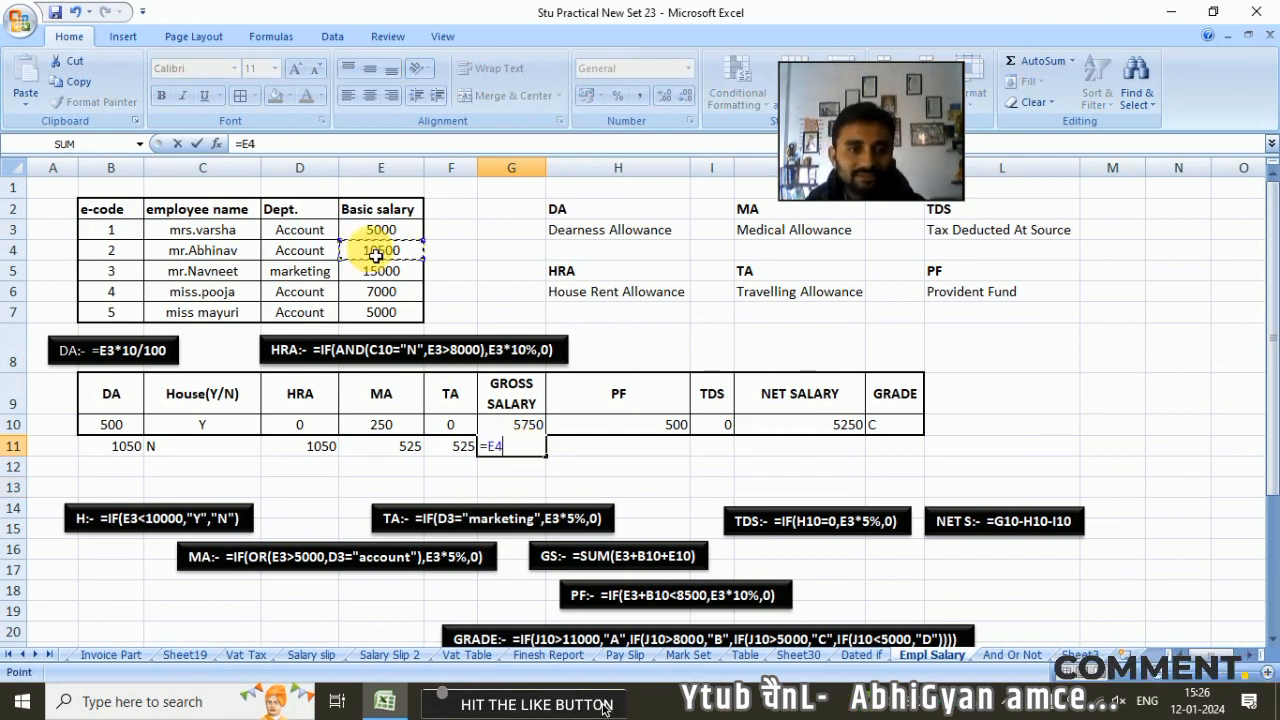
type("+")
left_click(127, 451)
type("+")
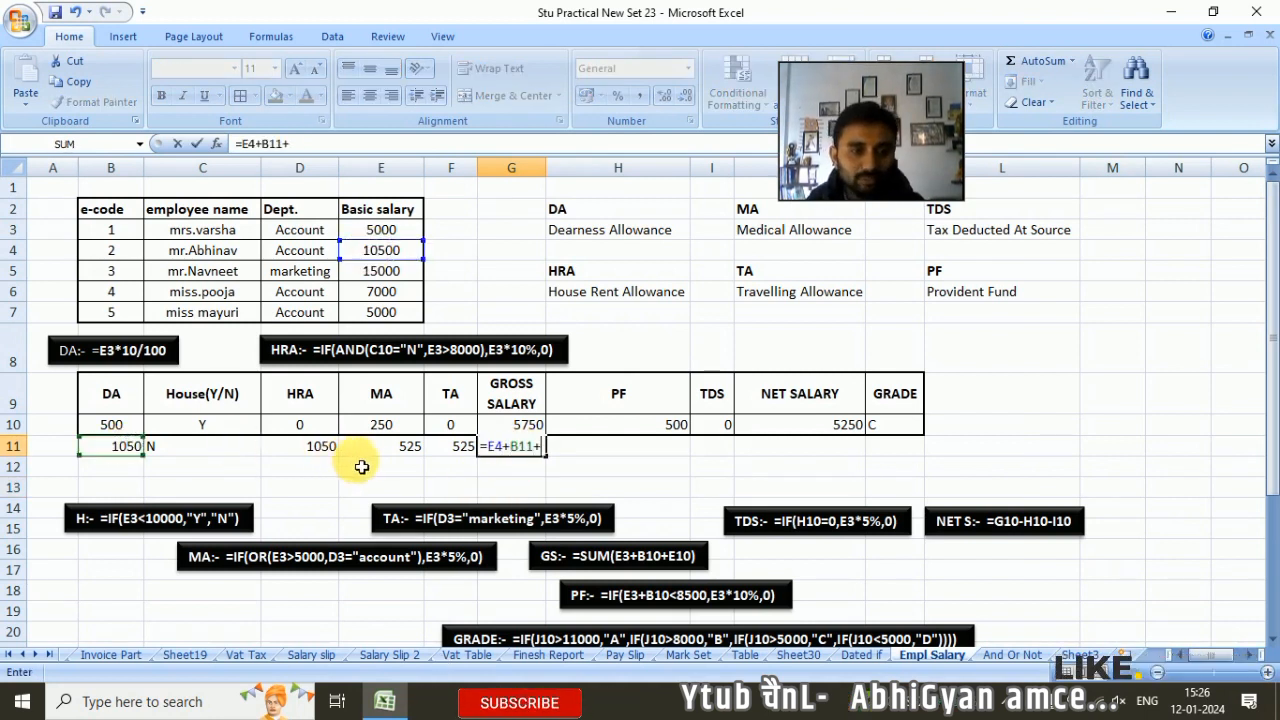
left_click(390, 451)
key("Return")
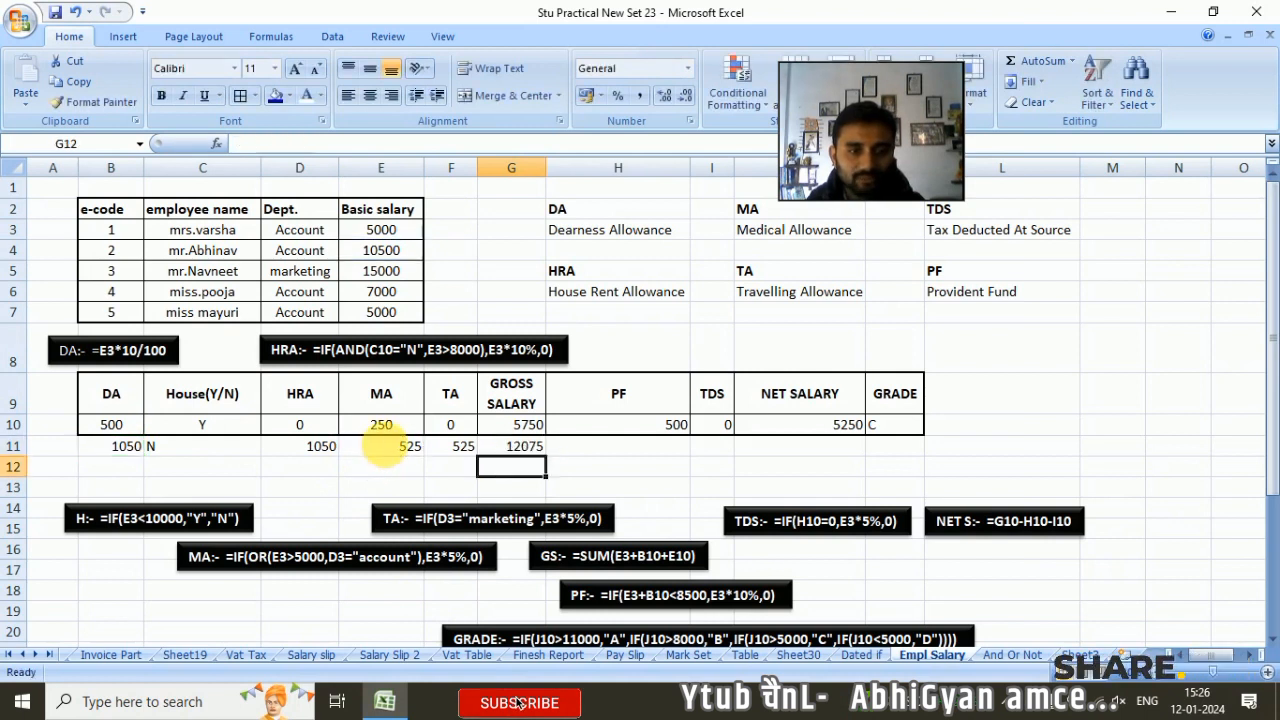
- Calculate the second employee's PF in H11 with =IF(E4+B11<8500,E4*10%,0), and check the entered formula
left_click(592, 448)
type("=")
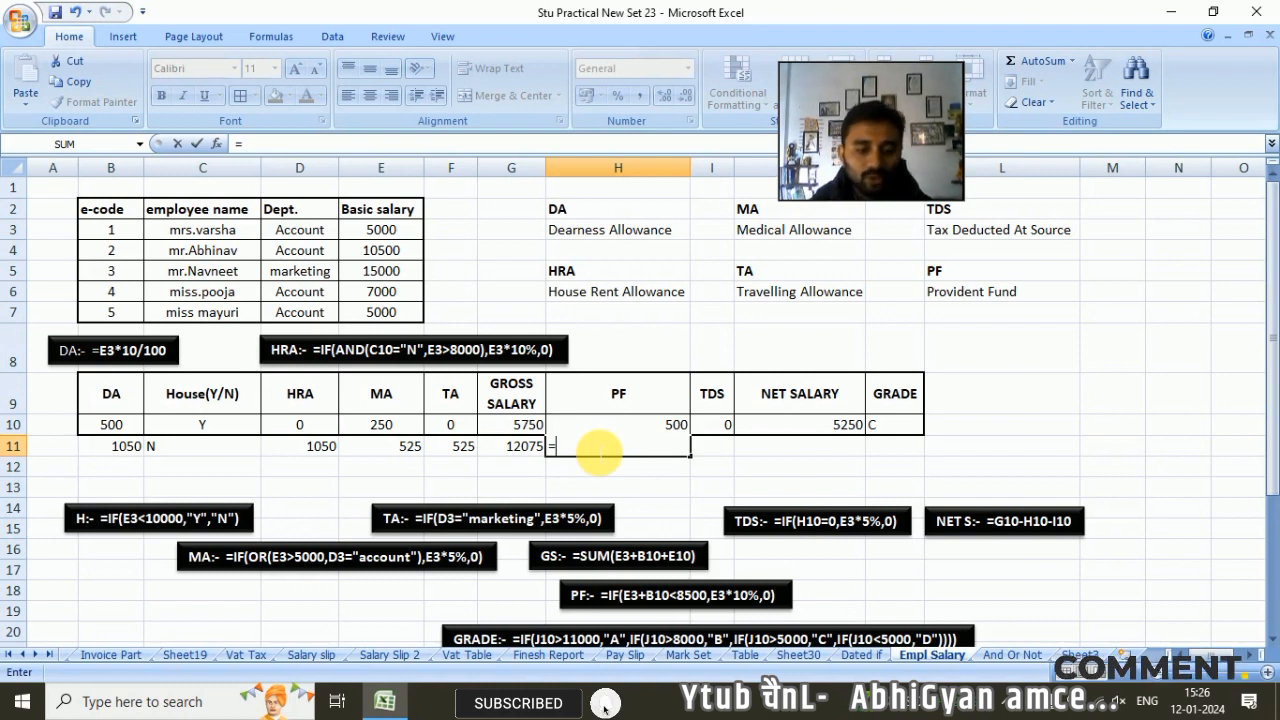
type("if(")
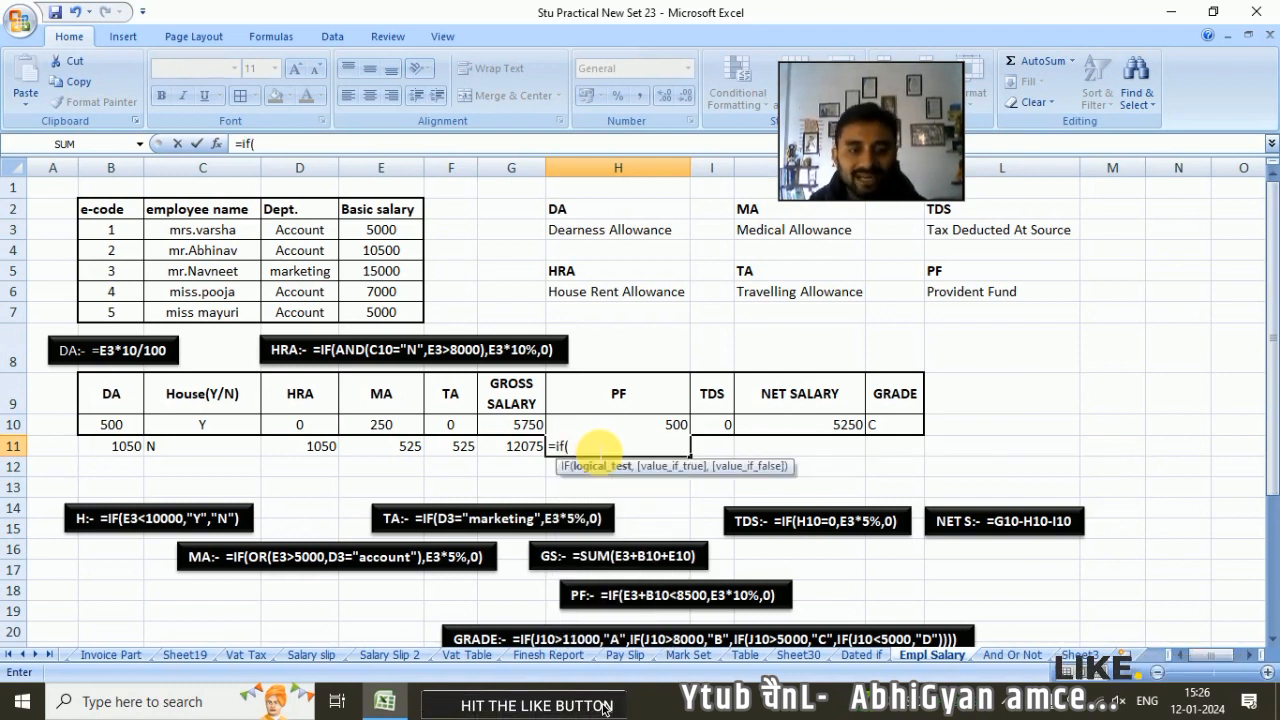
left_click(385, 251)
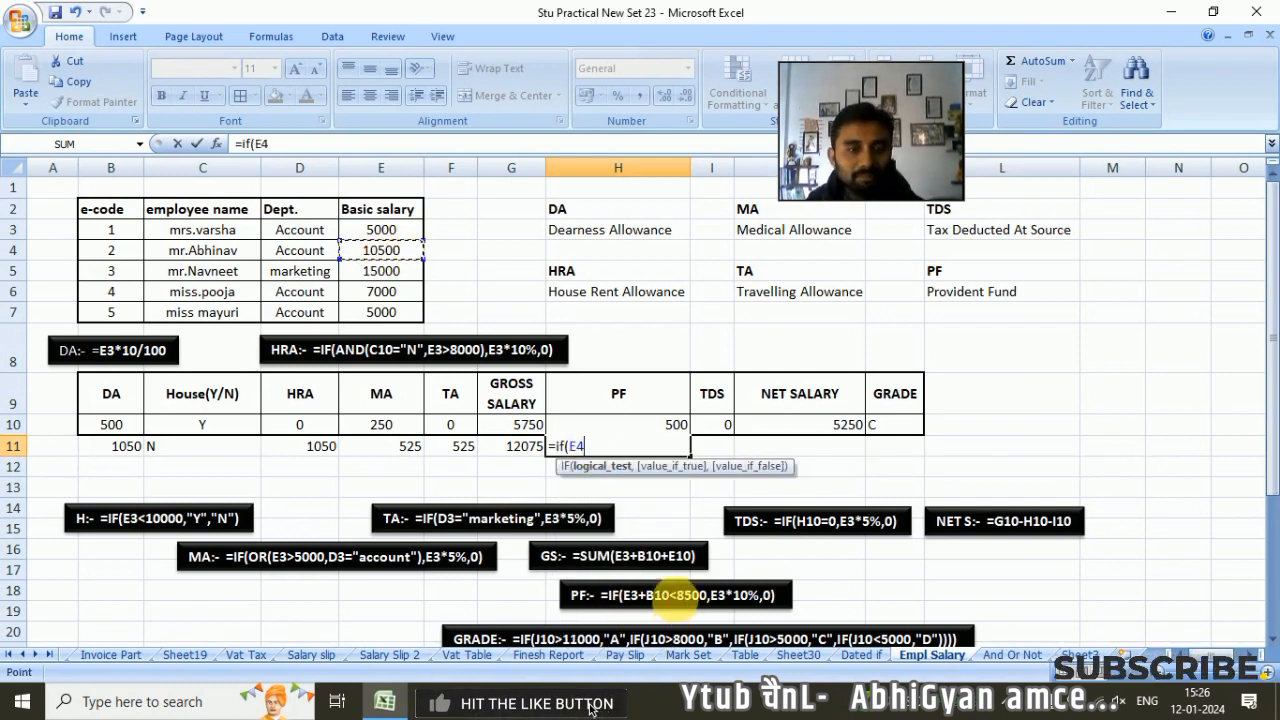
type("+")
left_click(118, 447)
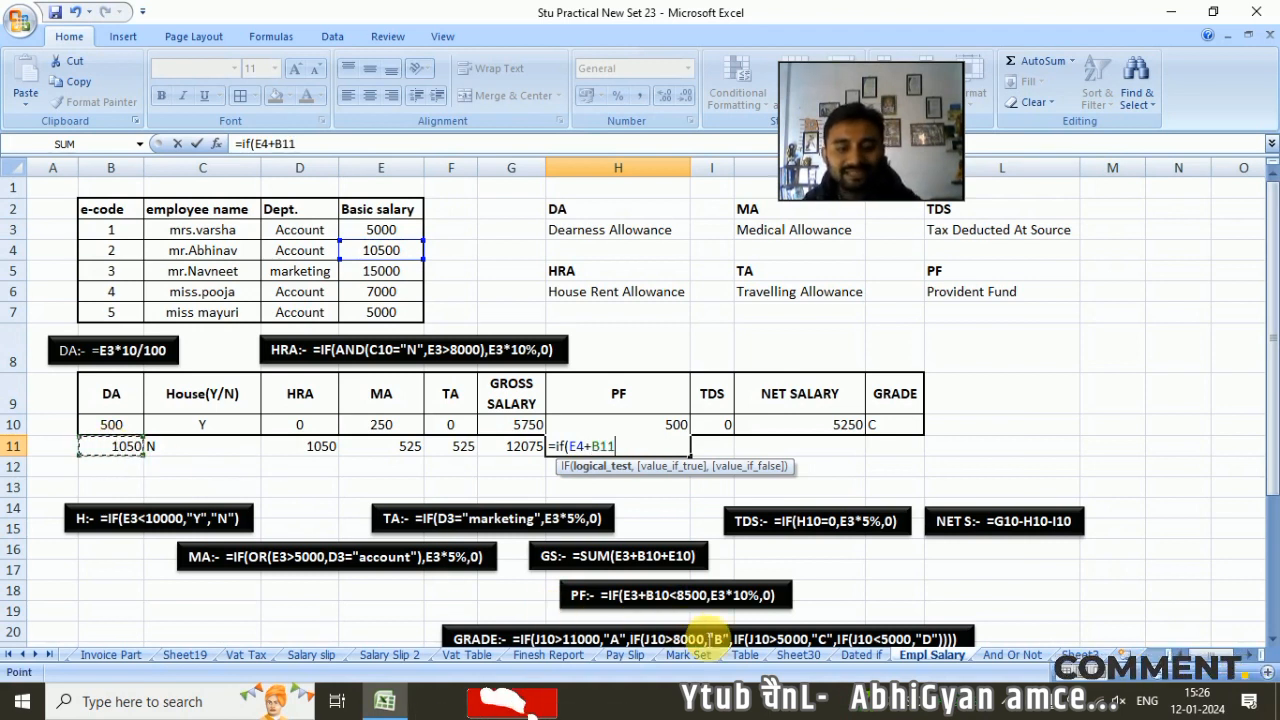
type("<8500")
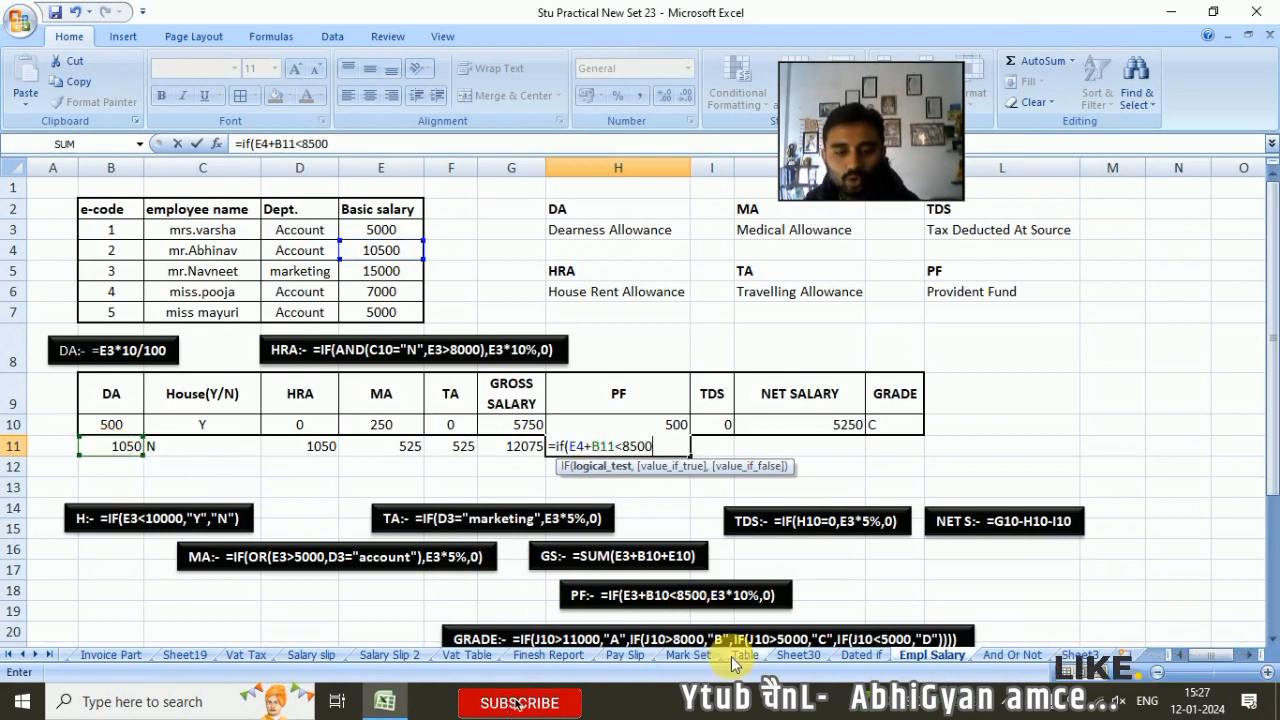
type(",")
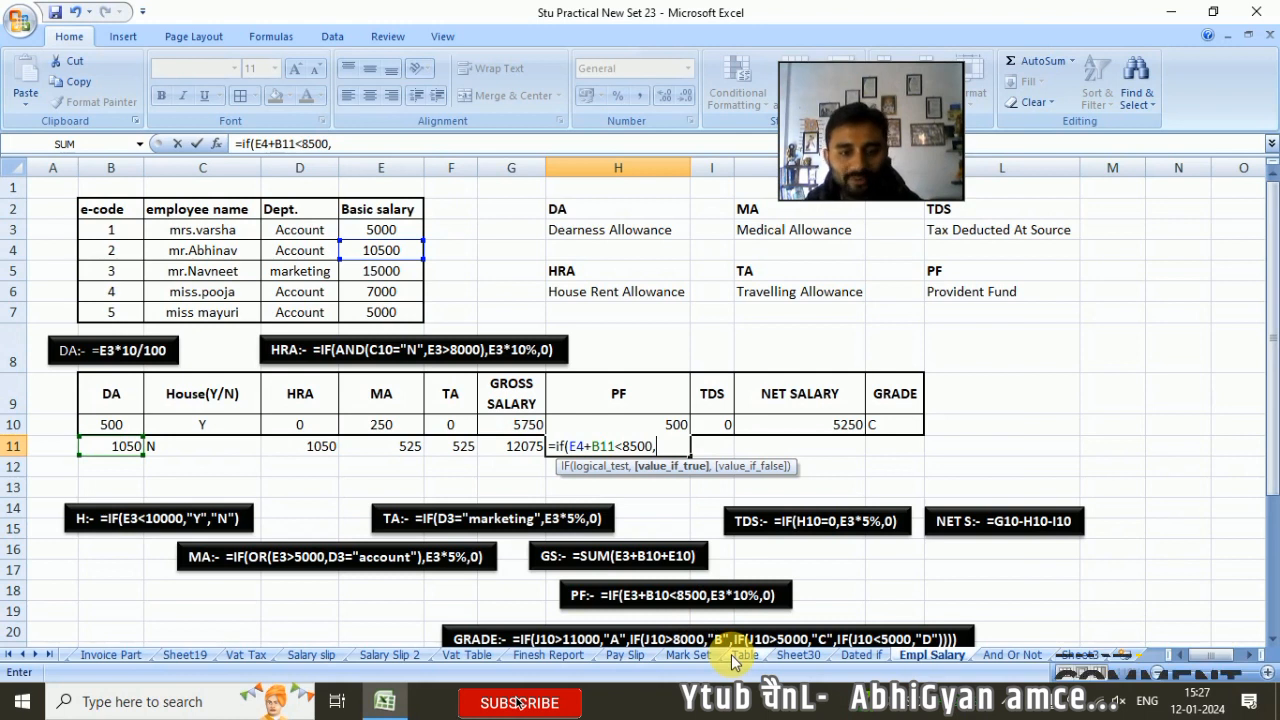
left_click(388, 259)
type("*10%")
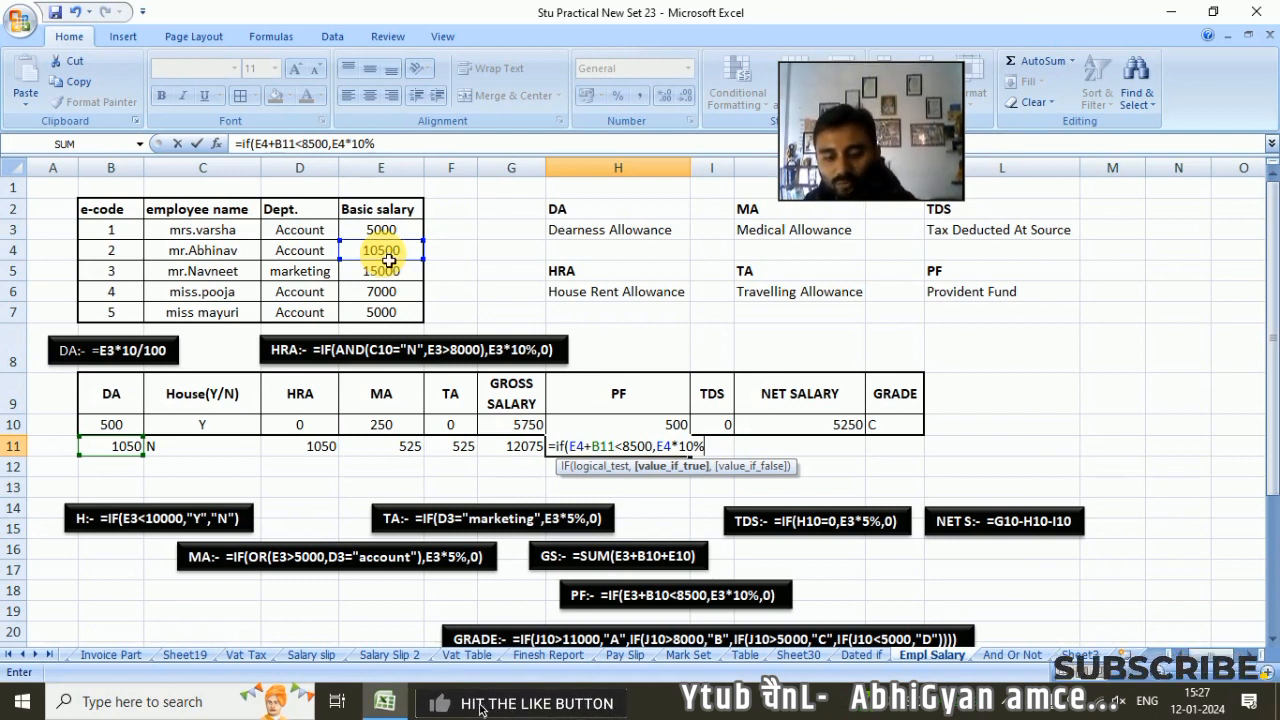
type(",0")
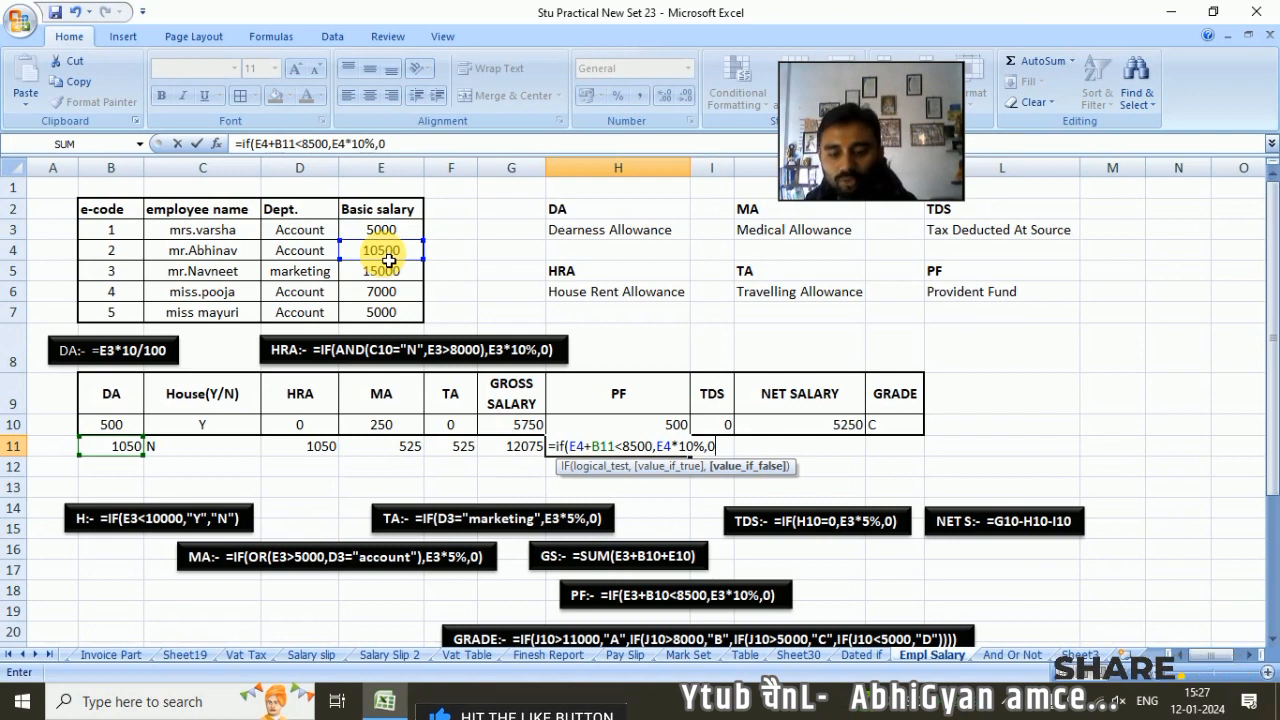
key("Return")
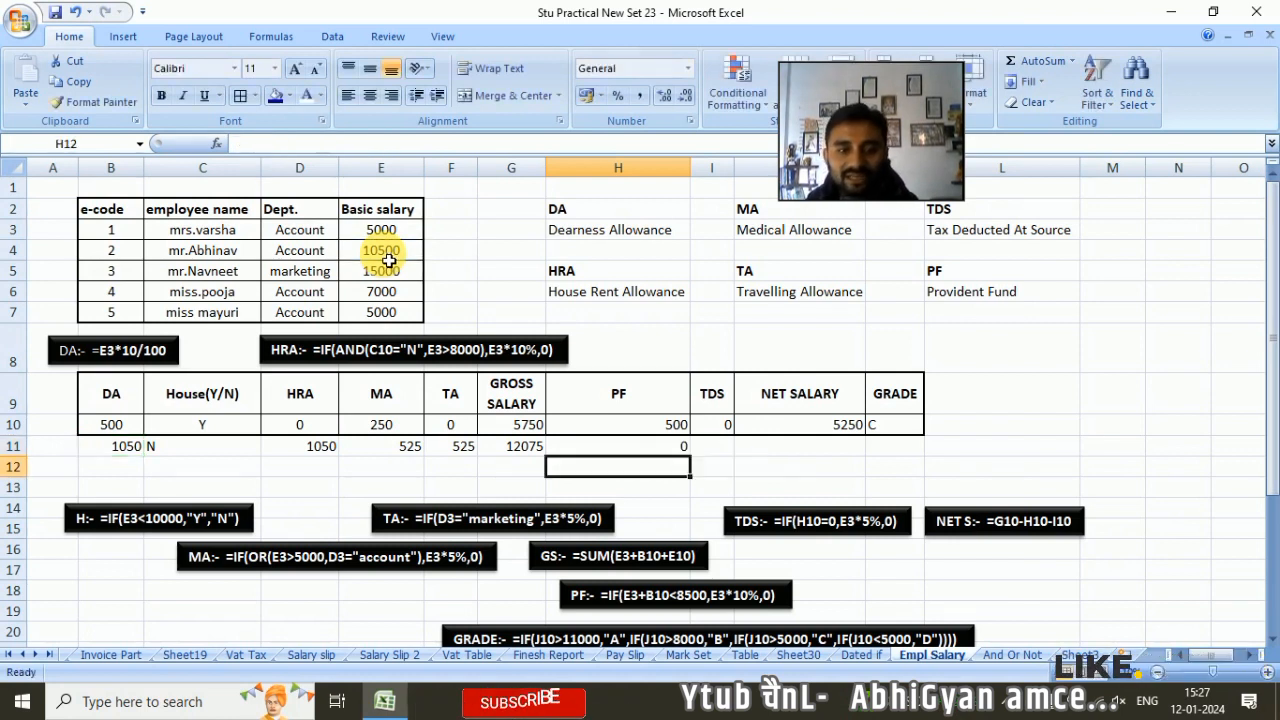
left_click(625, 449)
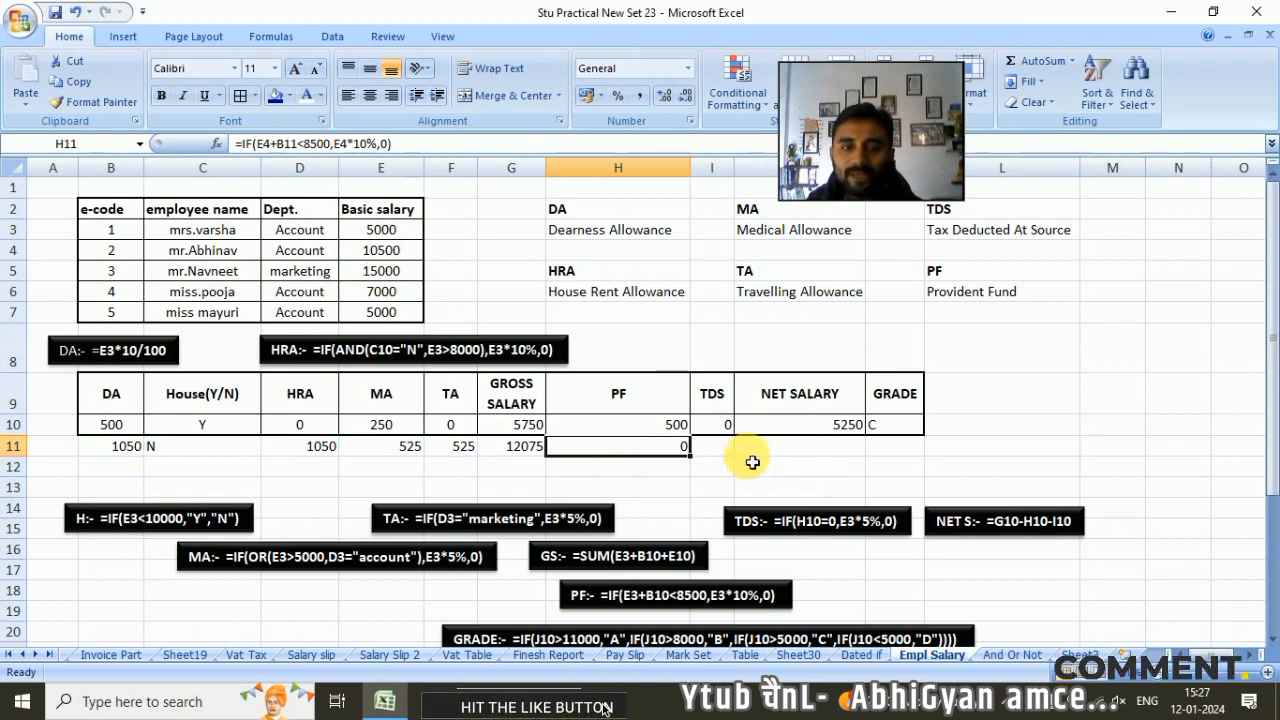
- Test the PF formula in H11 with a basic salary of 8000 in E4, and undo the salary change
left_click(368, 252)
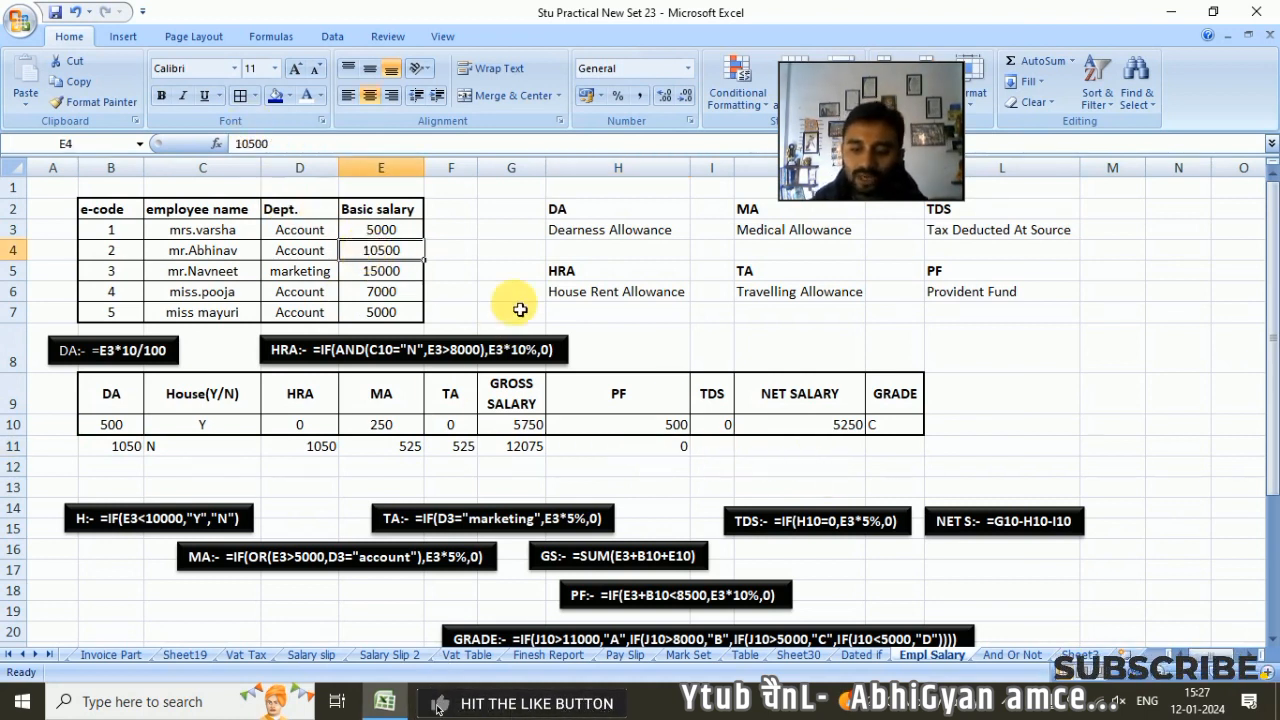
type("8000")
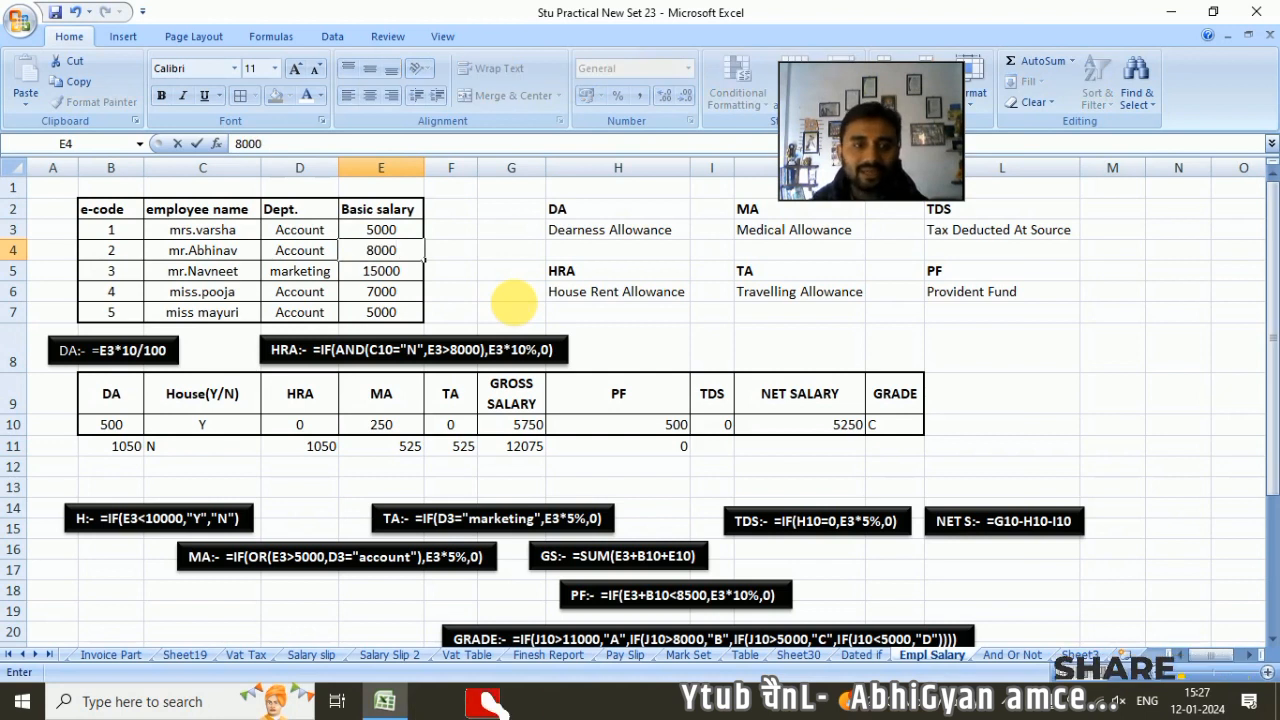
key("Return")
left_click(659, 447)
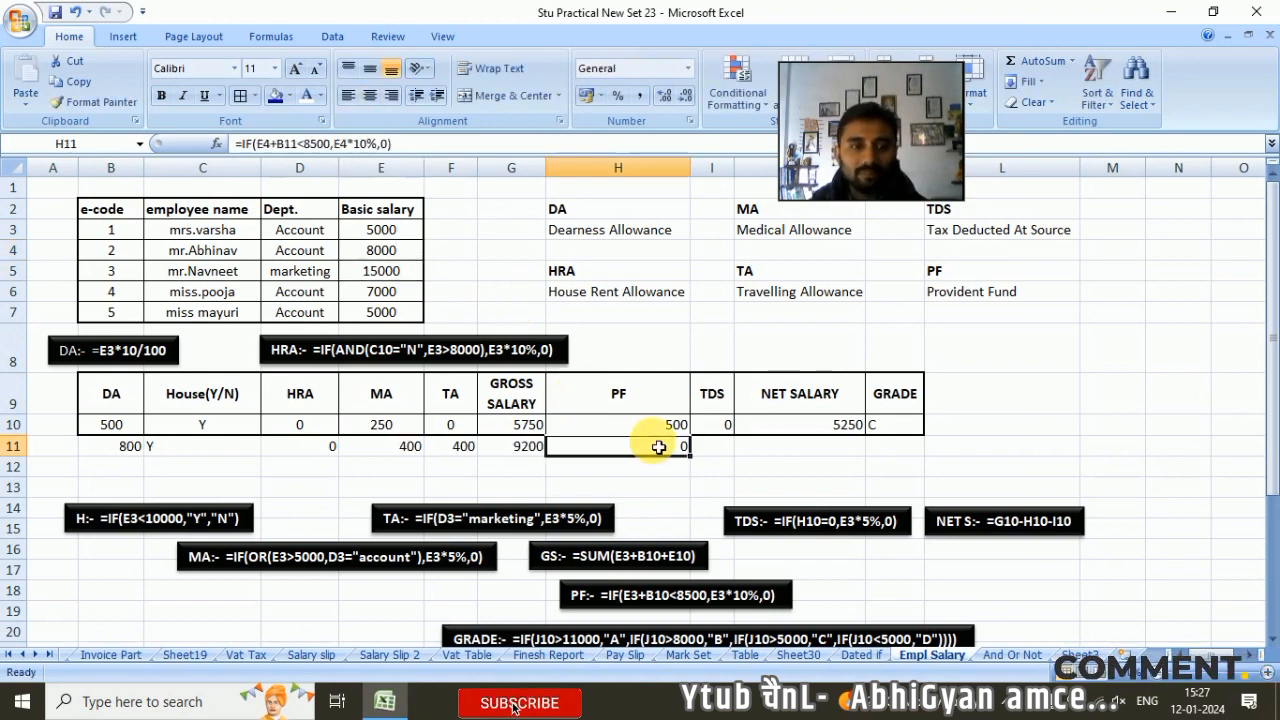
key("ctrl+z")
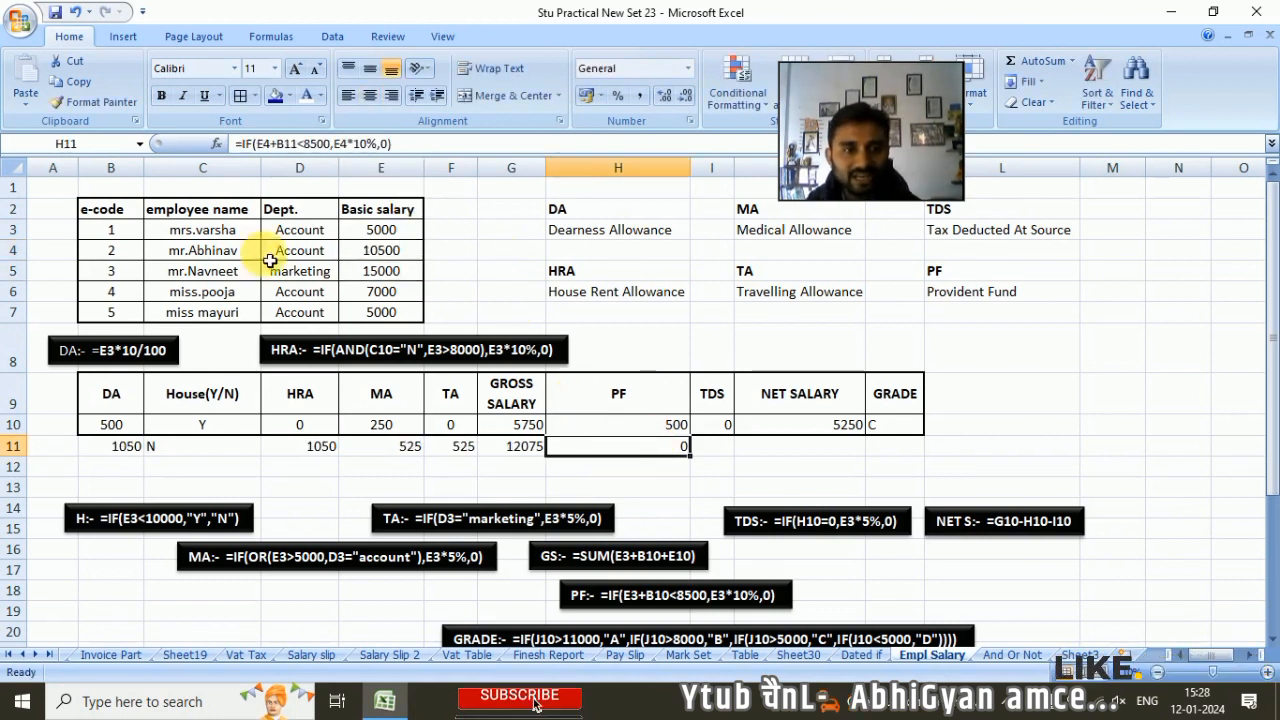
- Test the PF formula in H11 with a basic salary of 7500 in E4, undo the change, and recheck the formula
left_click(365, 258)
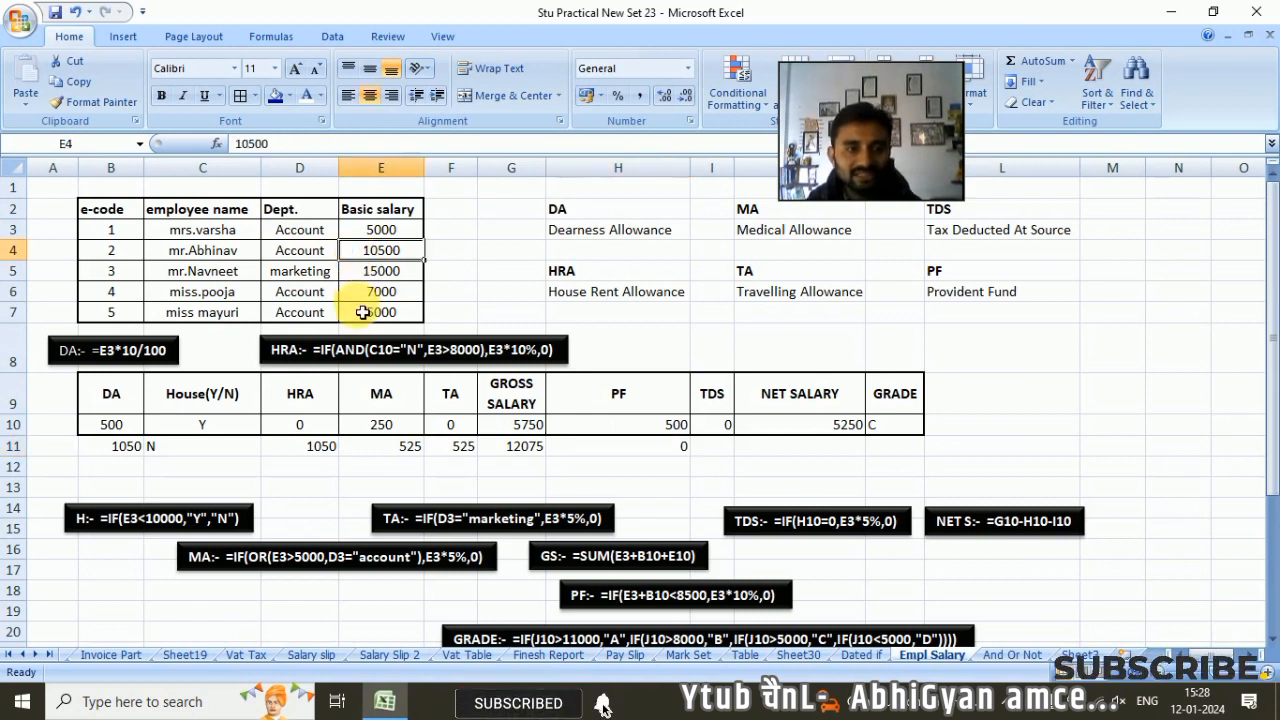
left_click(668, 447)
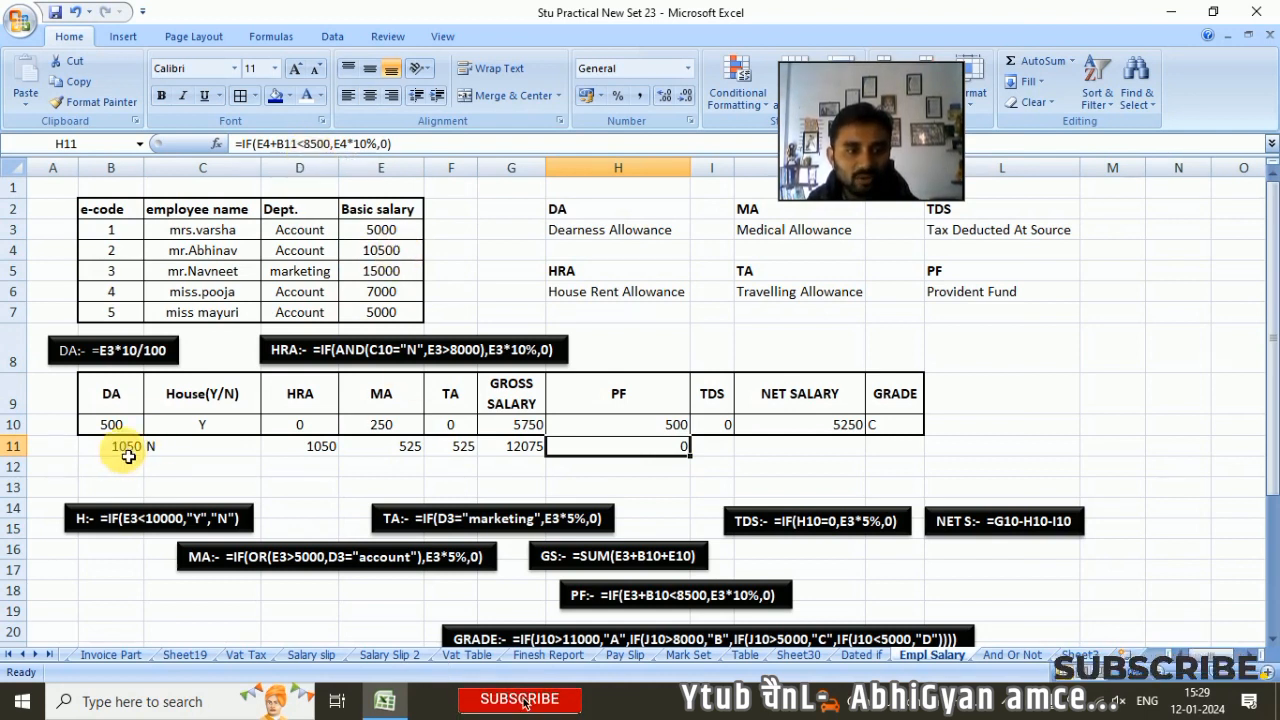
left_click(397, 254)
type("7500")
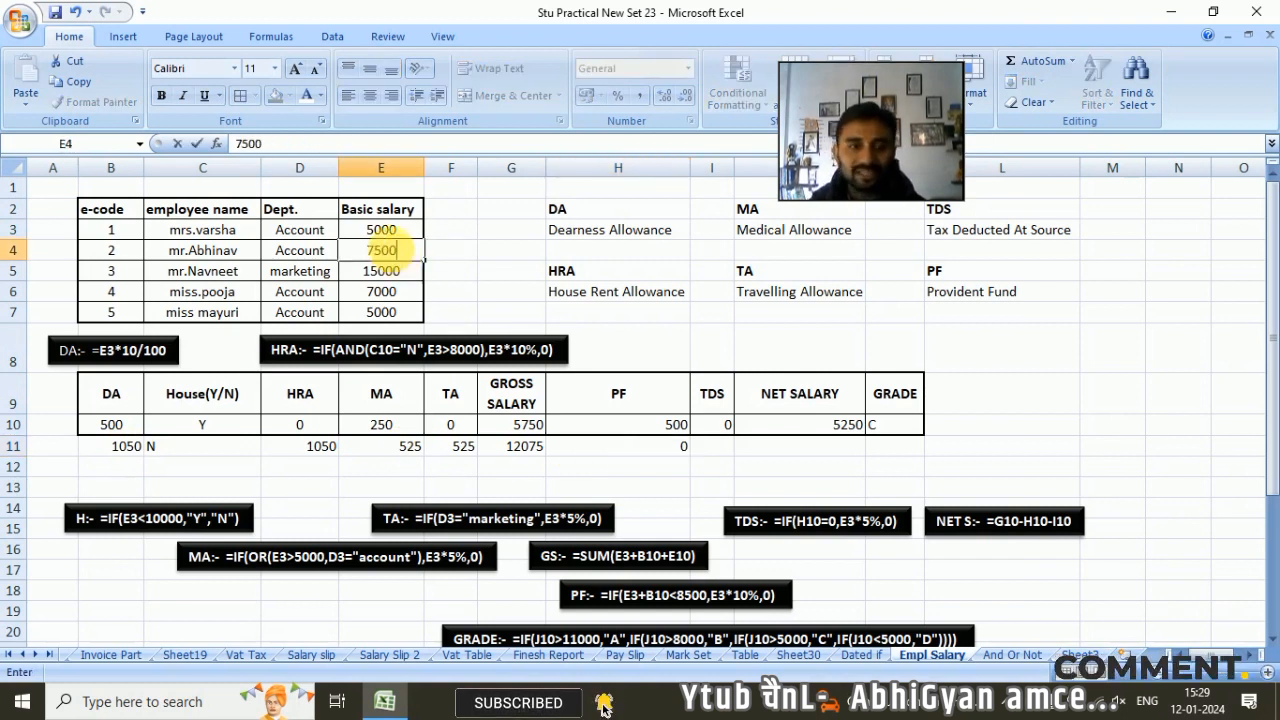
key("Return")
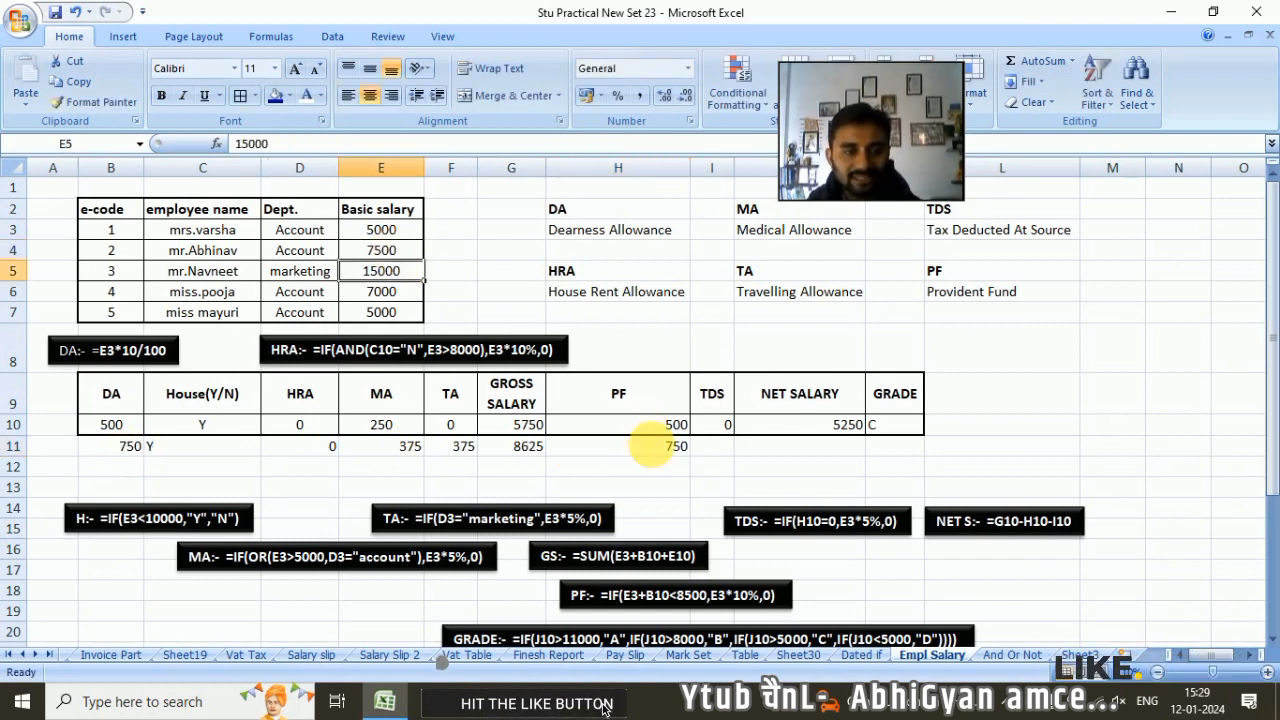
key("ctrl+z")
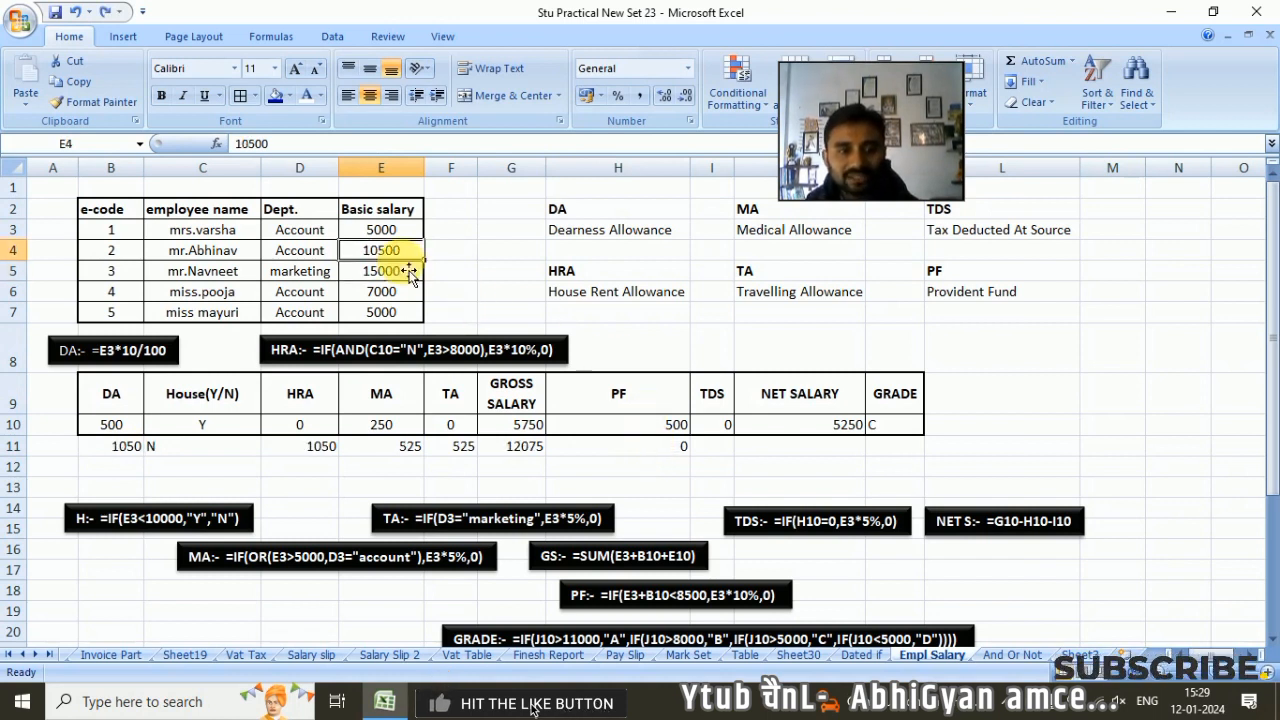
left_click(640, 447)
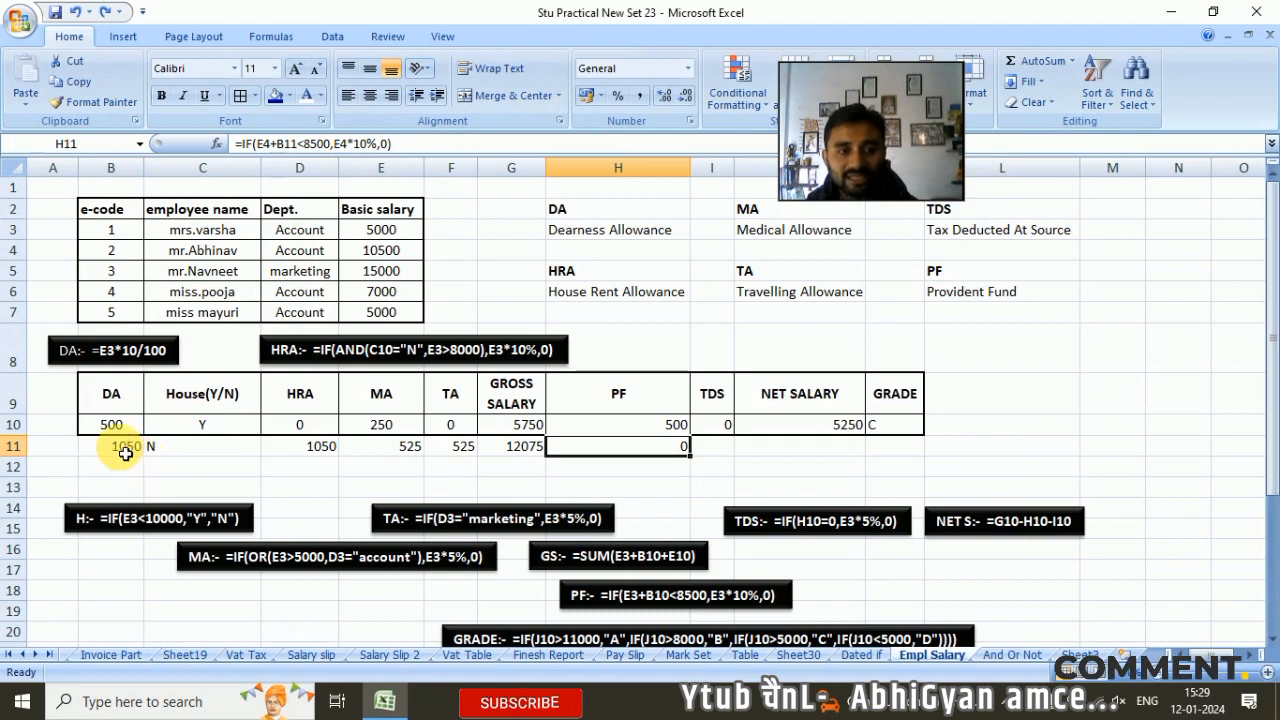
- Calculate the second employee's TDS in I11 with =IF(H11=0,E4*5%,0), following the first employee's formula in I10
left_click(726, 442)
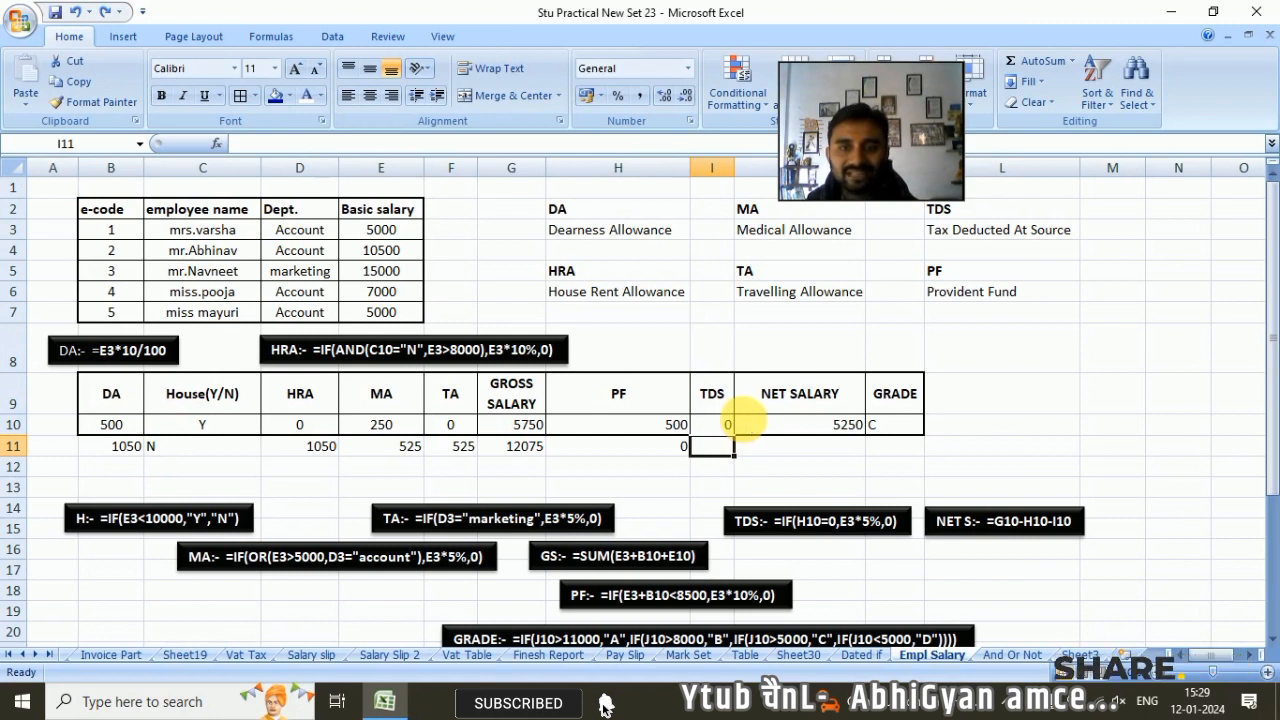
left_click(715, 424)
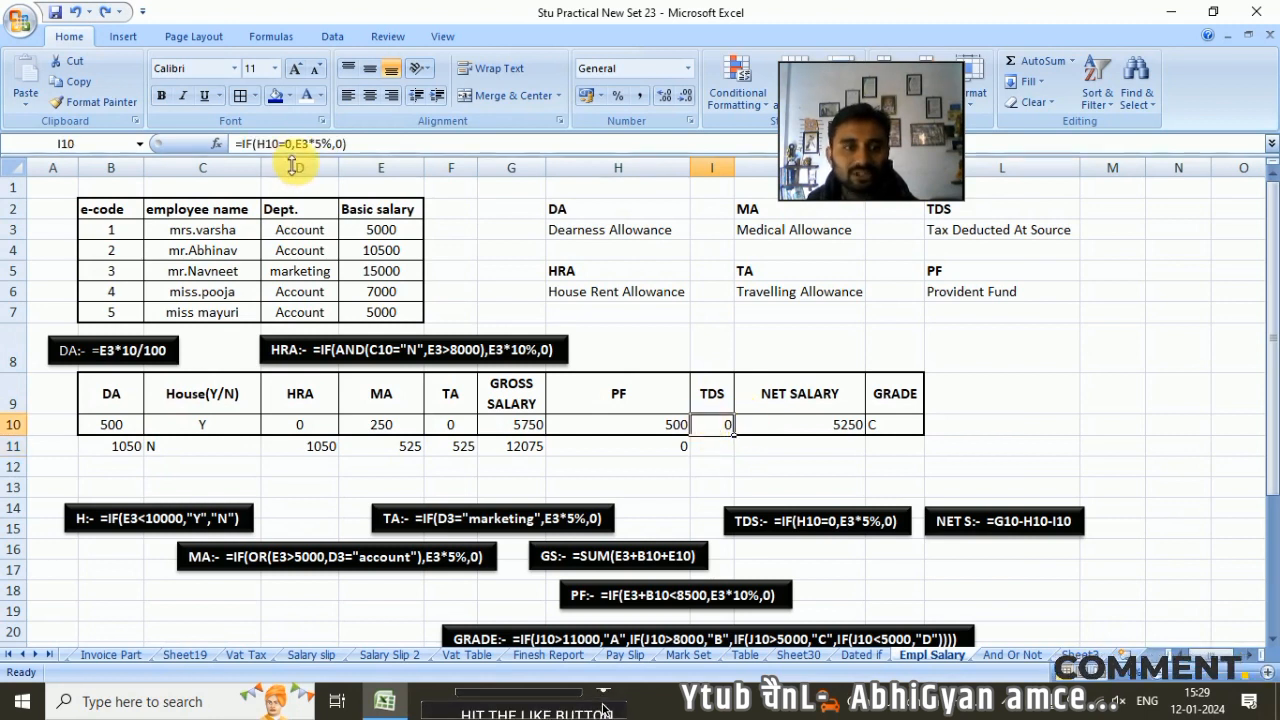
left_click(707, 450)
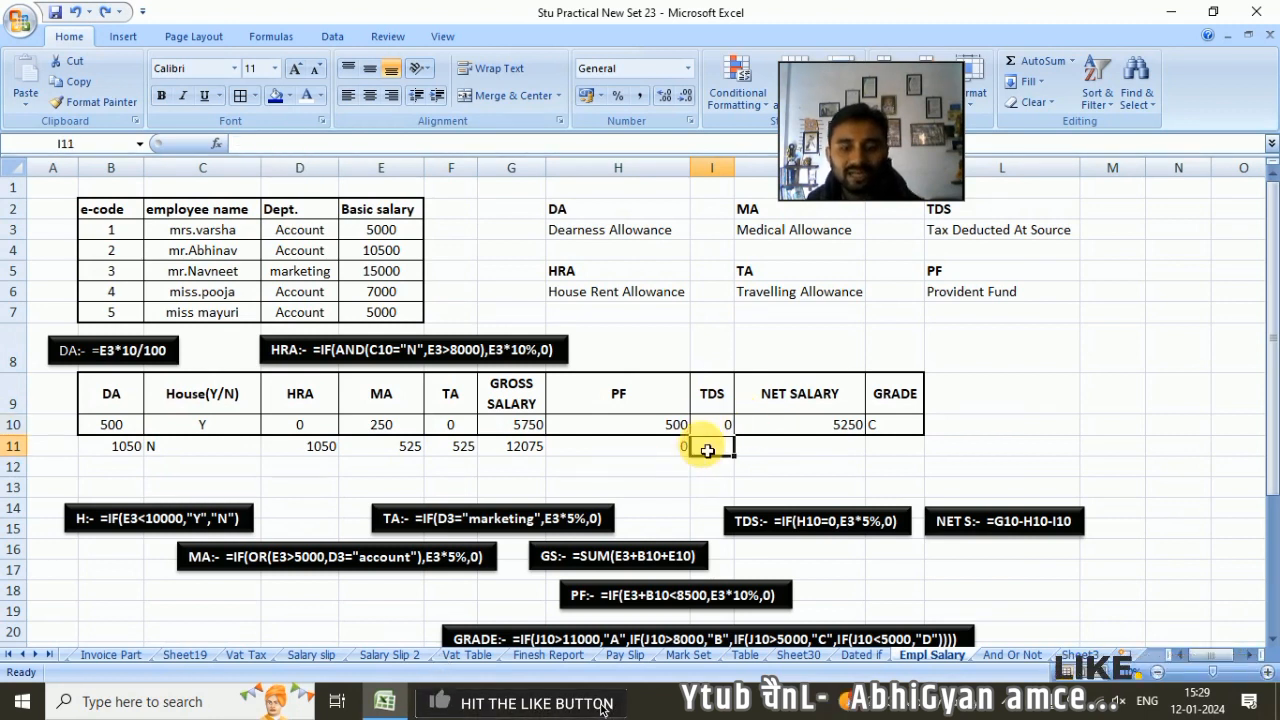
type("=")
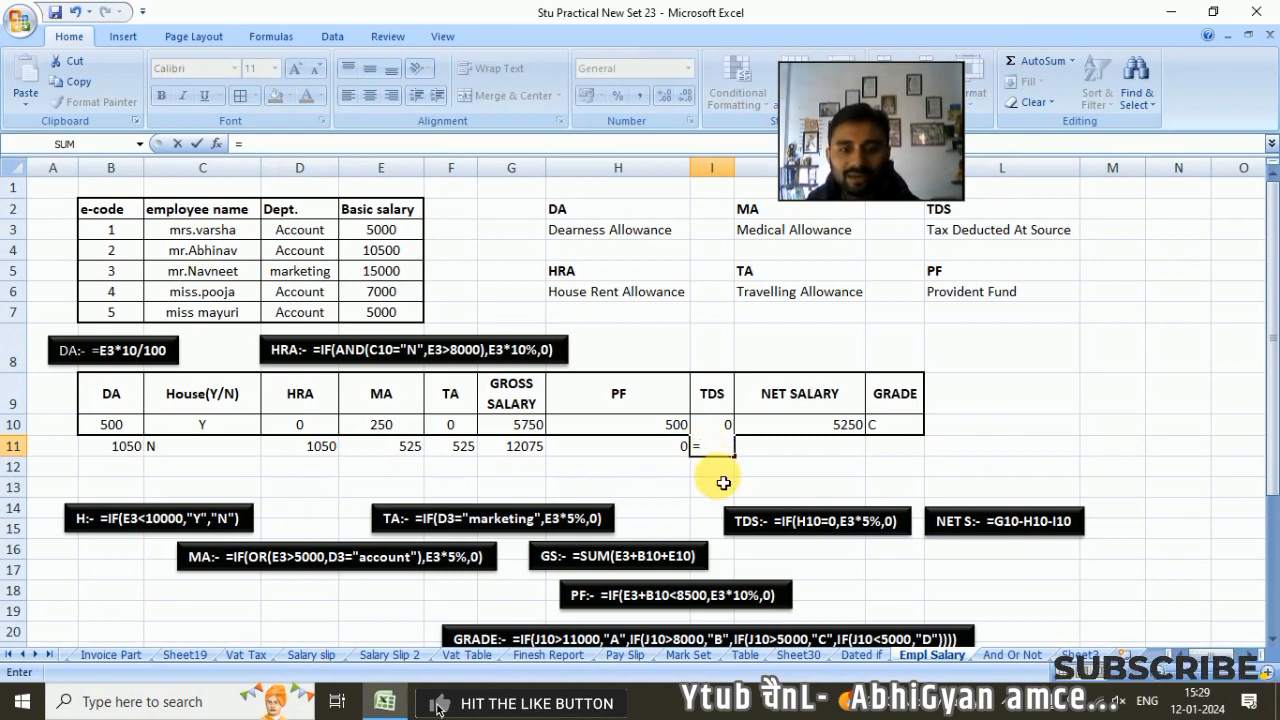
type("I")
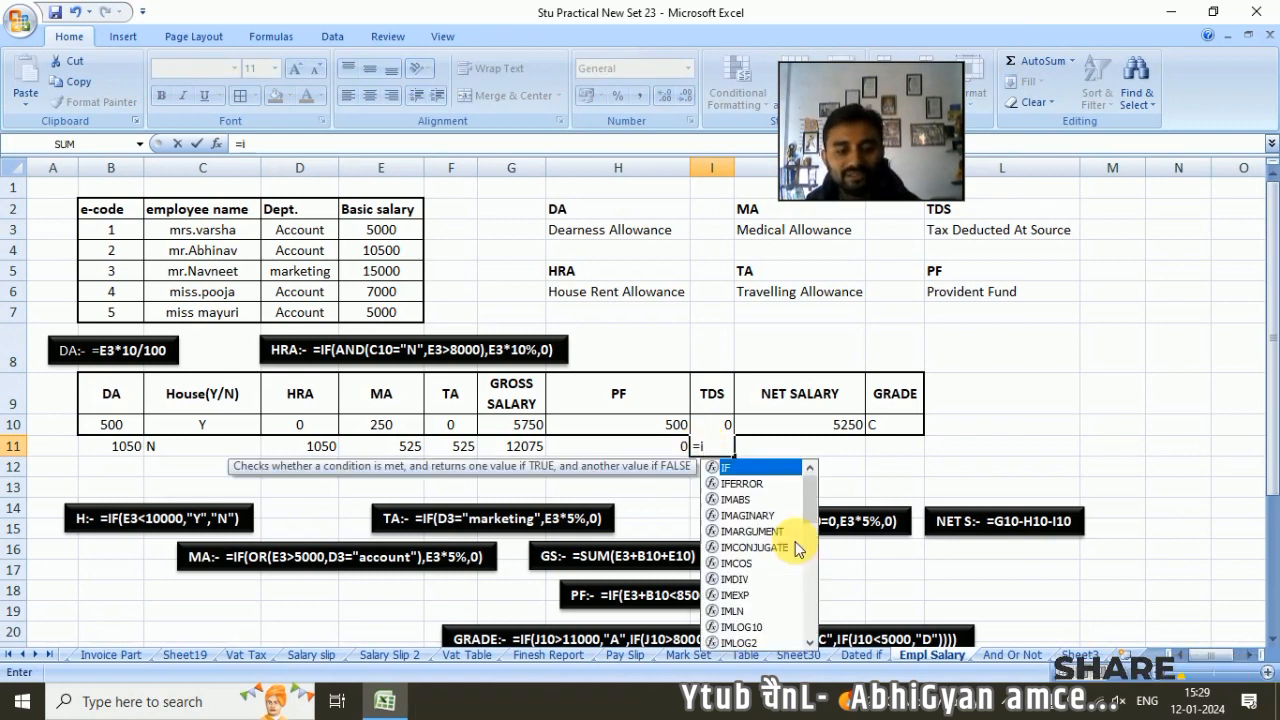
type("f(")
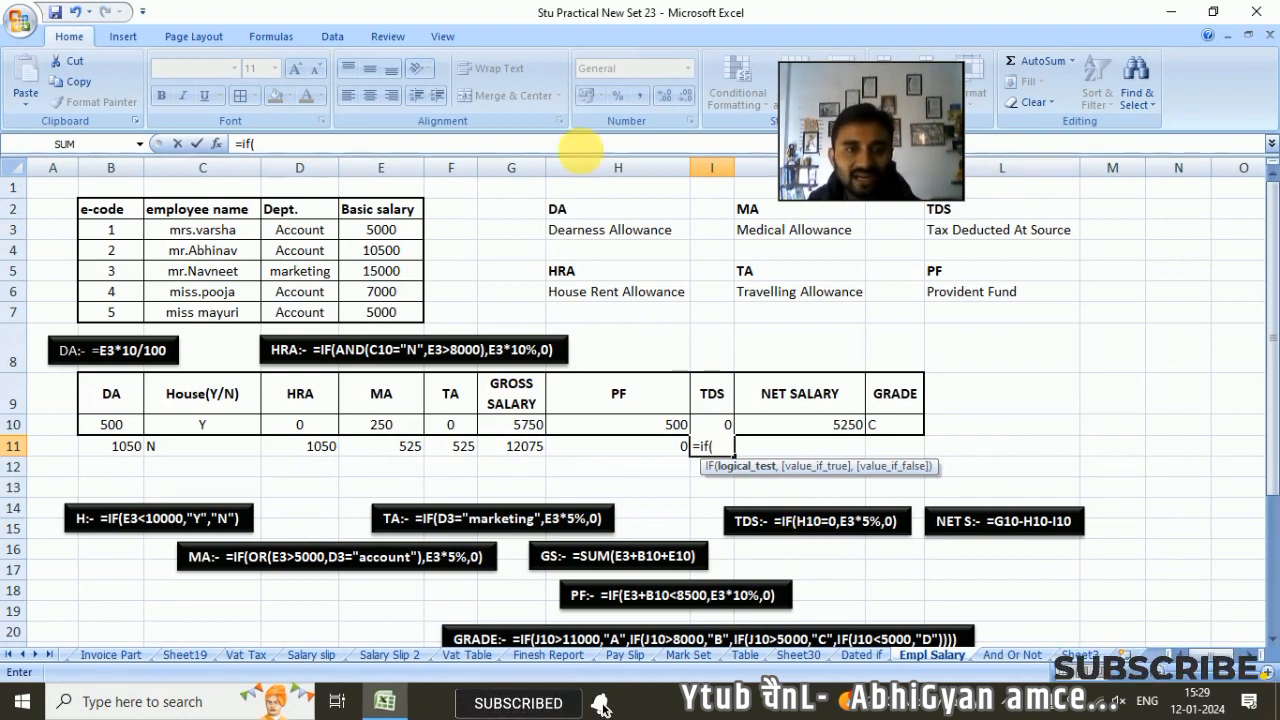
left_click(664, 452)
type("=")
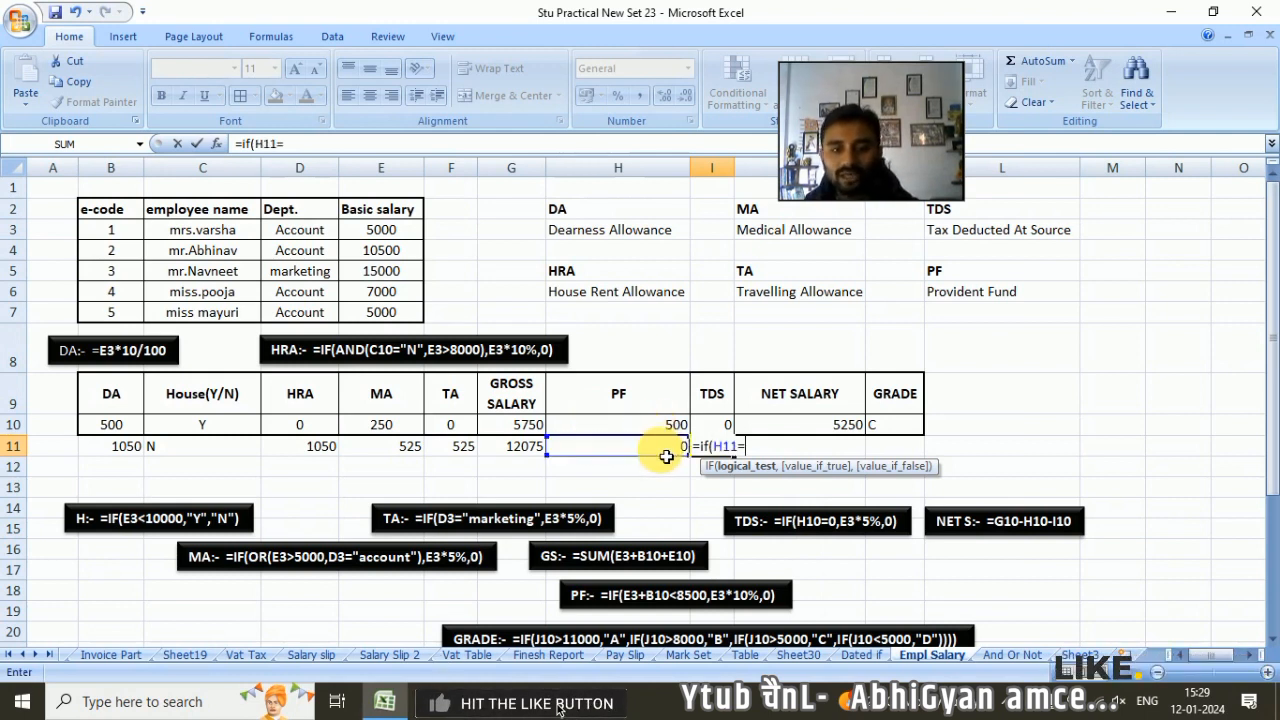
type("0")
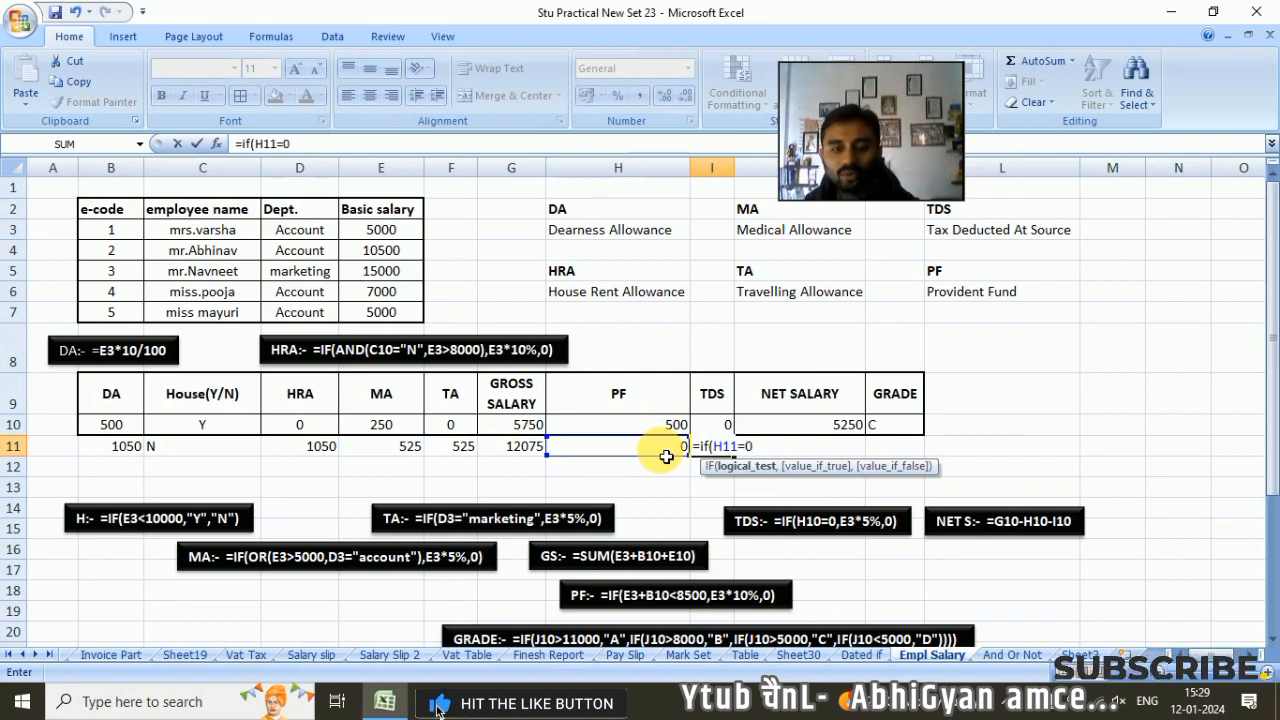
type(",")
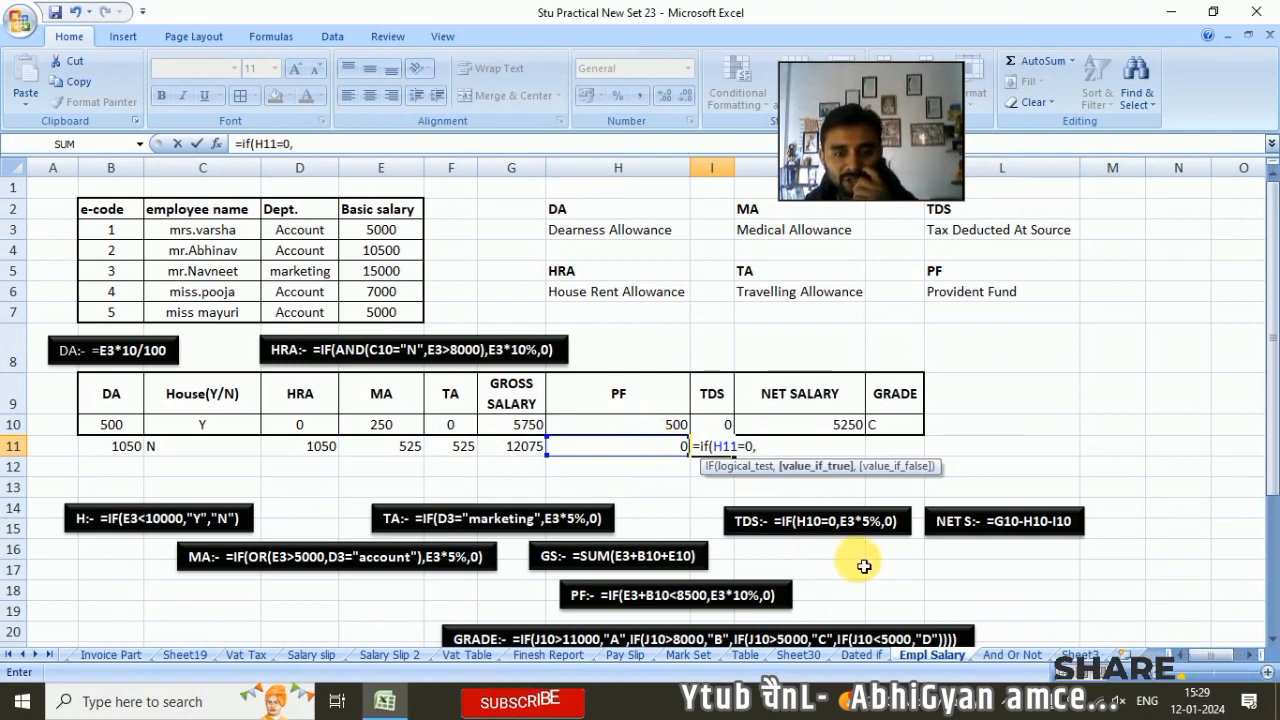
left_click(371, 251)
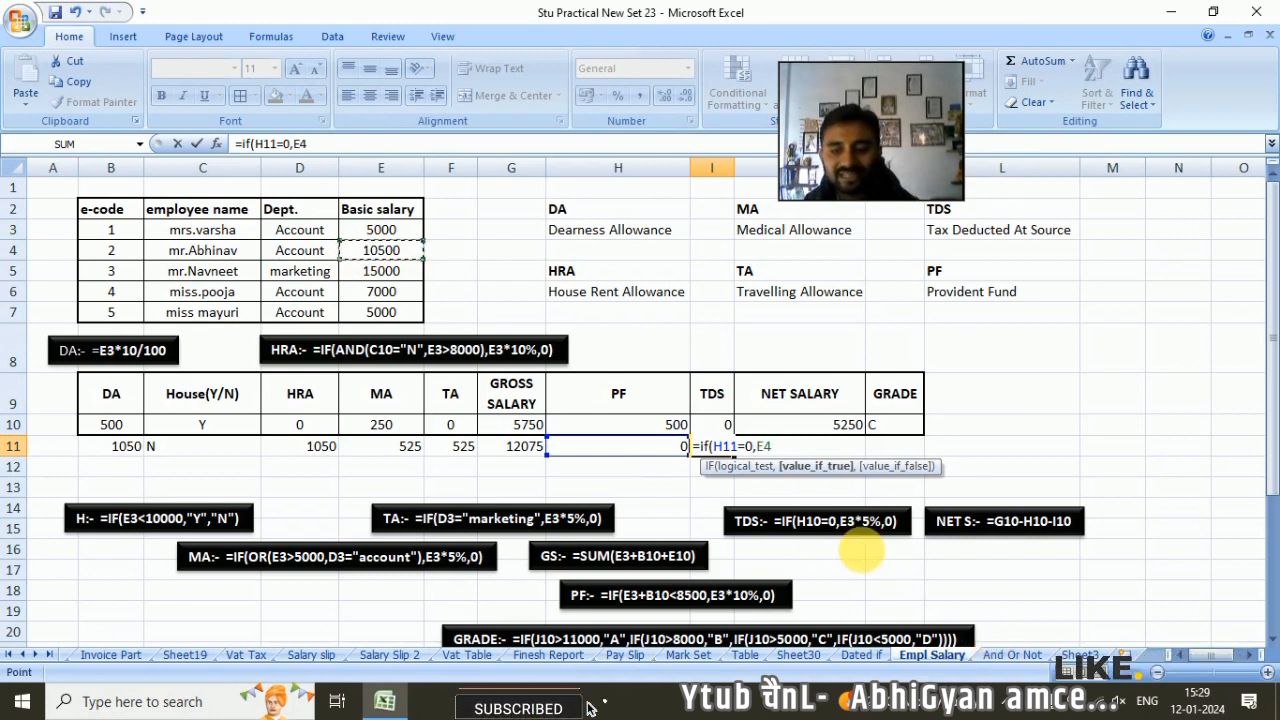
type("*5")
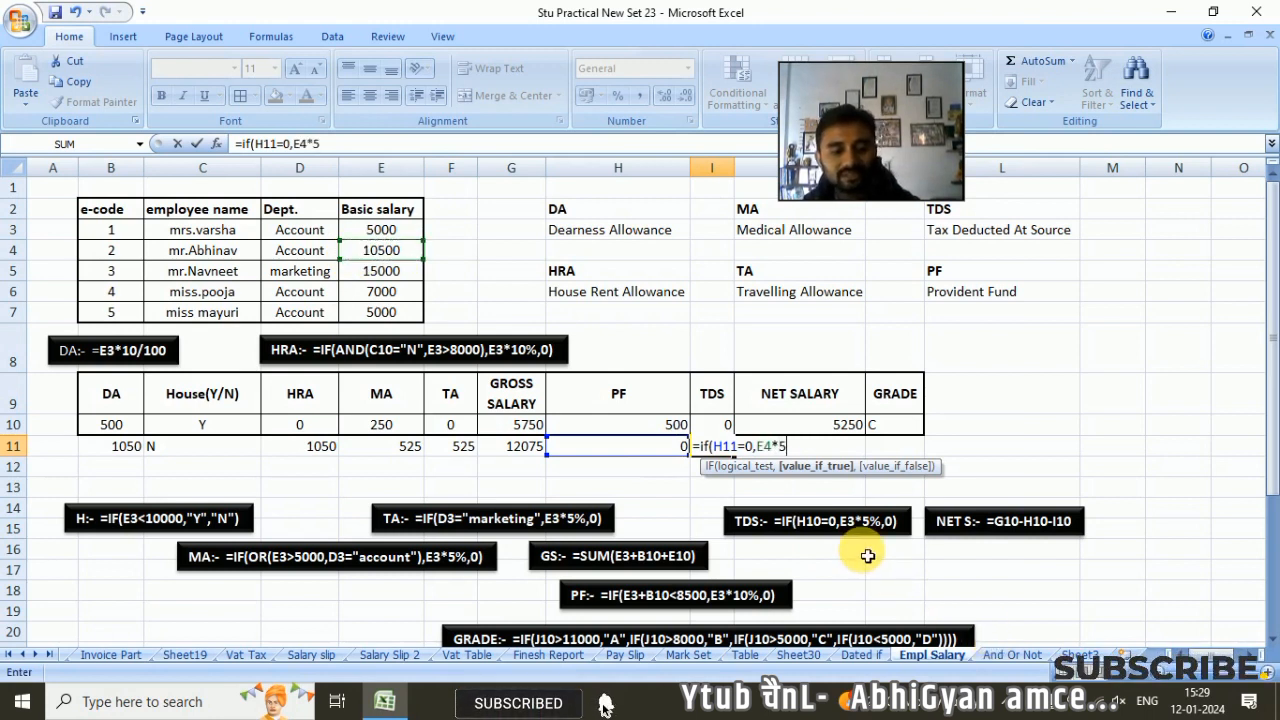
type("%")
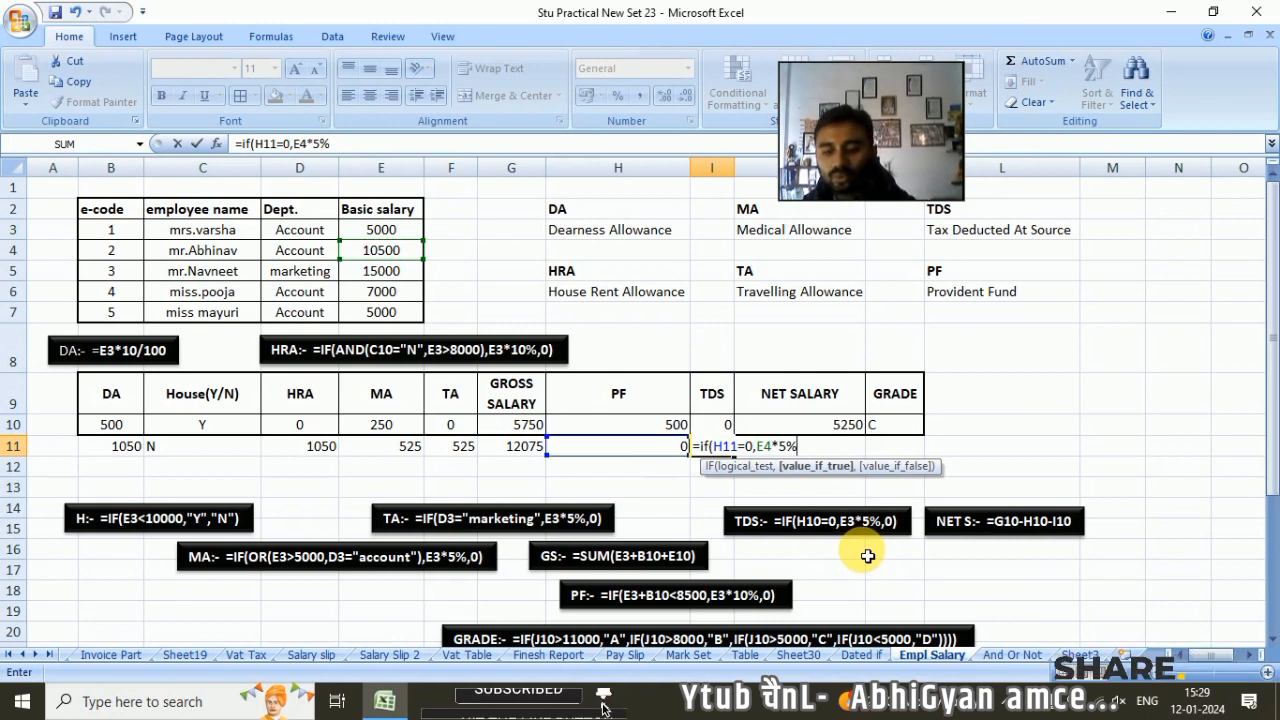
type(",0")
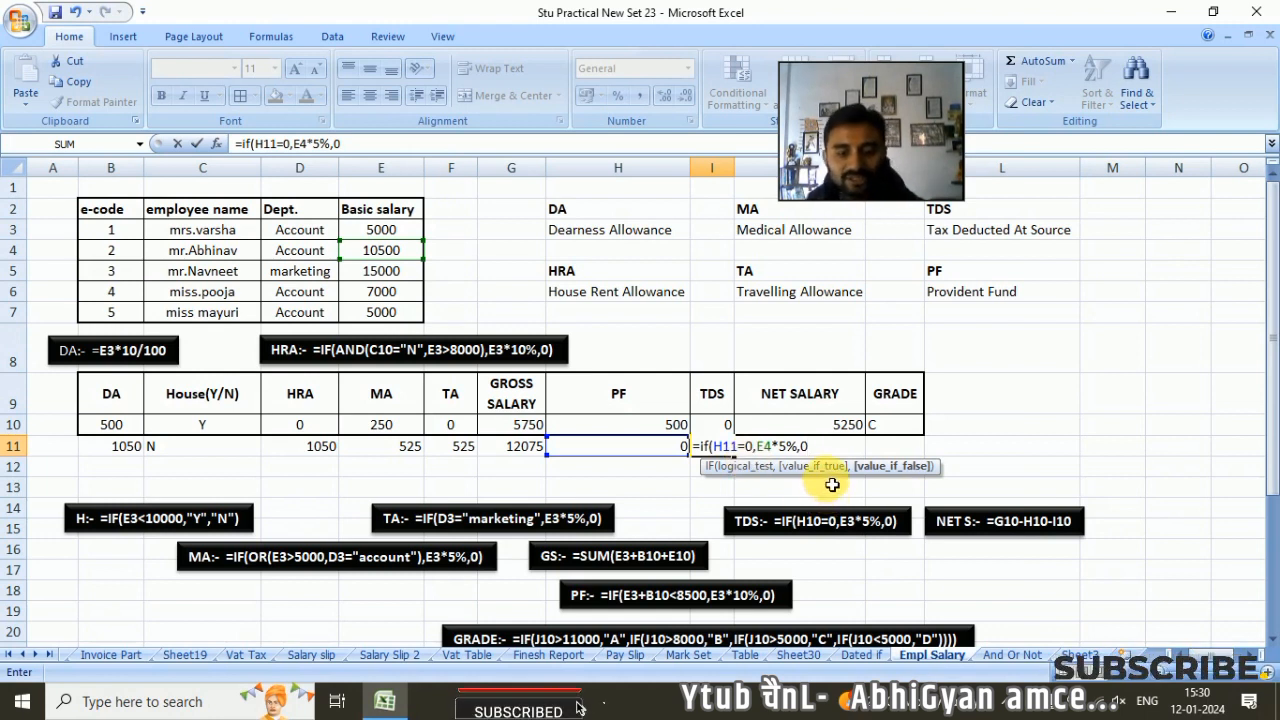
key("Return")
- Compare the TDS formula in I11 with the first employee's formula in I10 and the TDS formula note
left_click(719, 450)
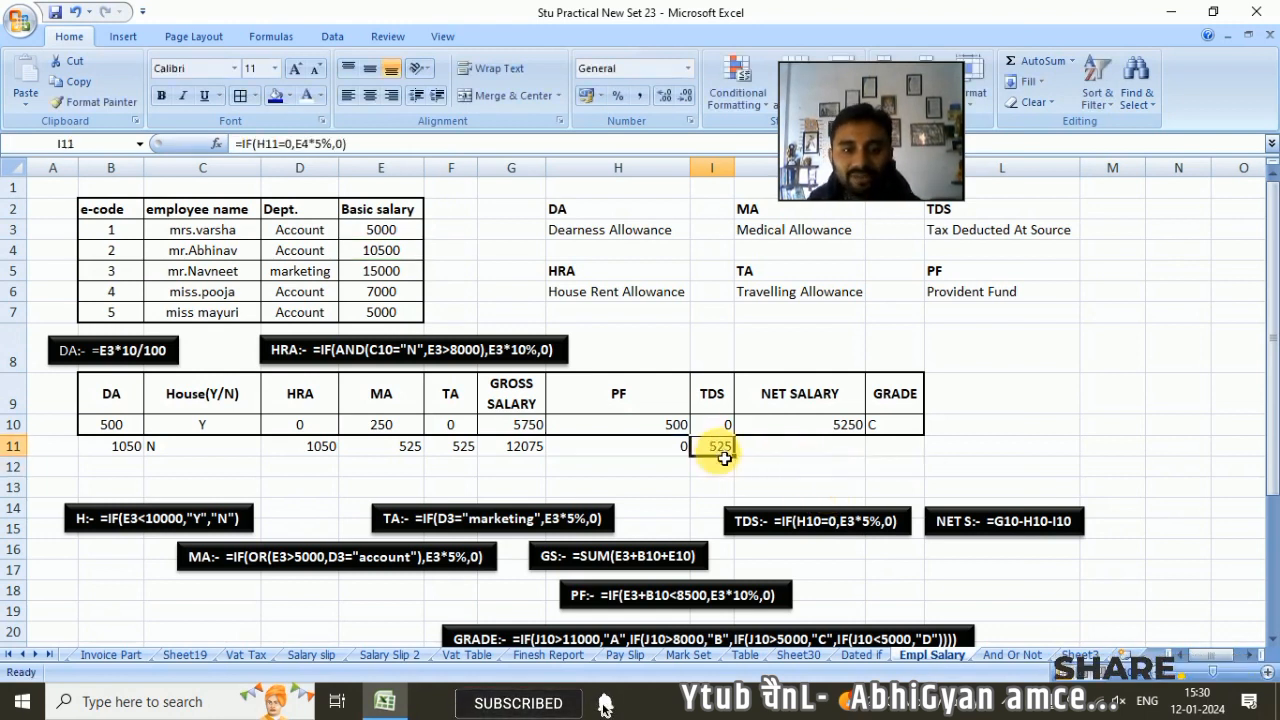
left_click(714, 428)
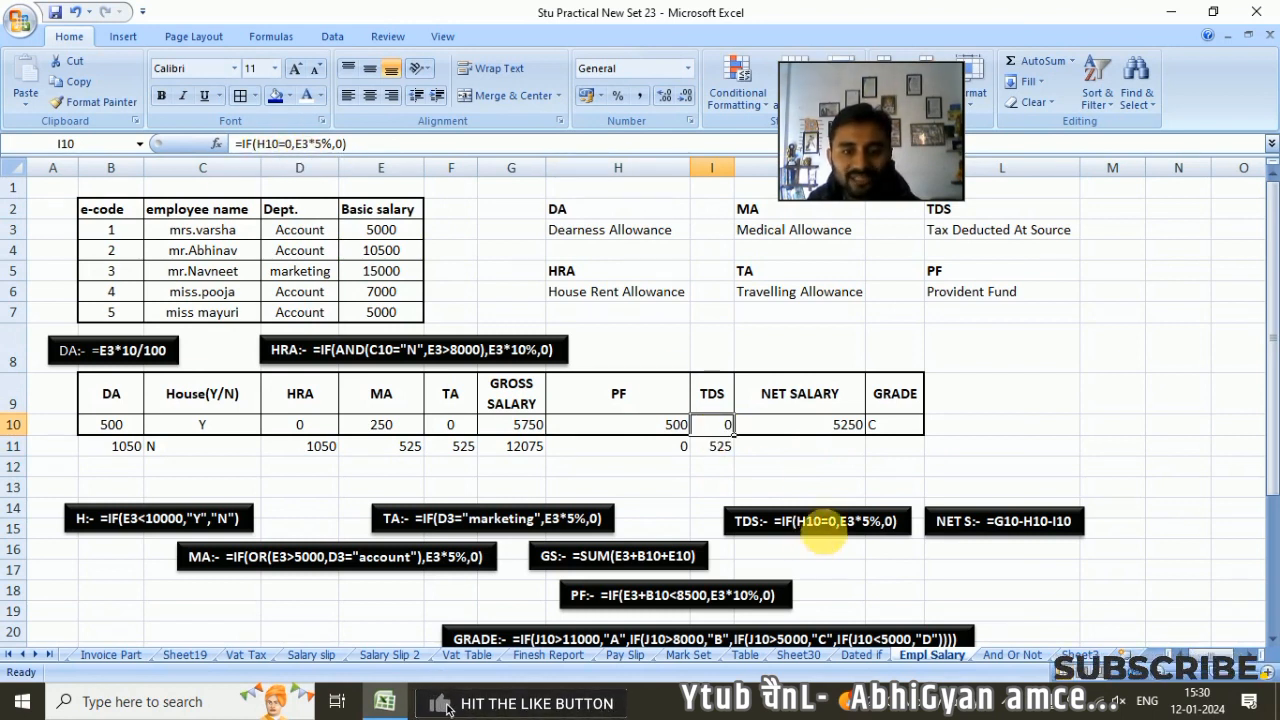
left_click(812, 528)
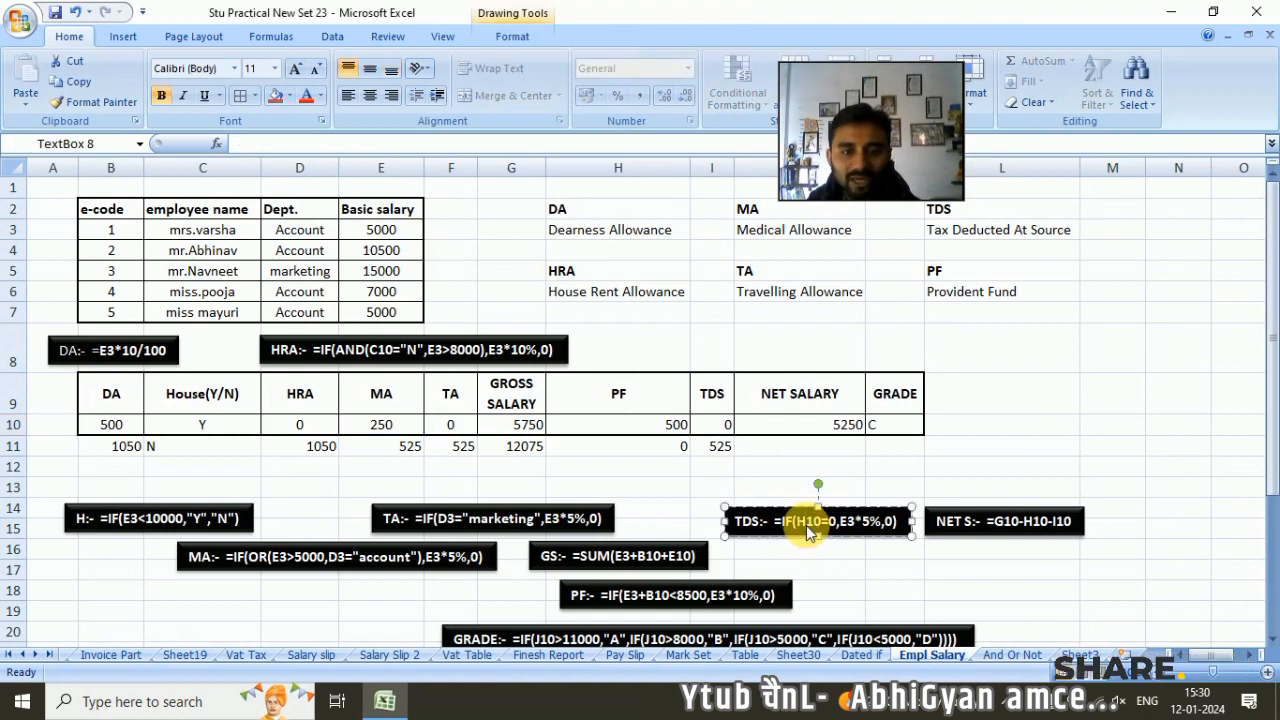
left_click(716, 428)
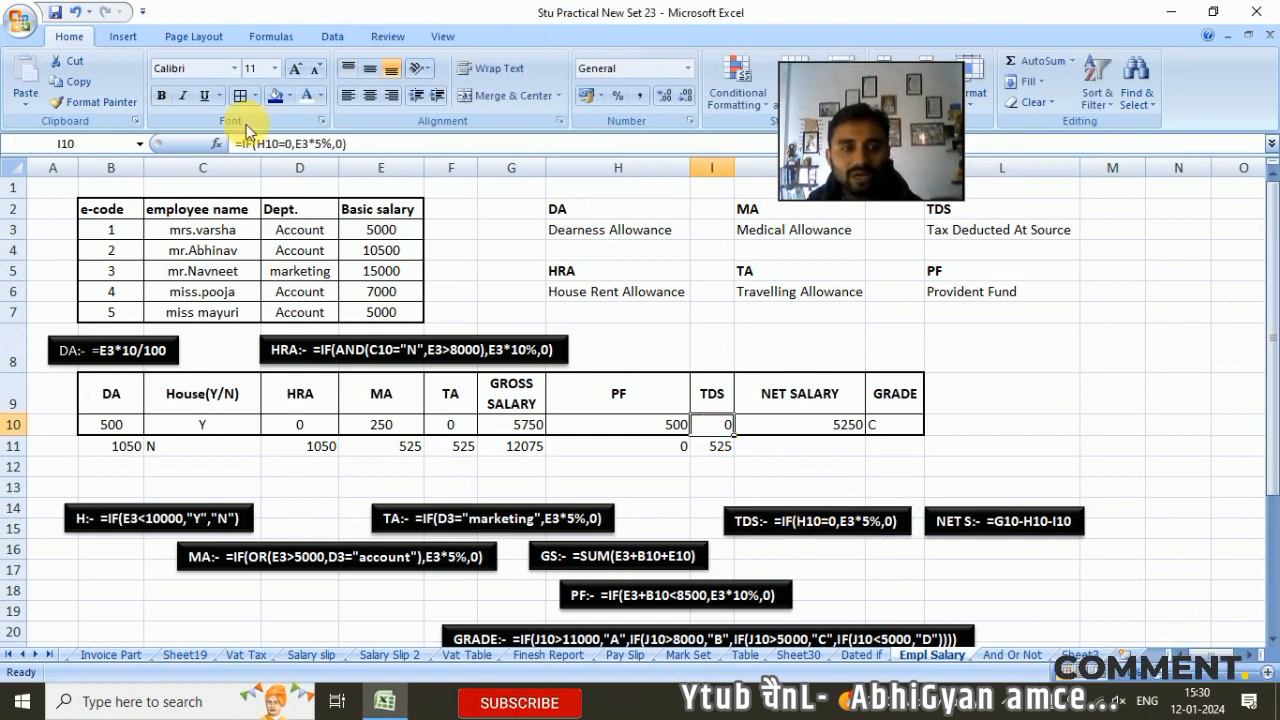
left_click(273, 146)
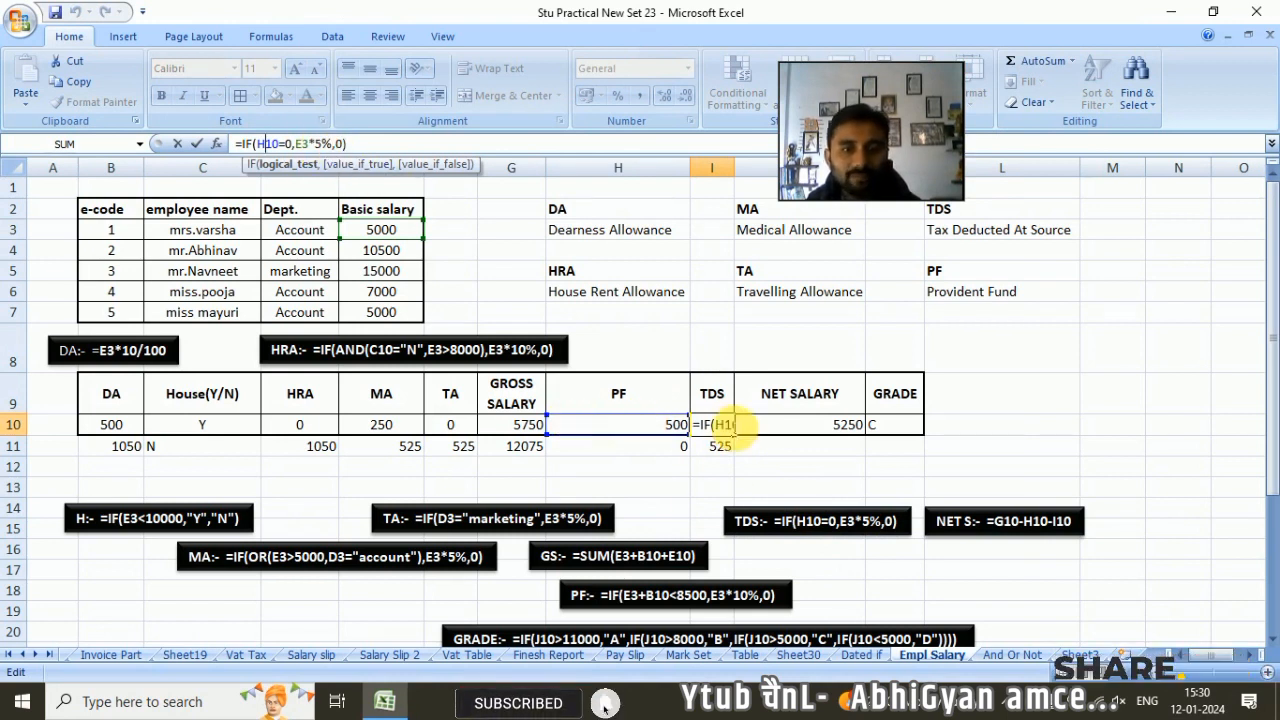
left_click(714, 448)
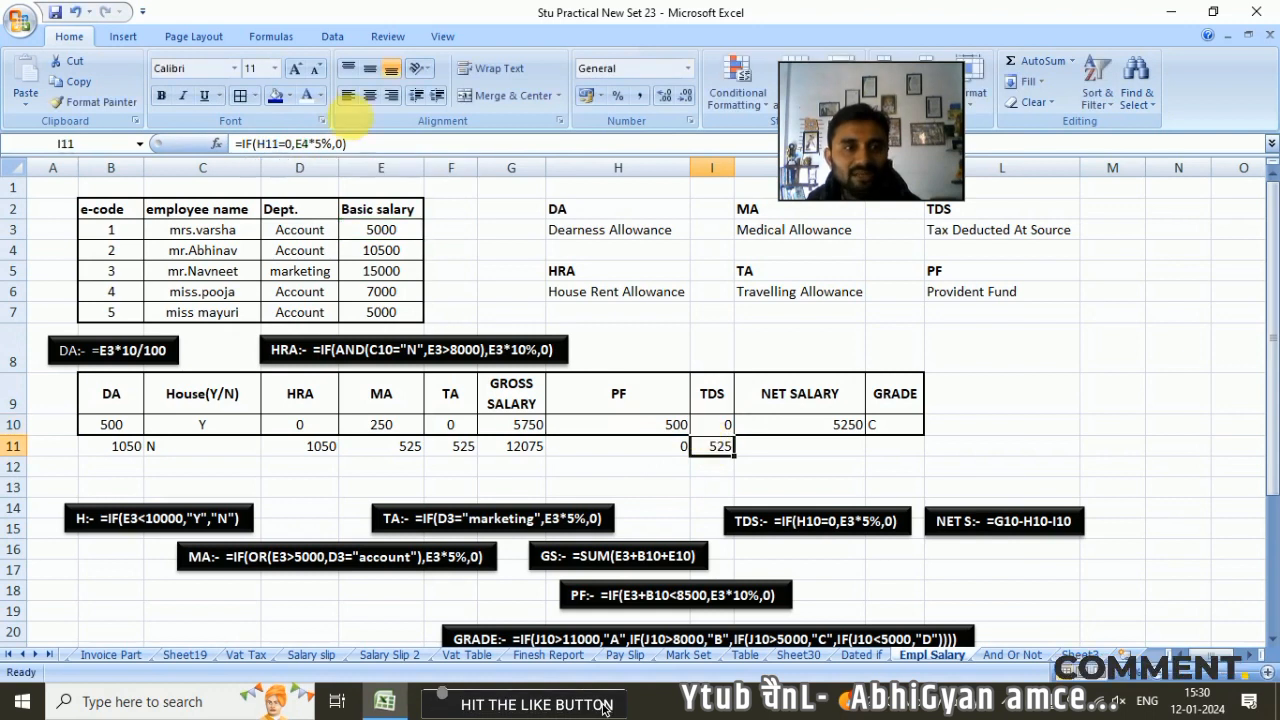
- Calculate the second employee's net salary in J11 with =G11-H11-I11, following the first employee's formula in J10
left_click(779, 455)
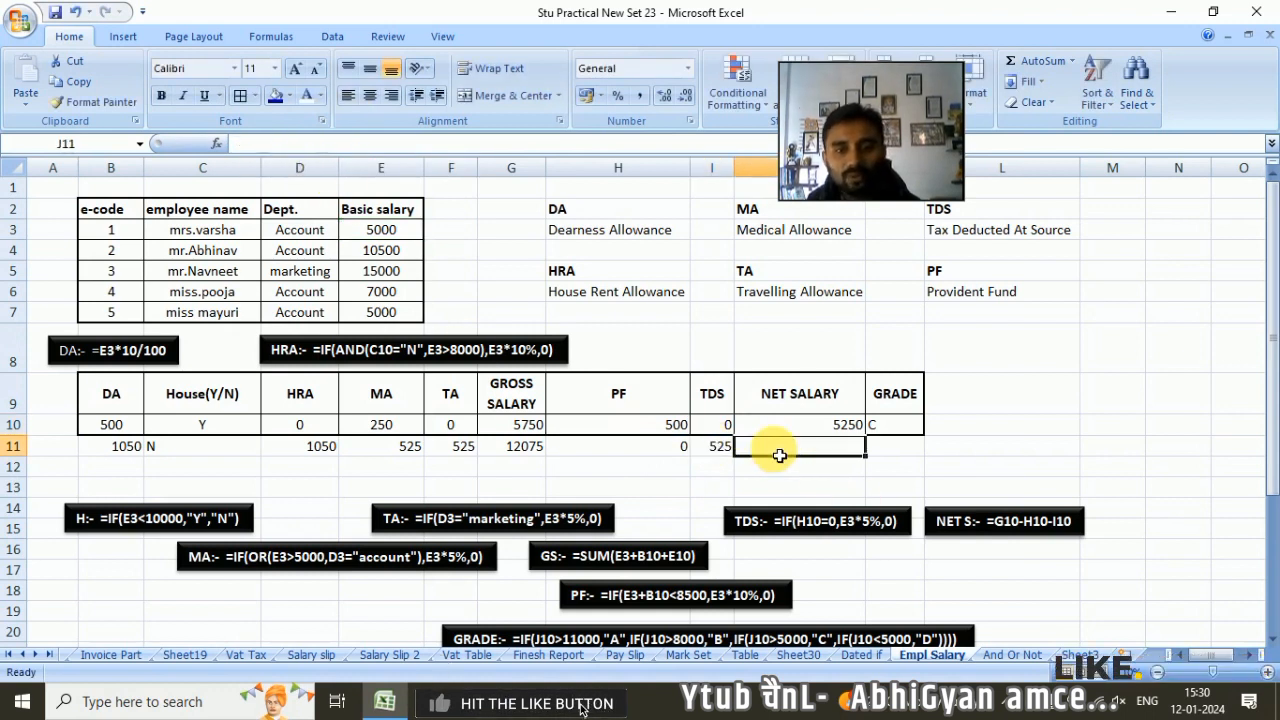
left_click(779, 425)
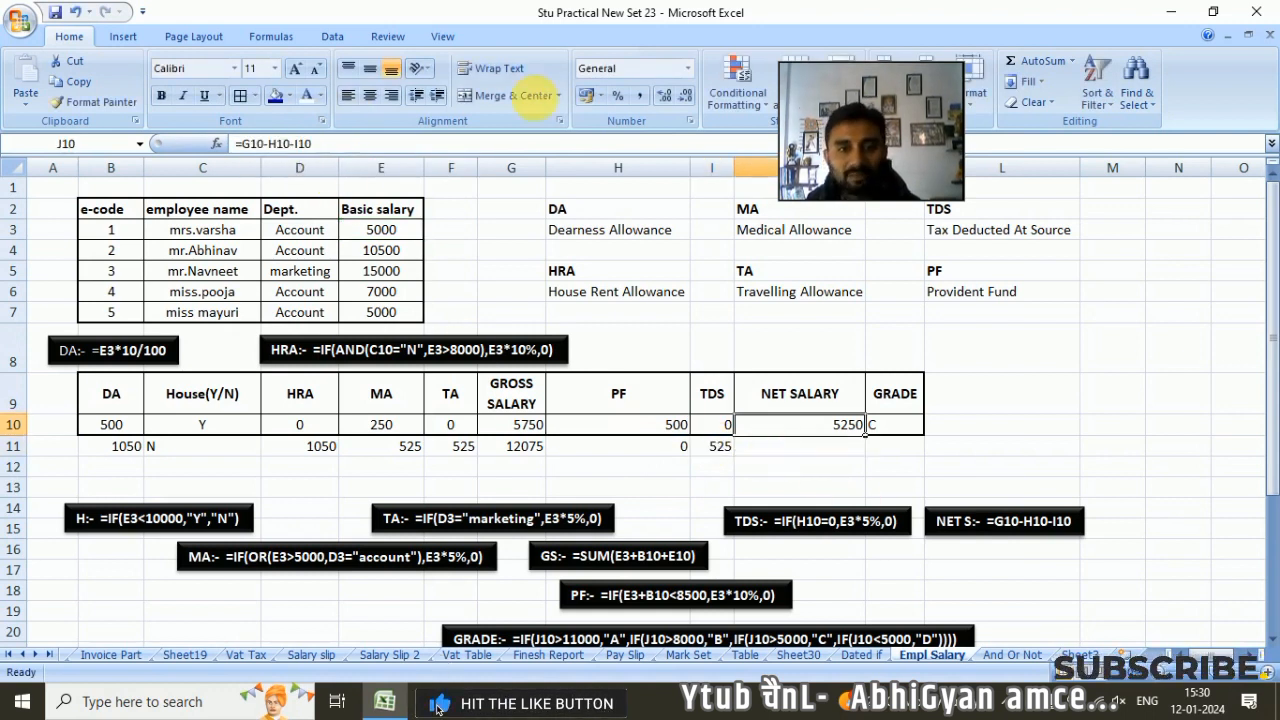
left_click(270, 144)
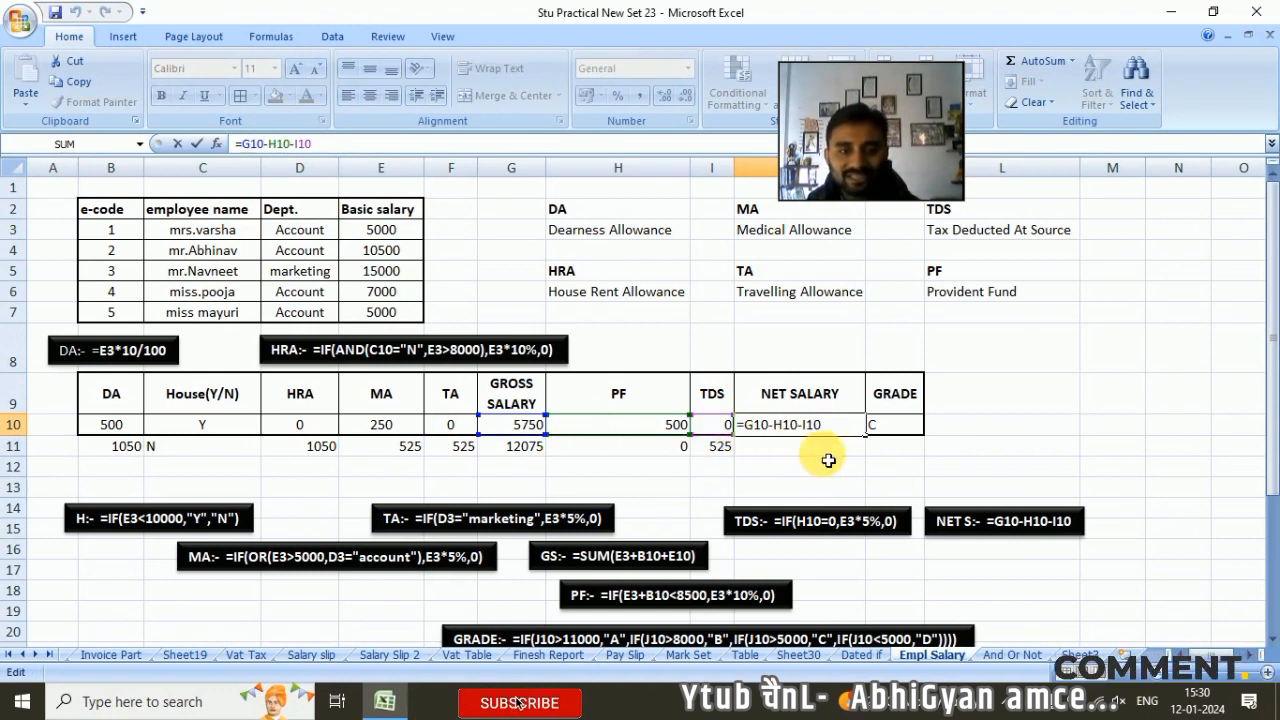
key("Return")
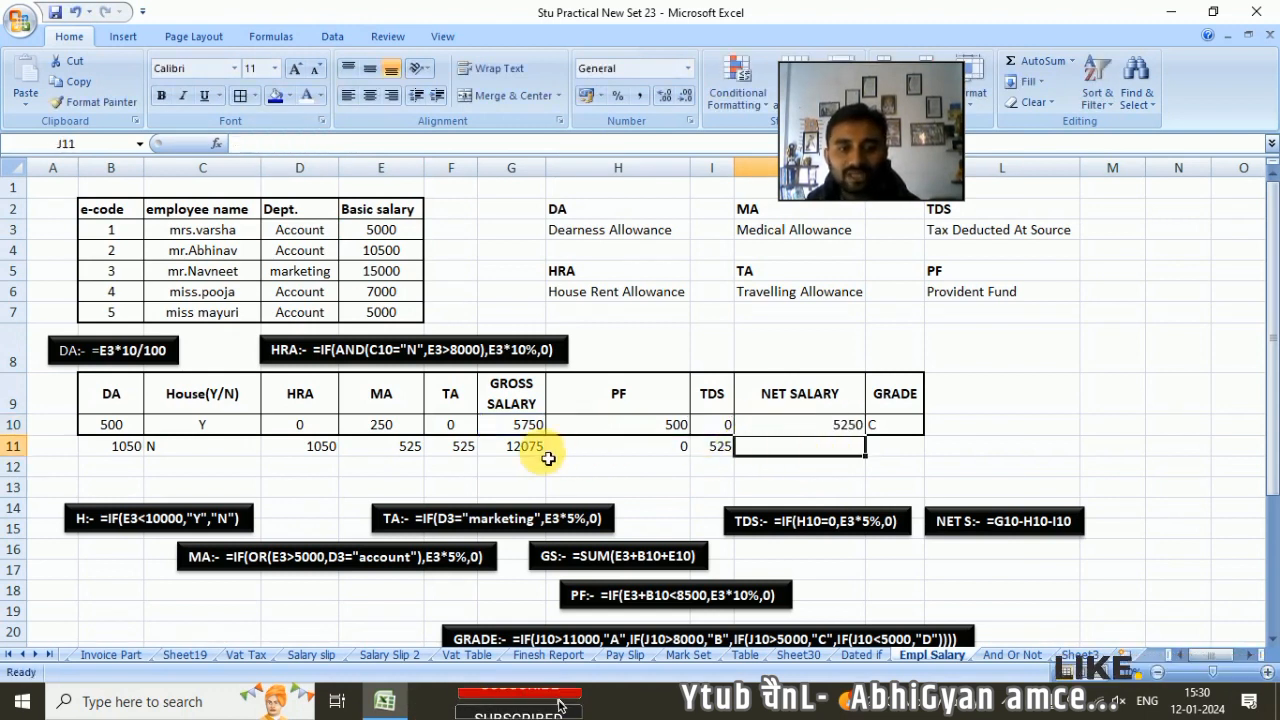
type("=")
left_click(540, 452)
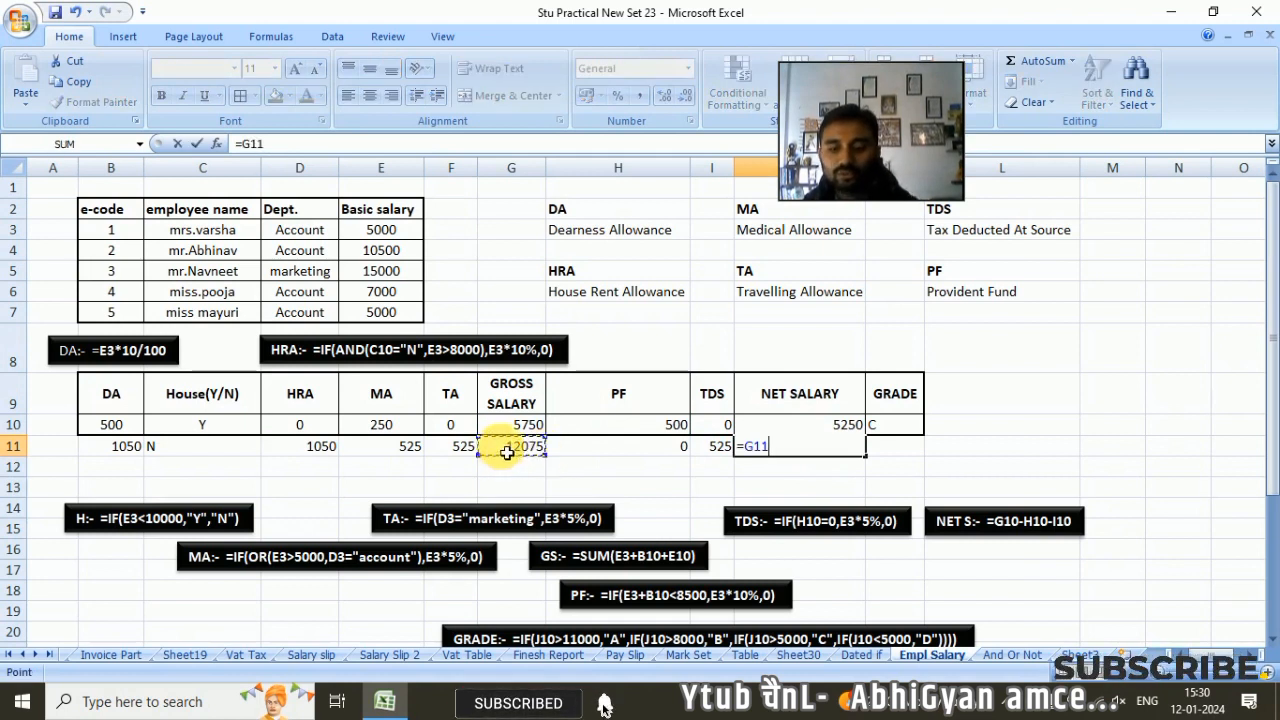
type("-")
left_click(660, 450)
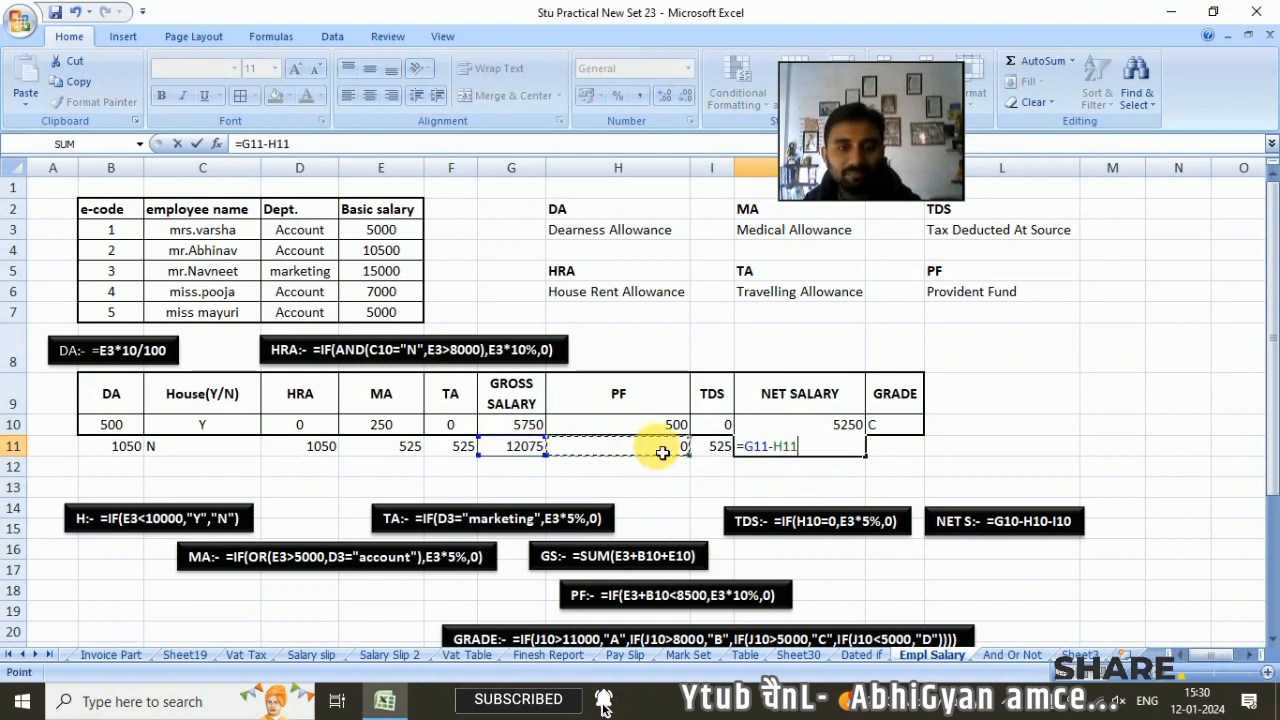
type("-")
left_click(720, 448)
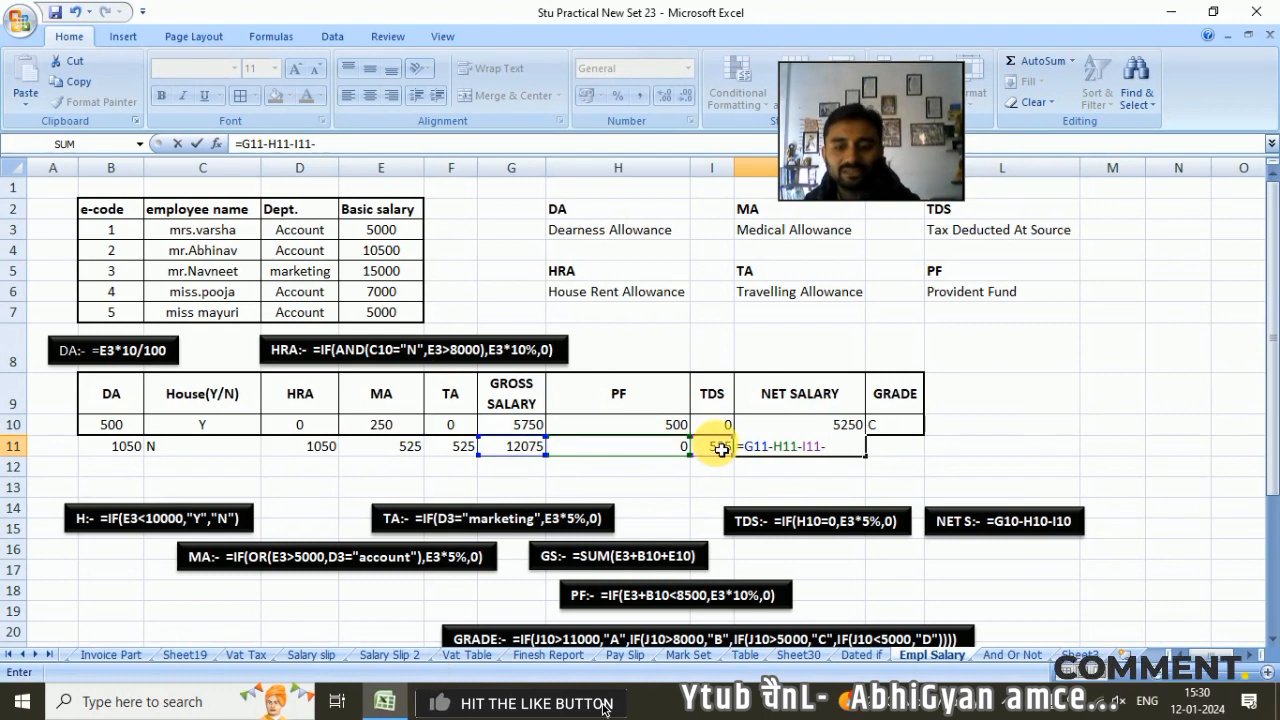
key("Return")
- Start the second employee's grade formula in K11 with an IF that returns "A" when net salary J11 is above 11000
left_click(890, 455)
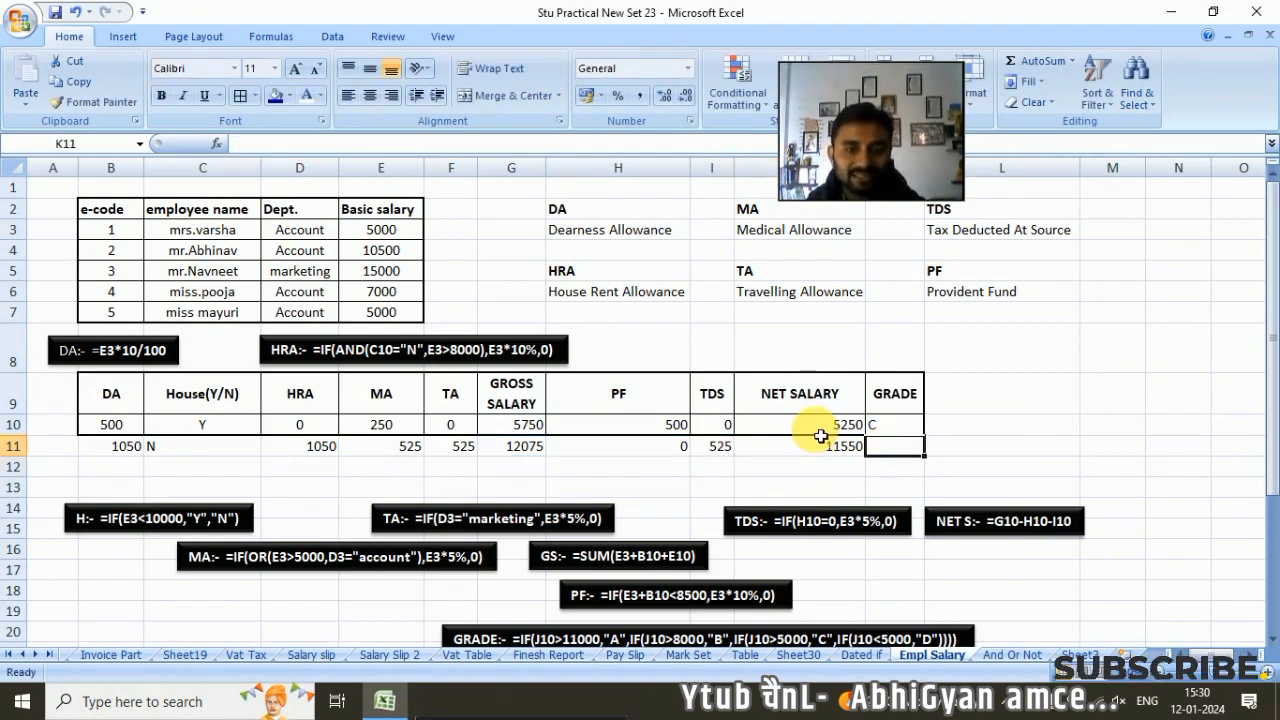
scroll(855, 430, "down", 1)
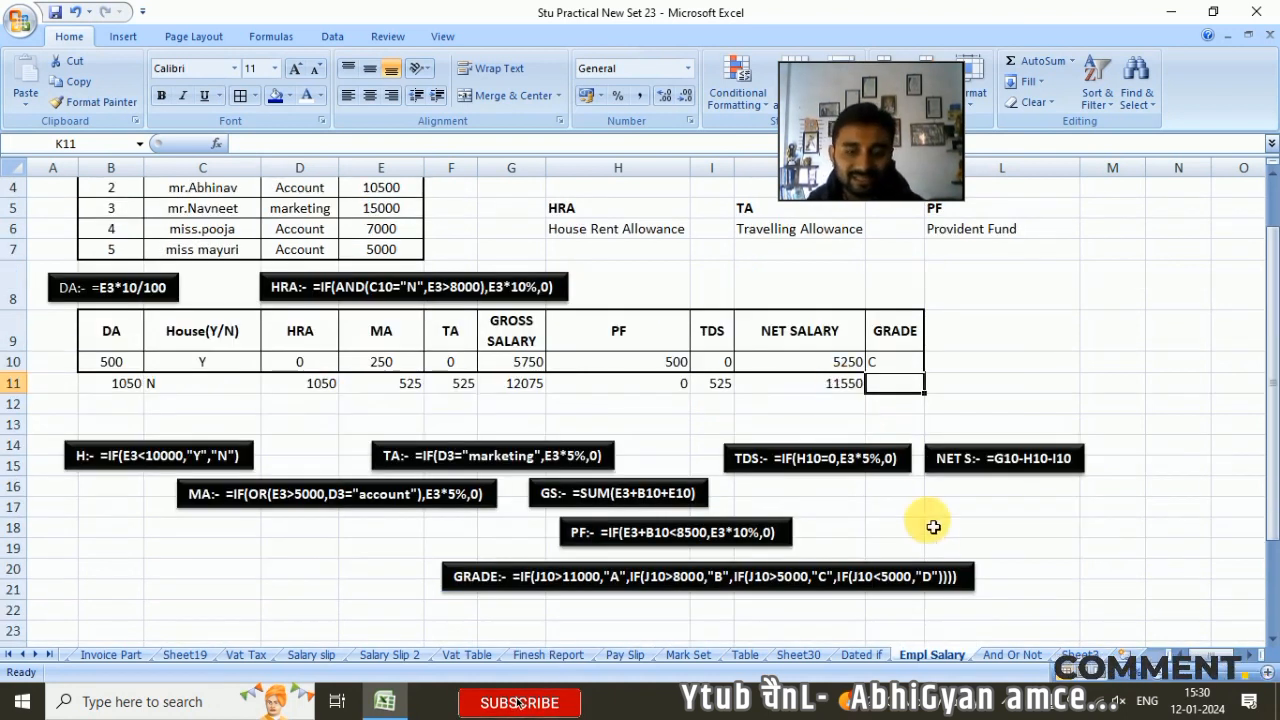
type("=")
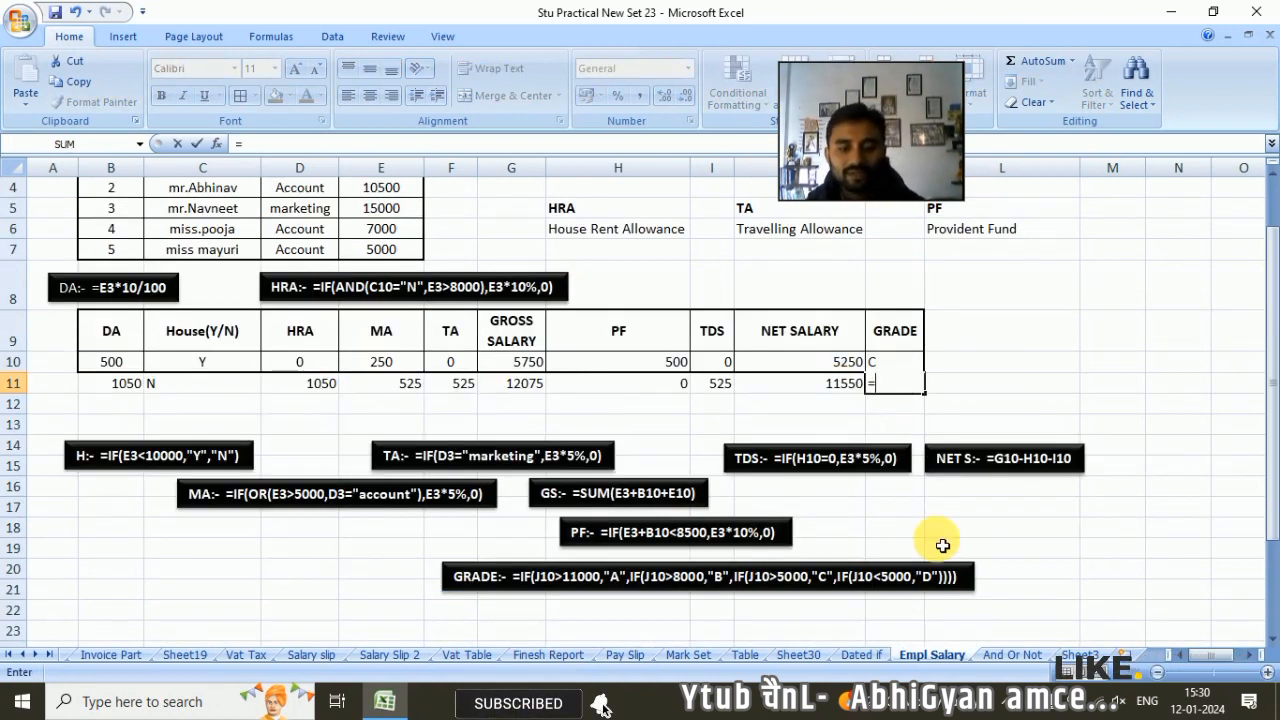
type("if(")
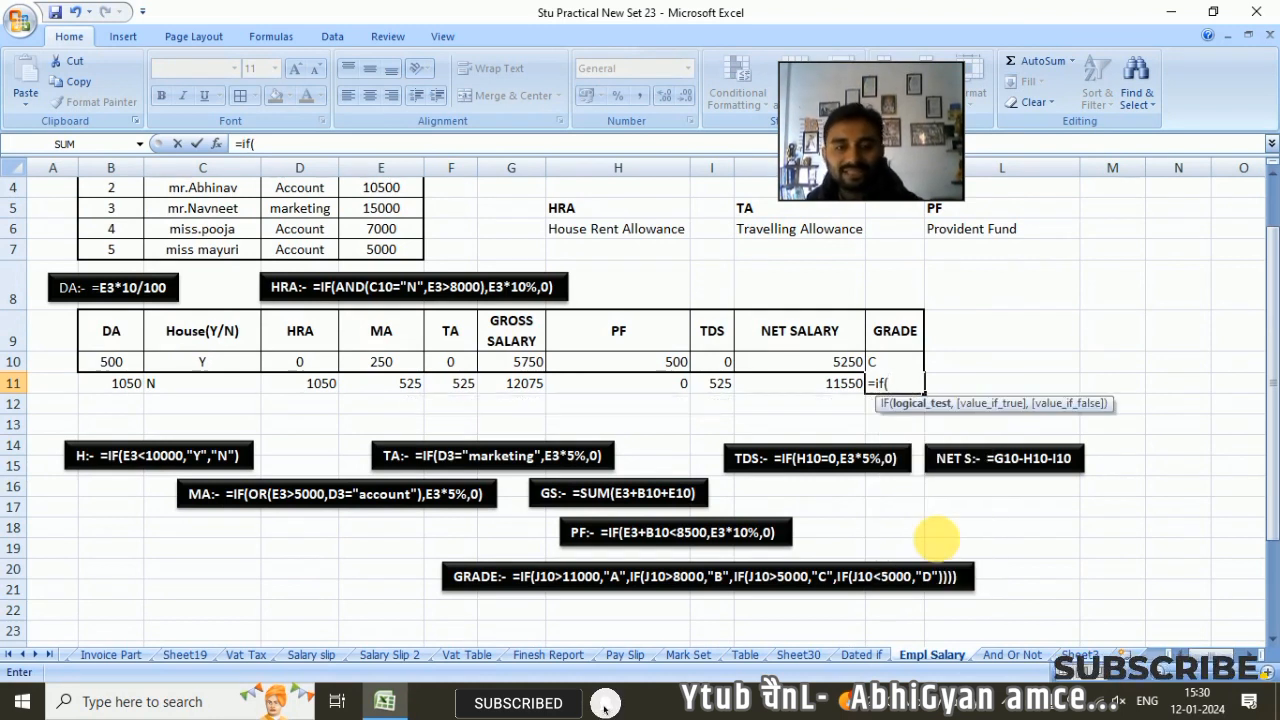
scroll(935, 540, "up", 1)
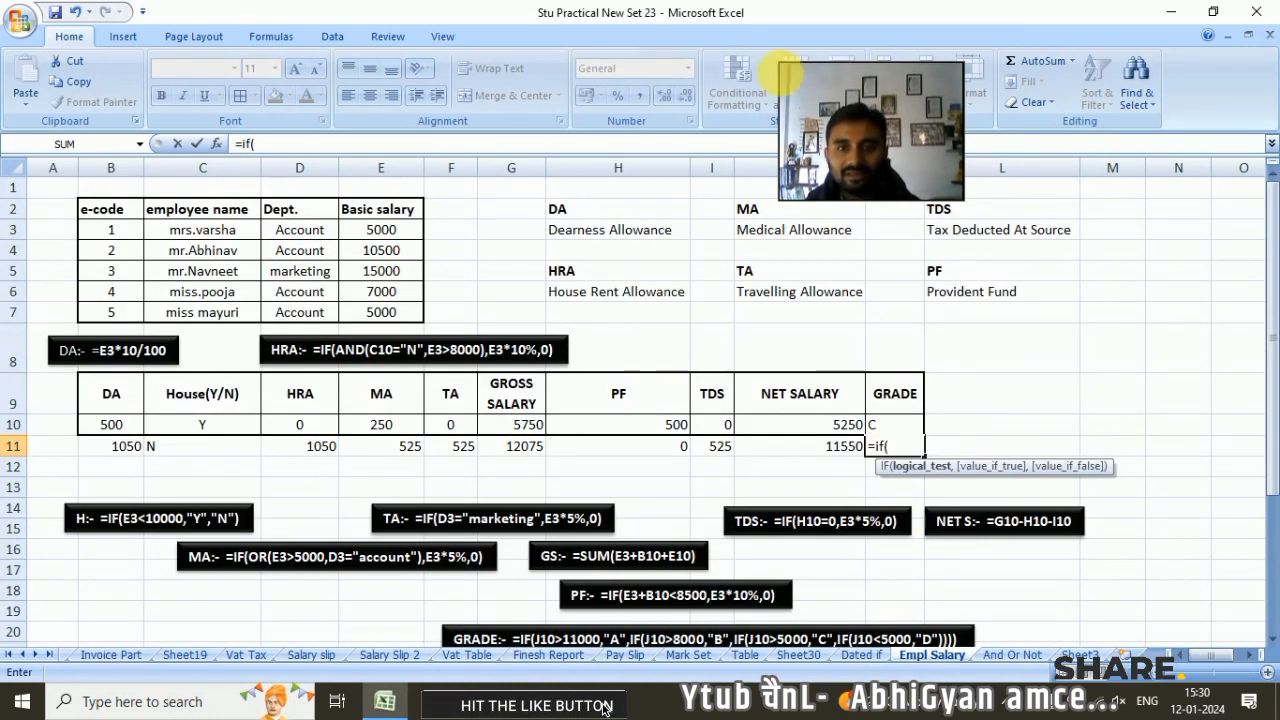
scroll(780, 400, "down", 2)
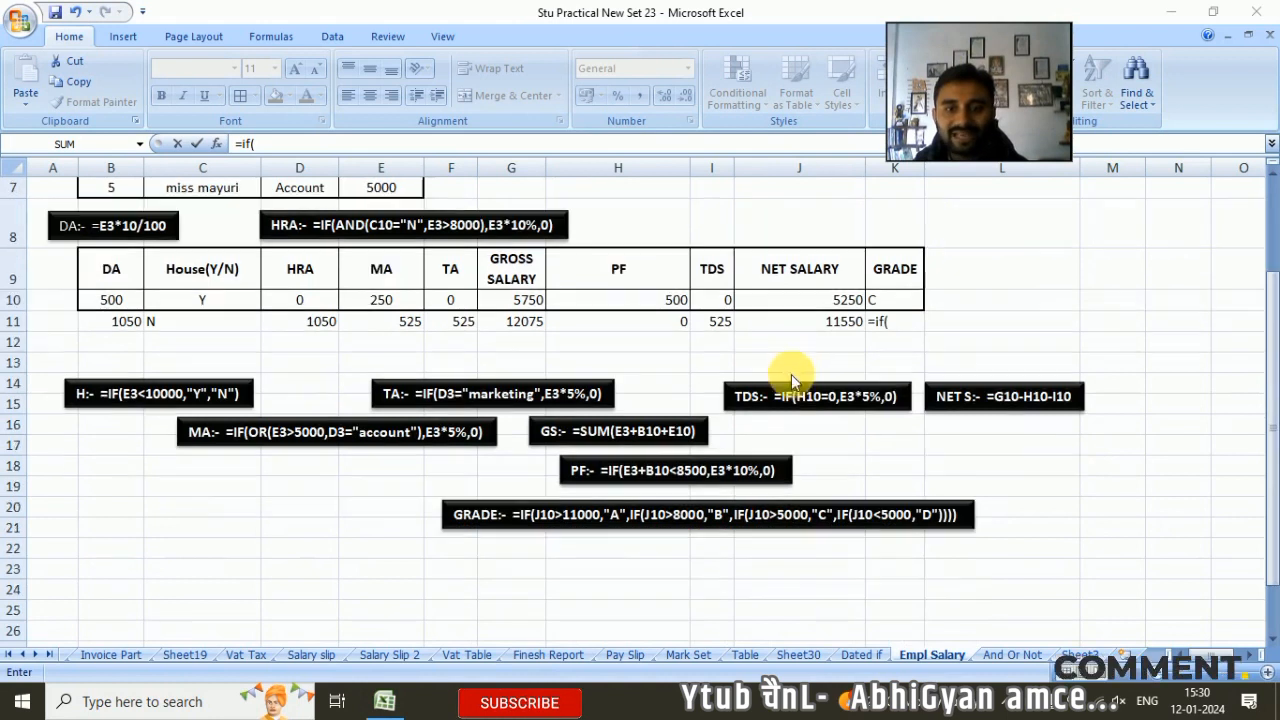
left_click(815, 323)
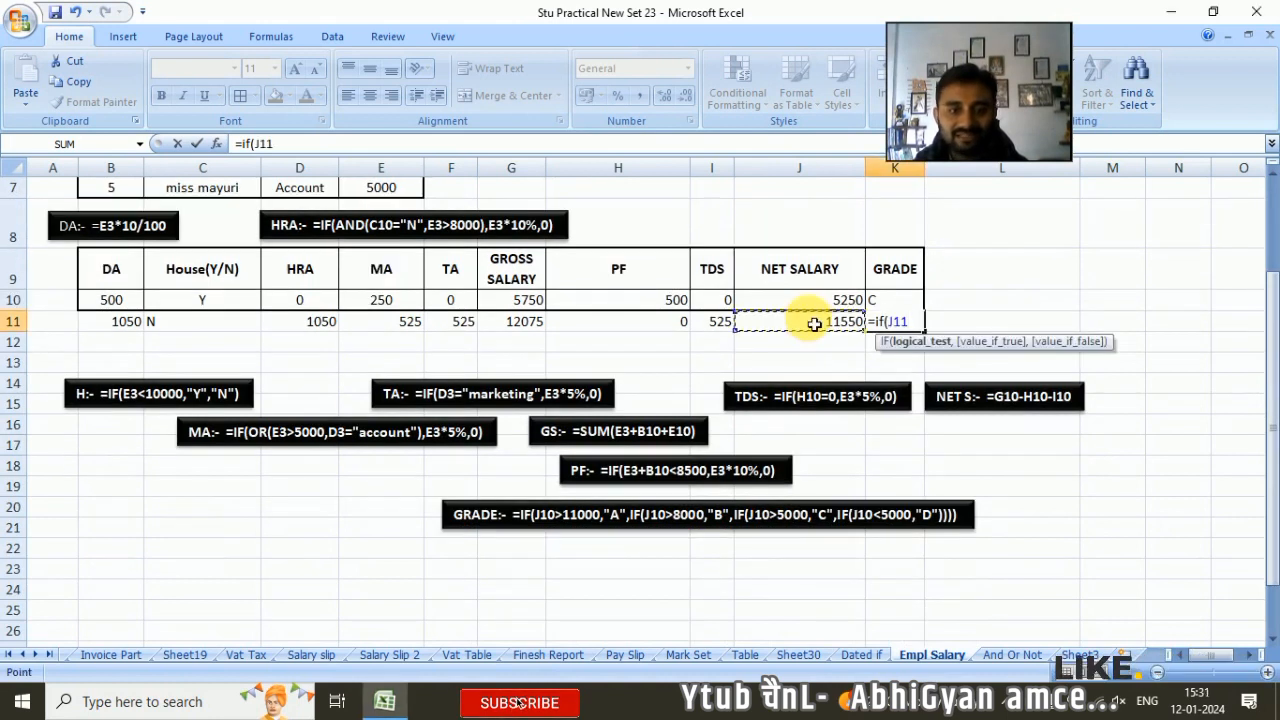
type(">")
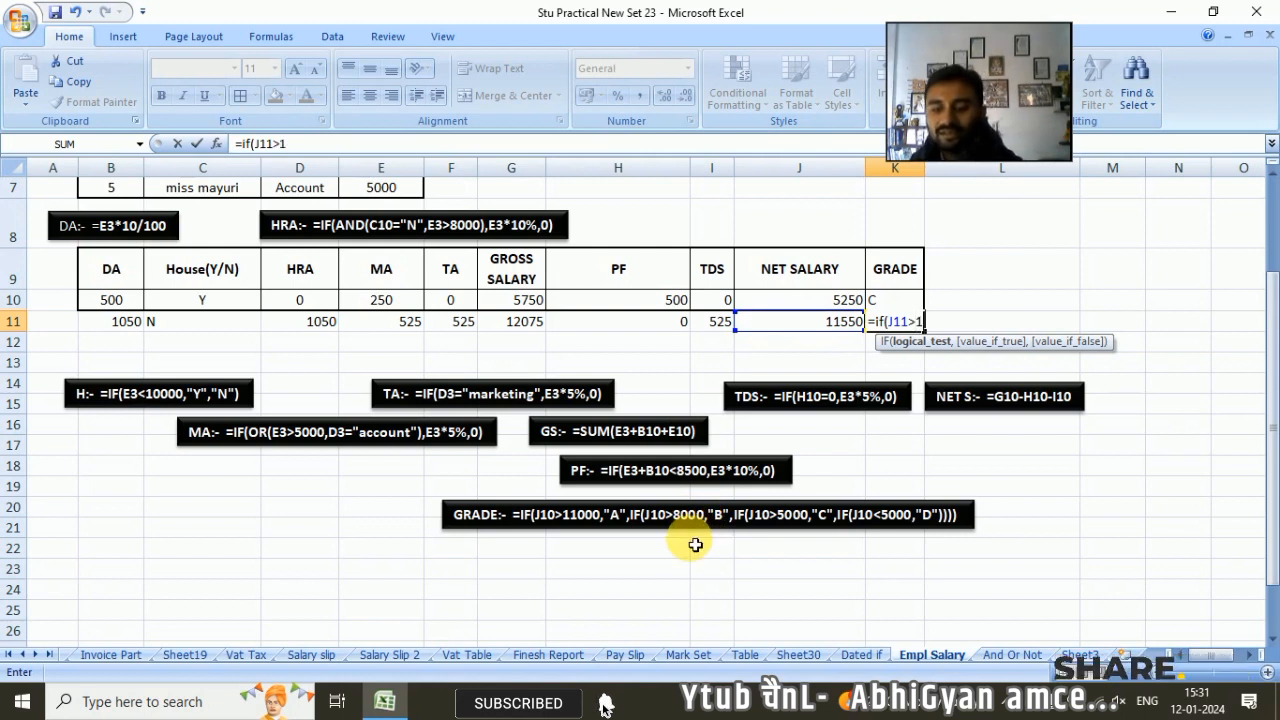
type("11000")
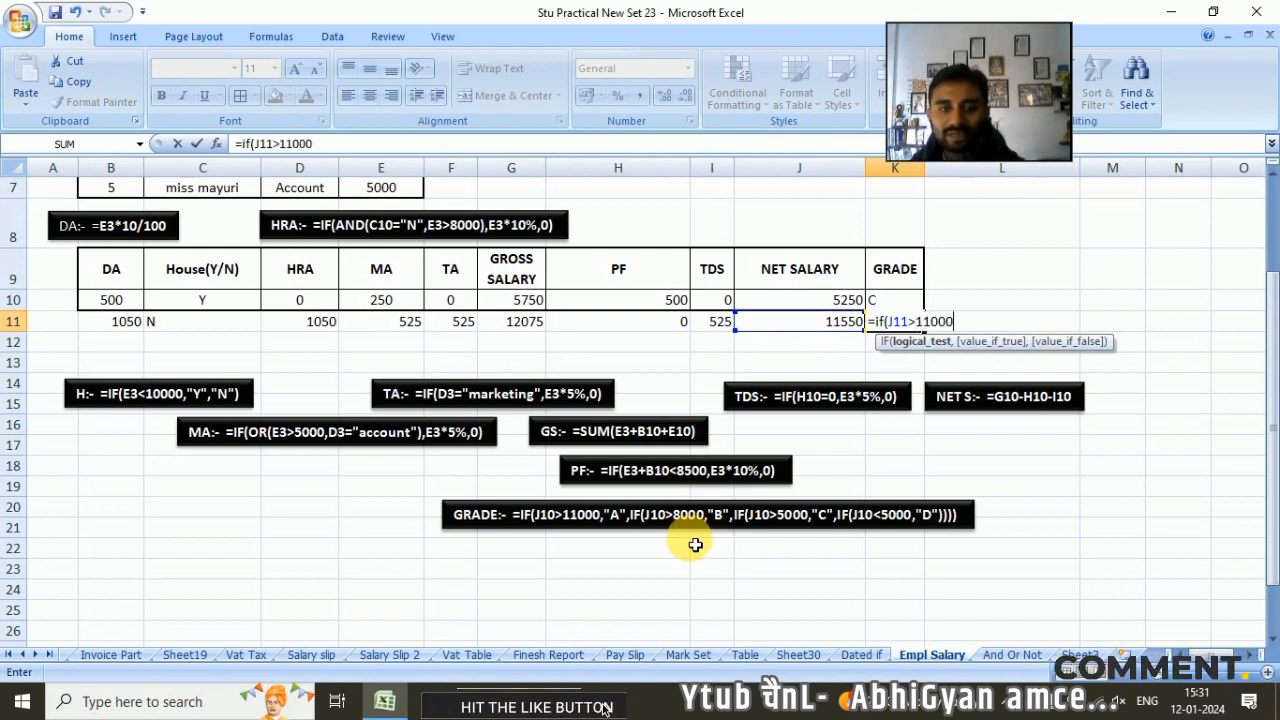
type(",")
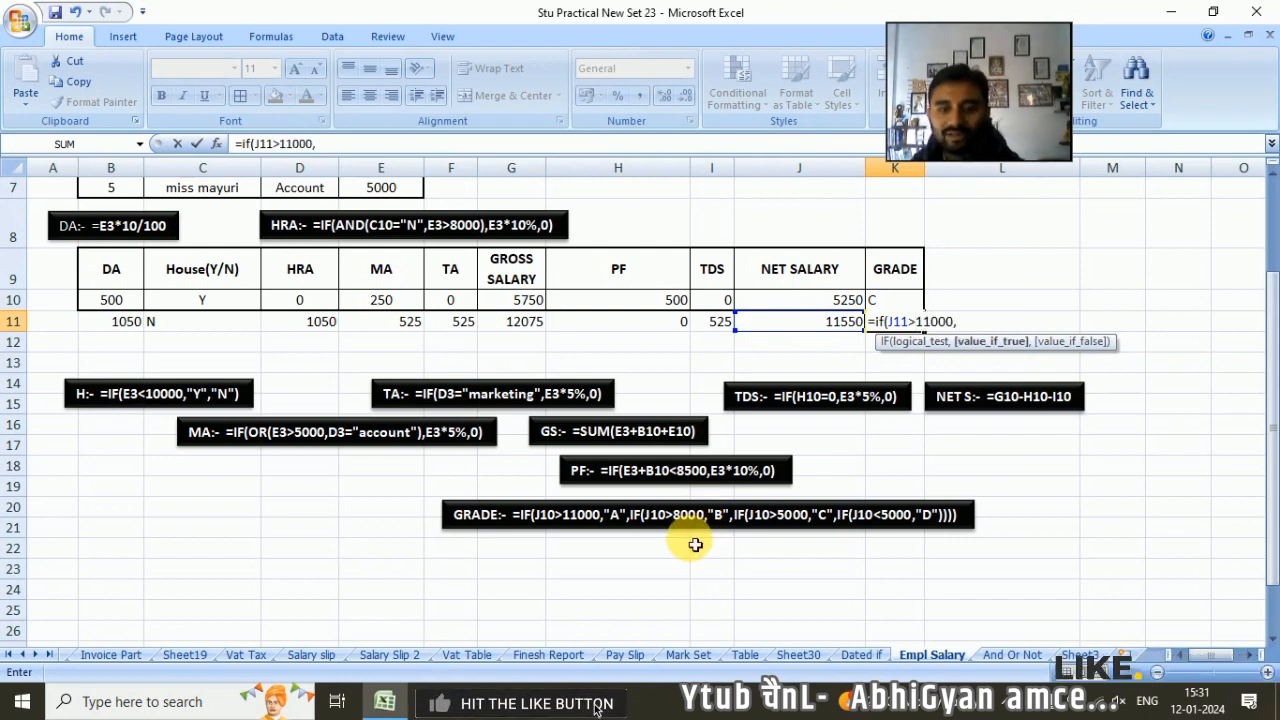
type("\"A\"")
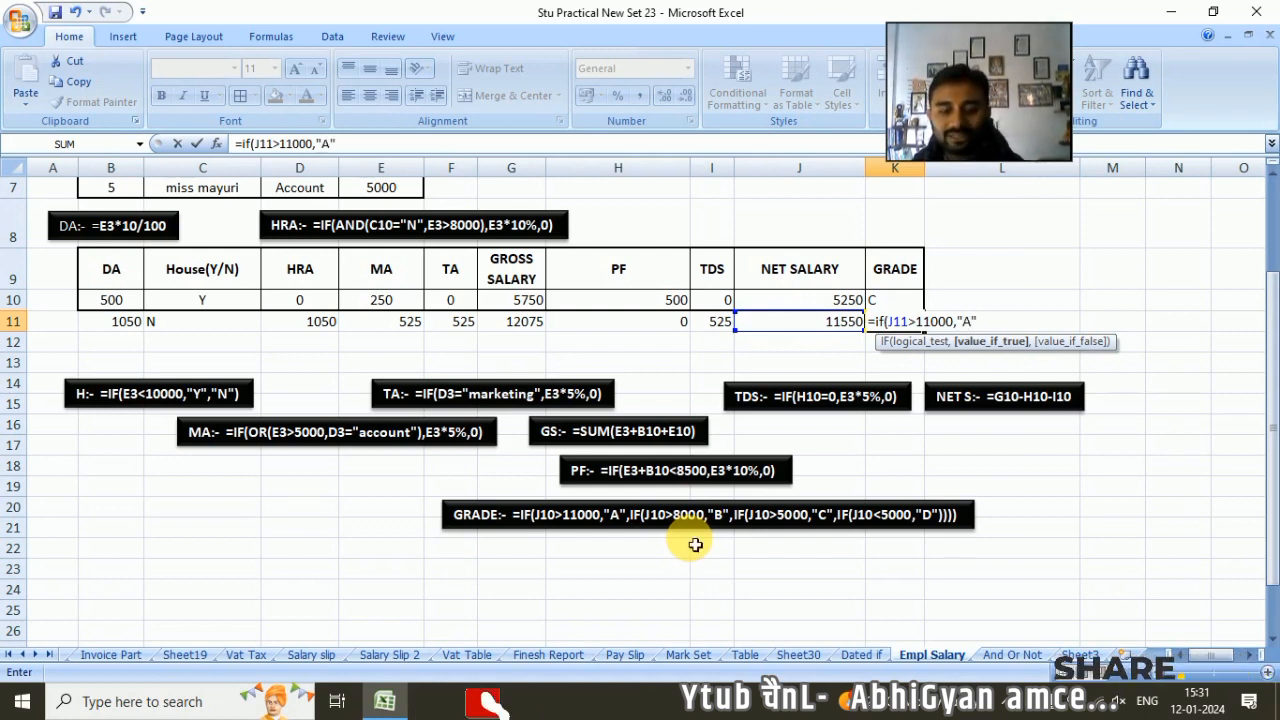
- Nest a second IF in the K11 grade formula that returns "B" when J11 is above 8500
type(",")
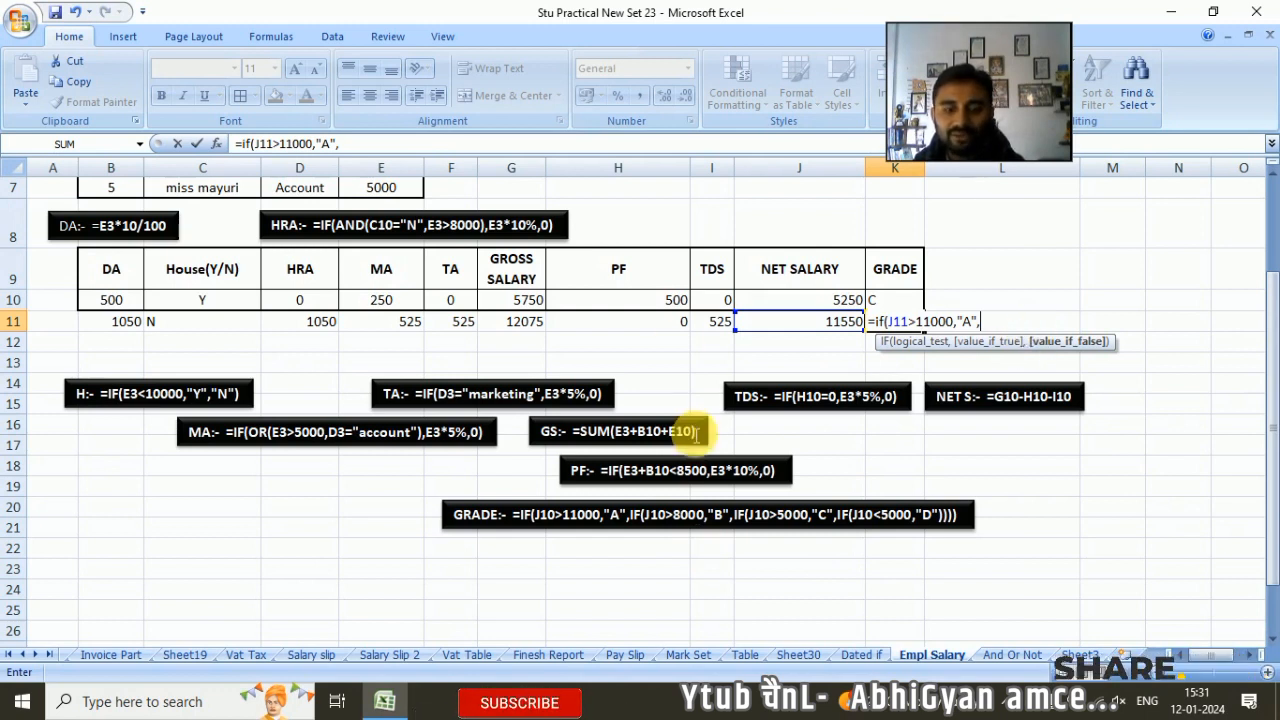
type("IF")
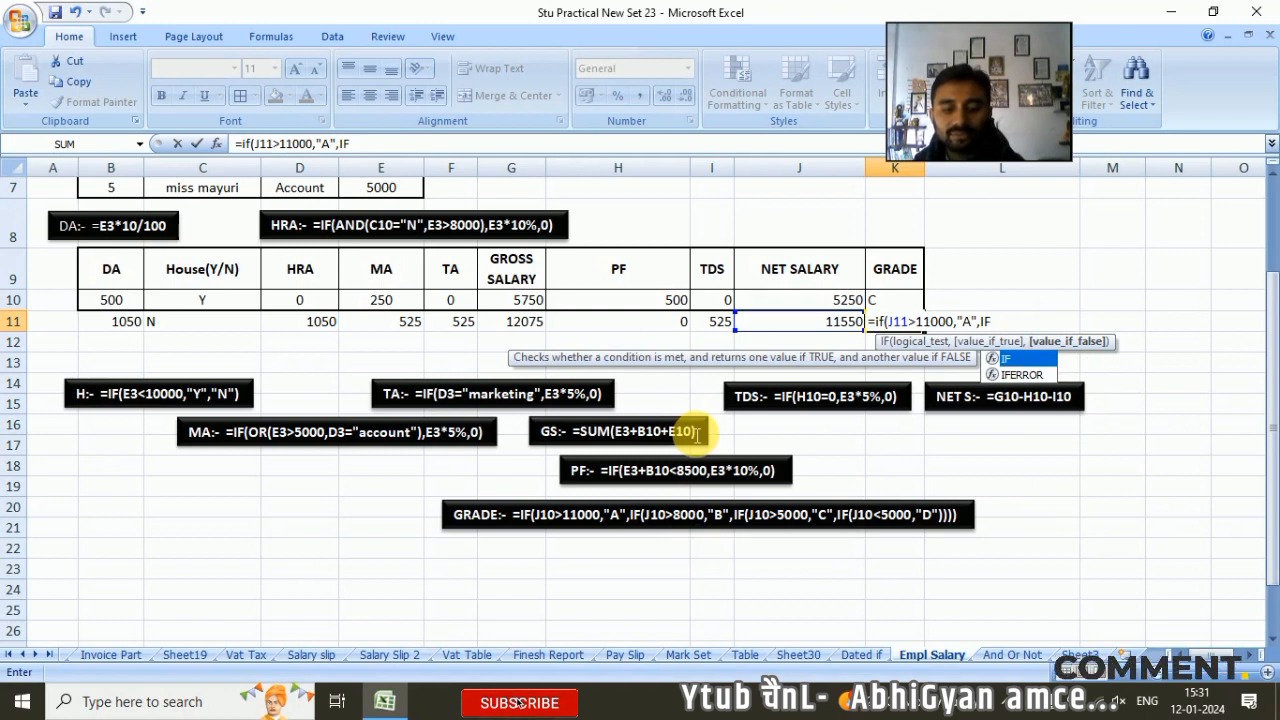
type("(")
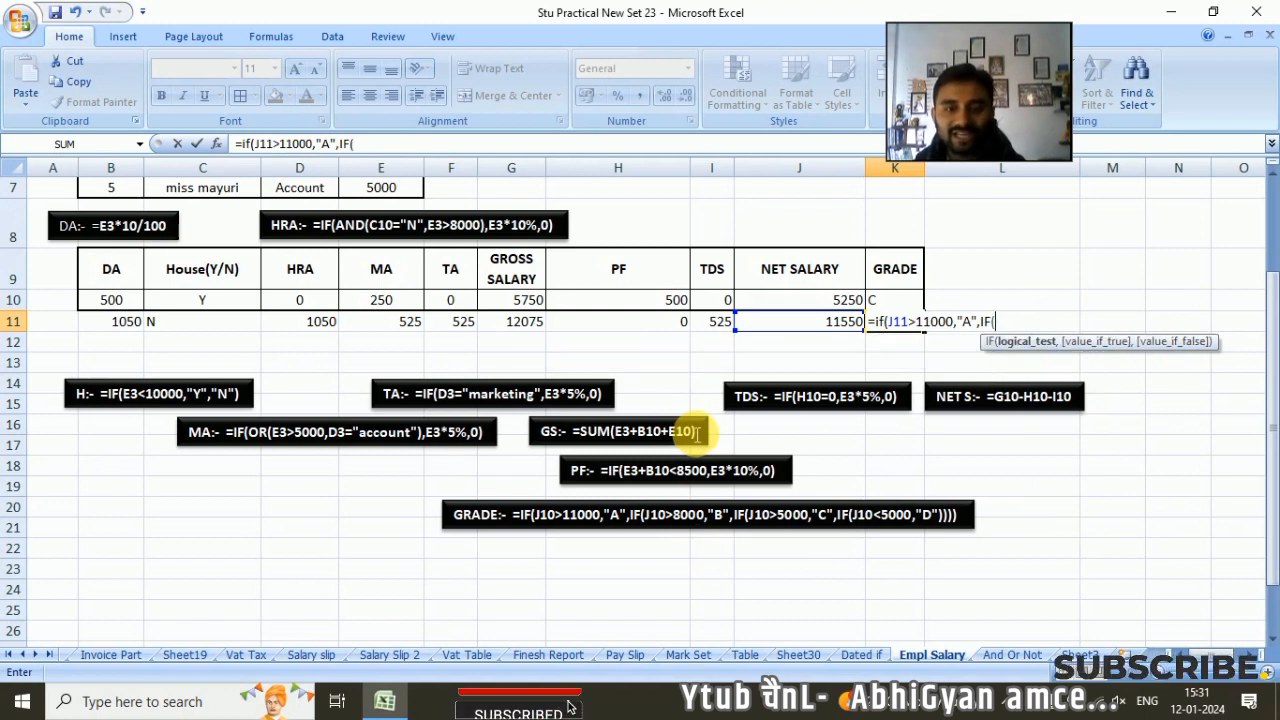
left_click(830, 328)
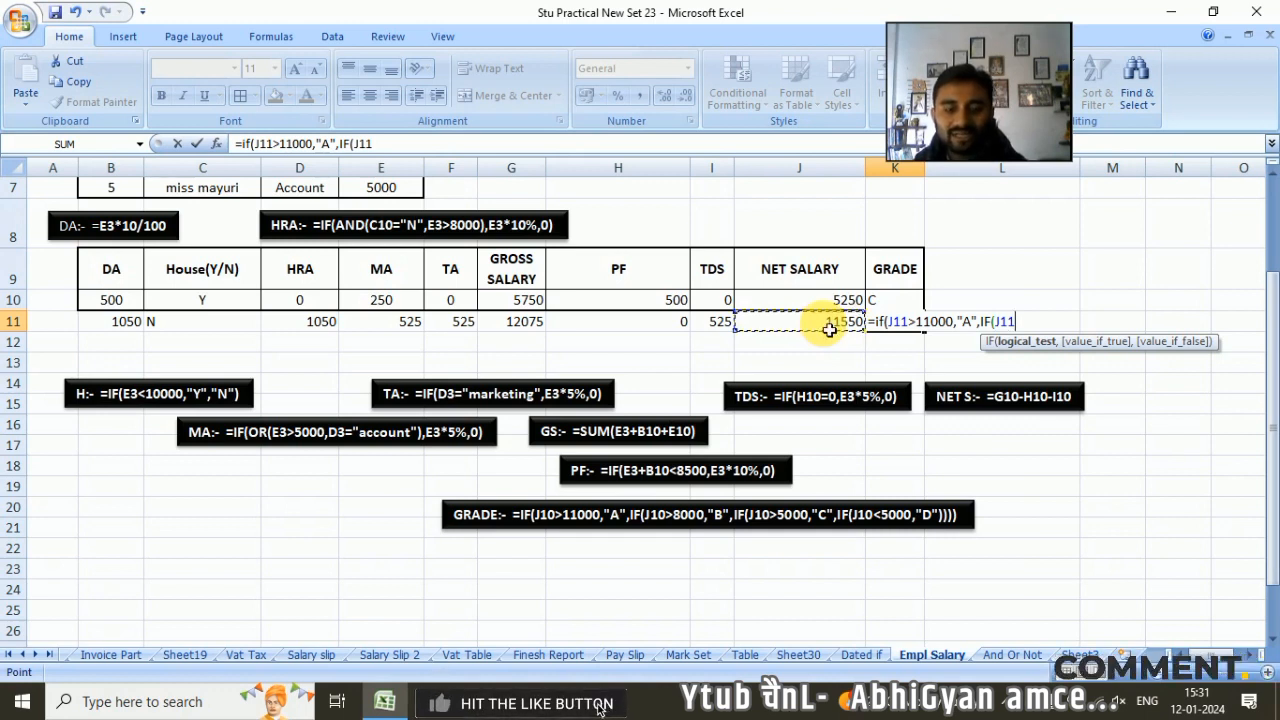
type(">85")
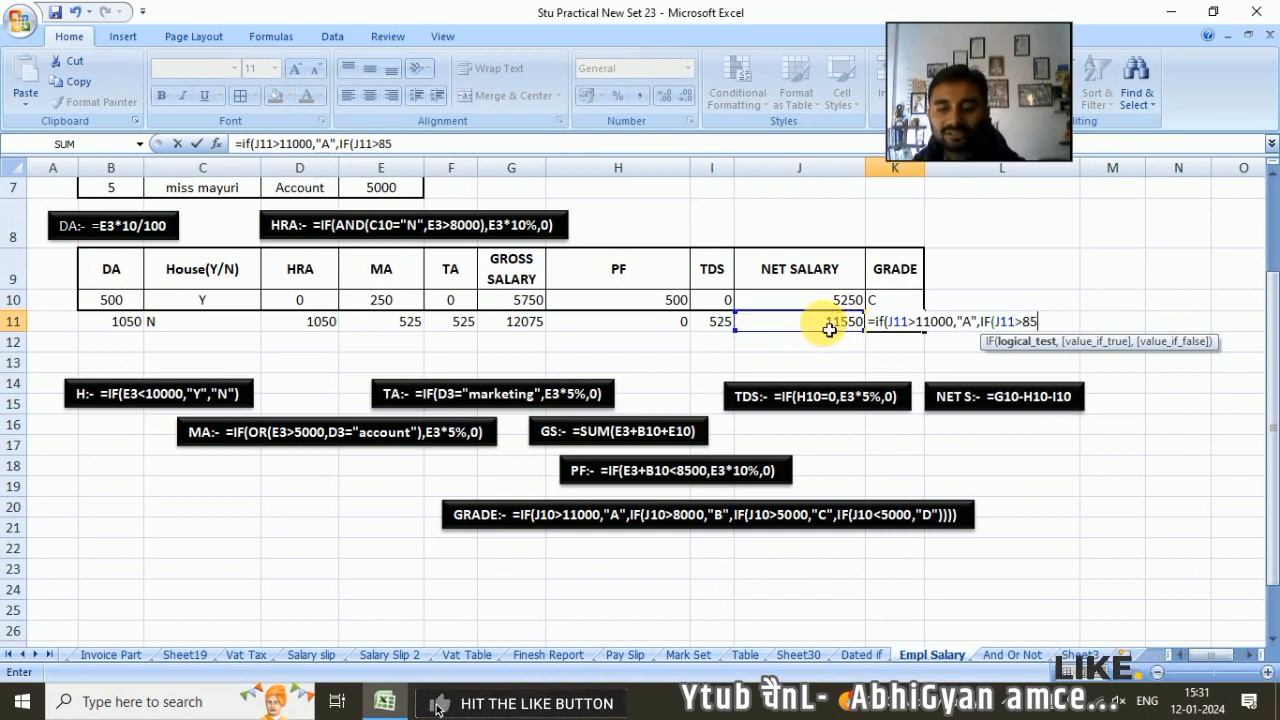
type("00")
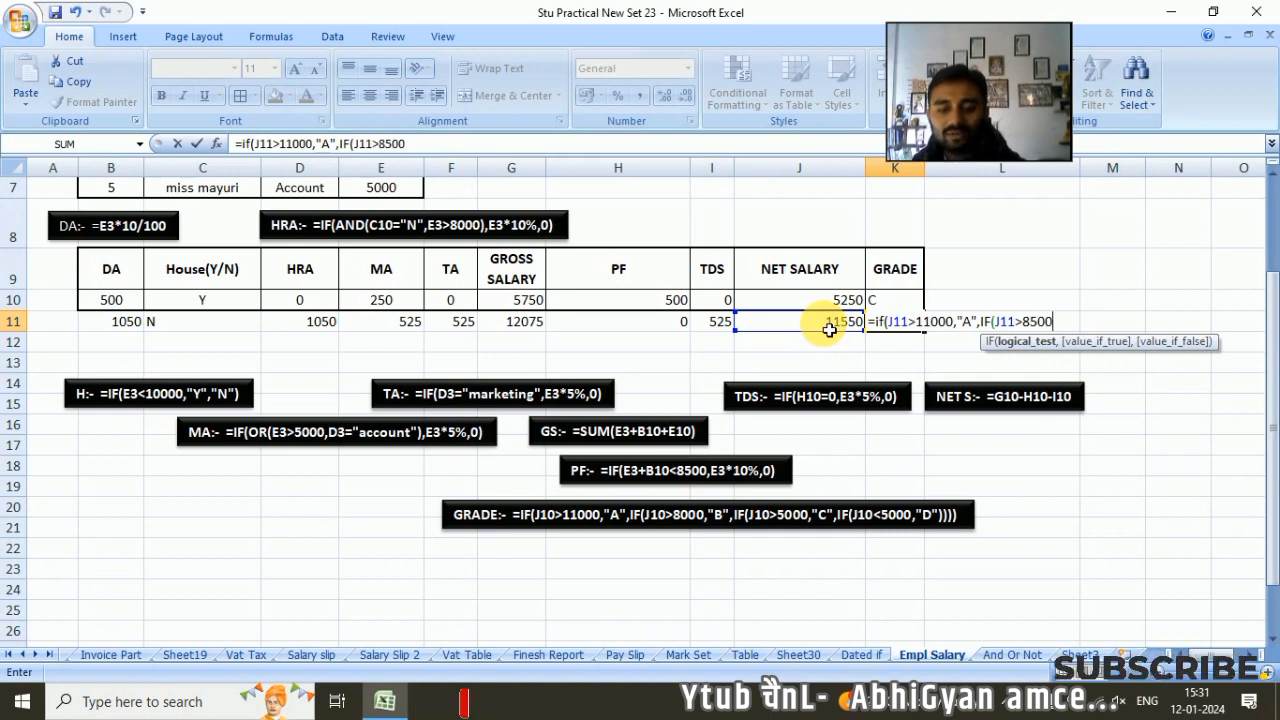
type(",")
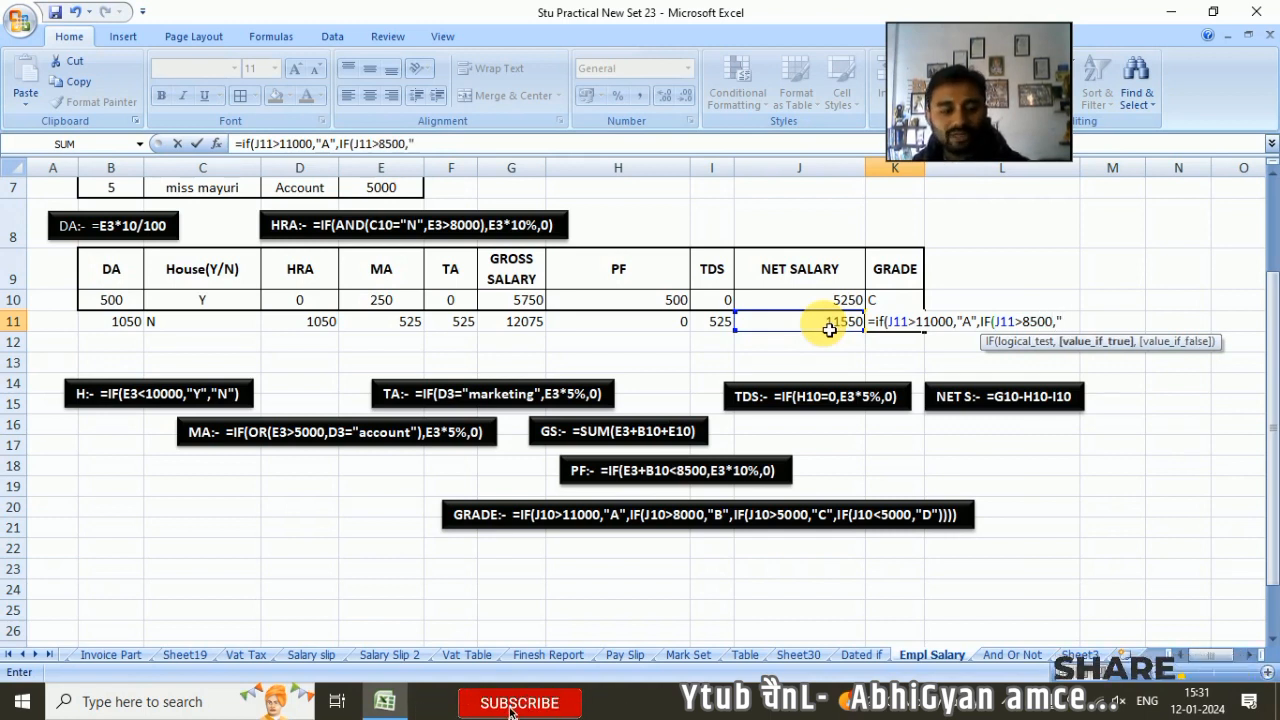
type("\"B\"")
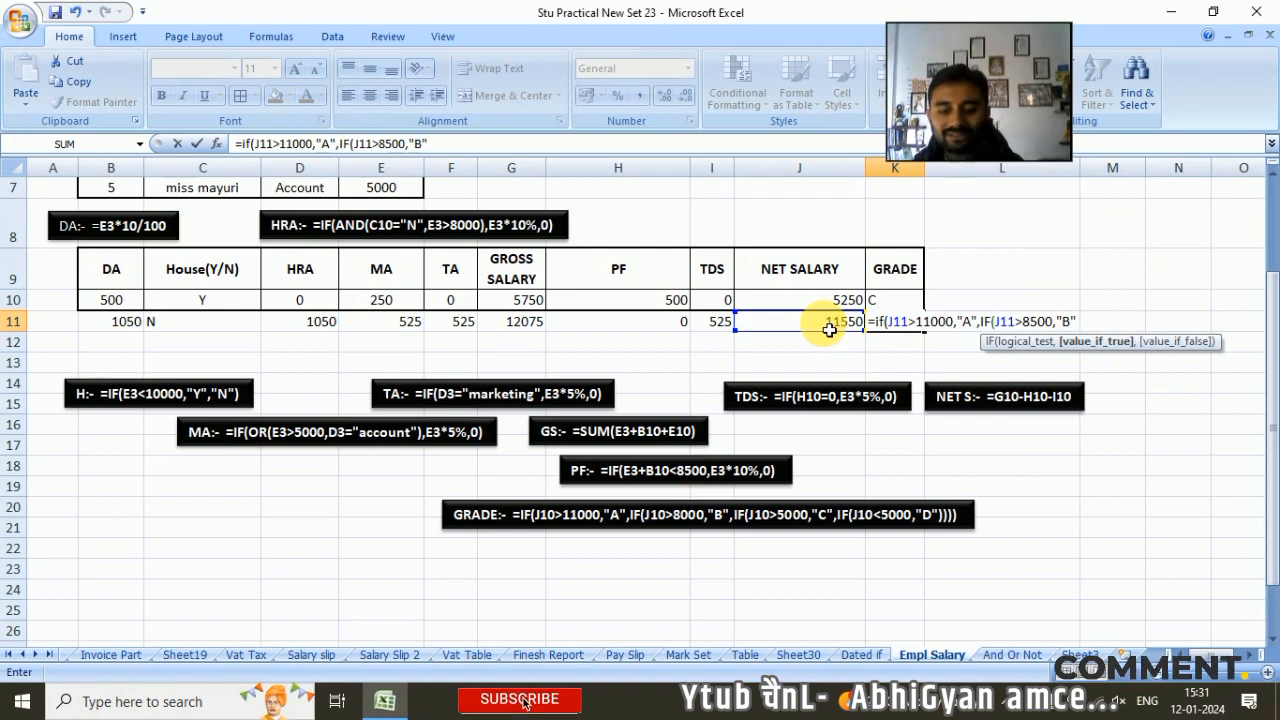
- Nest a third IF in the K11 grade formula that returns "C" when J11 is above 5000, and open a fourth IF
type(",IF(")
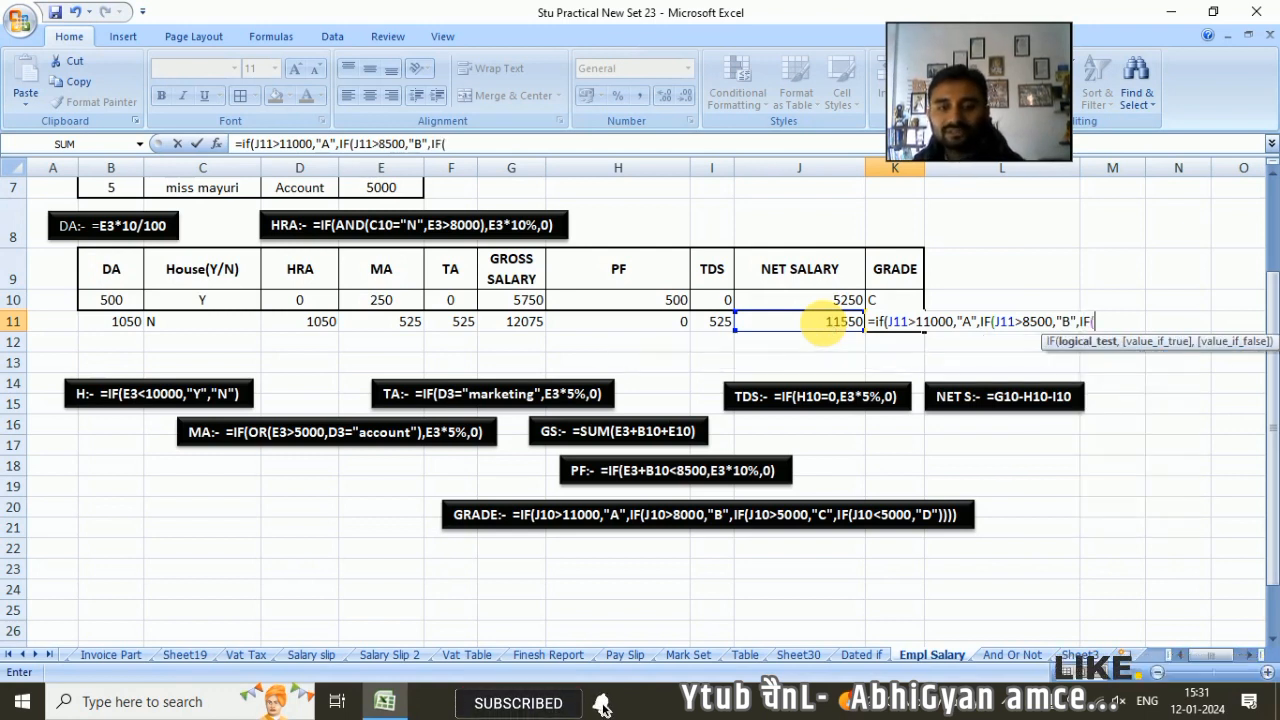
left_click(829, 330)
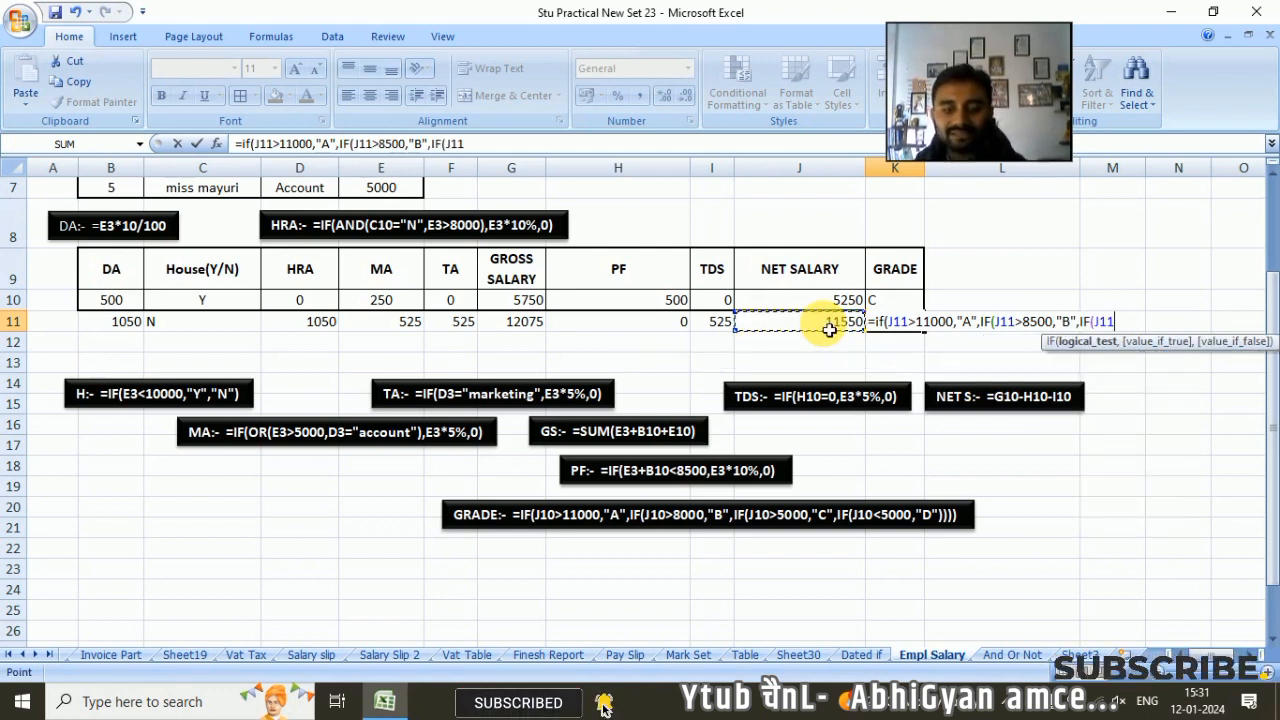
type(">5000")
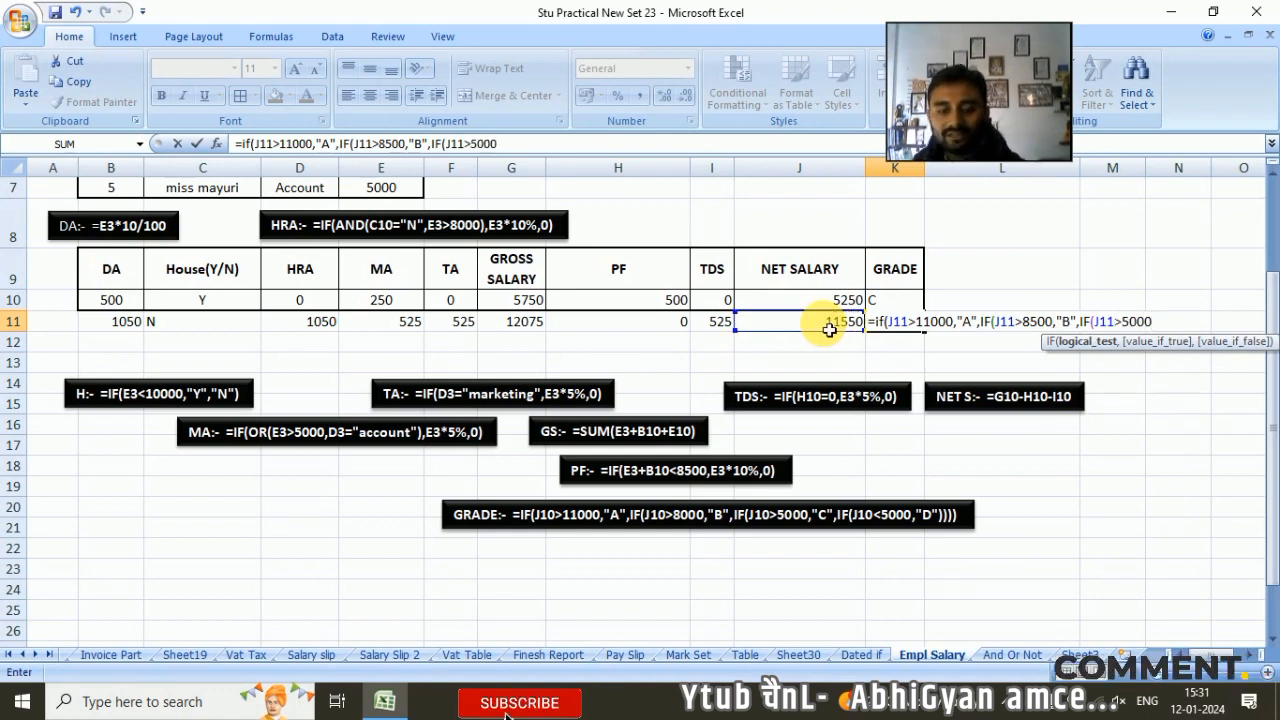
type(",\"")
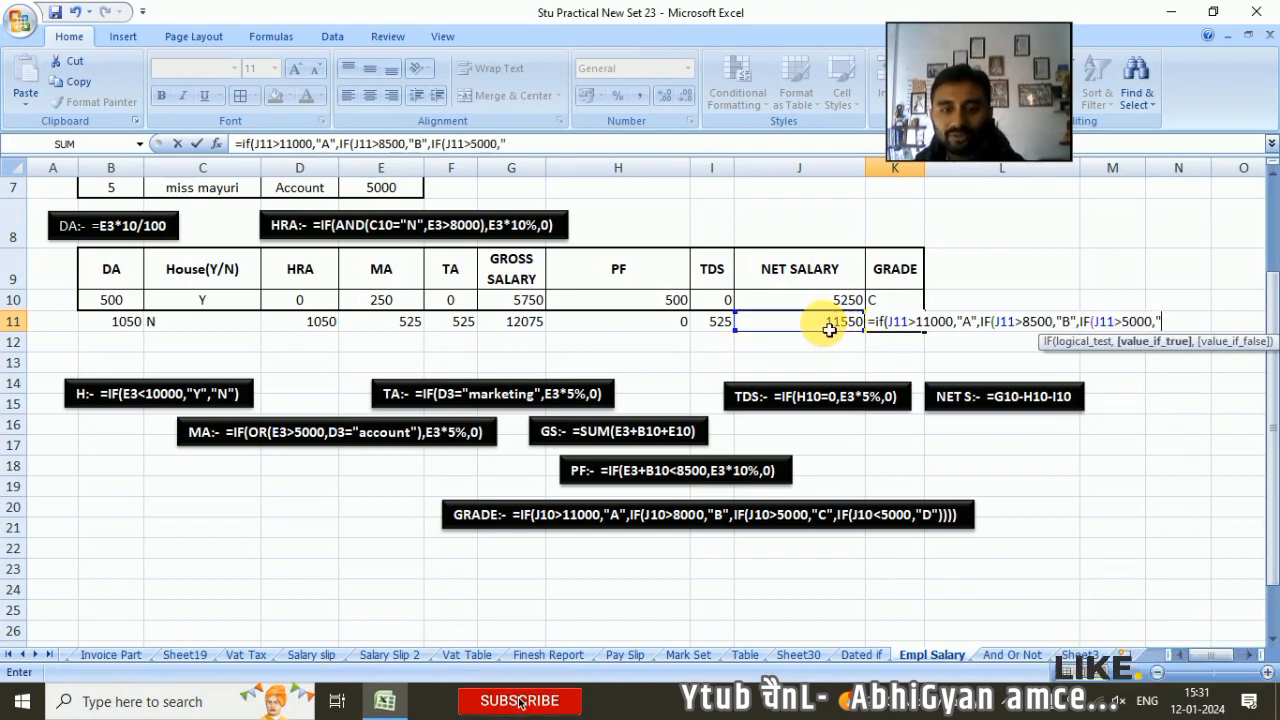
type("ŚĀ")
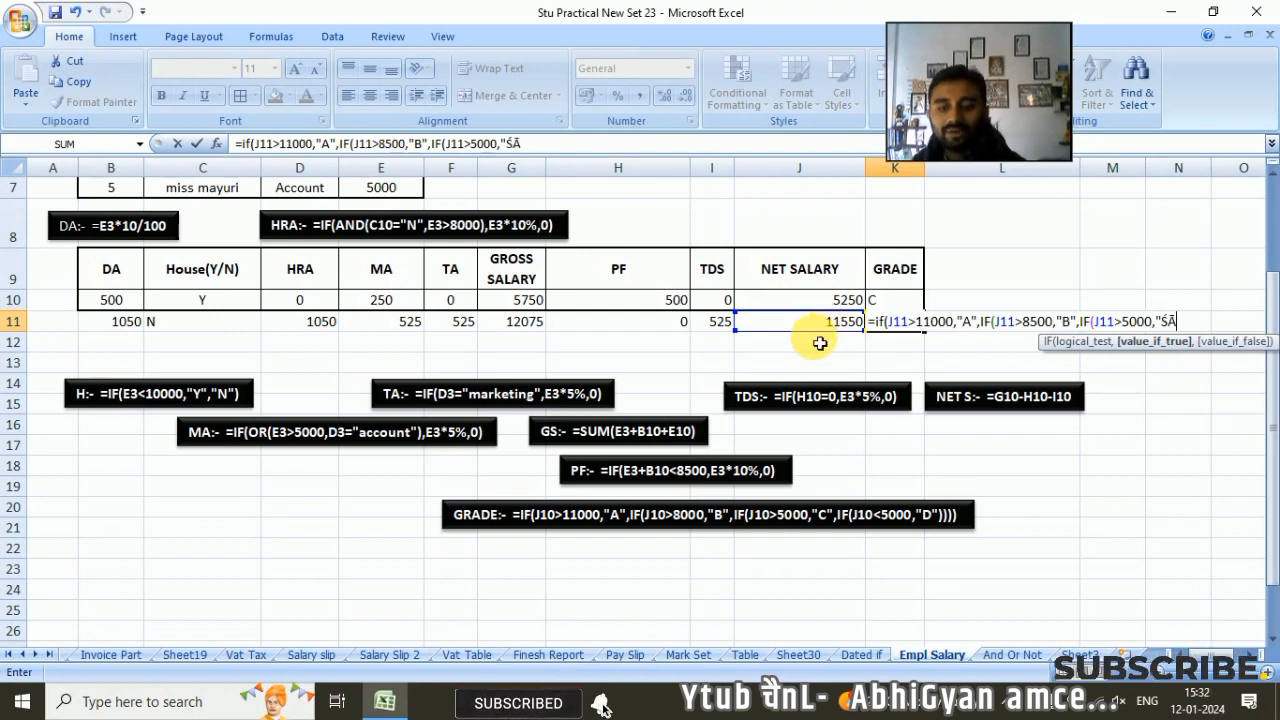
key("BackSpace")
key("BackSpace")
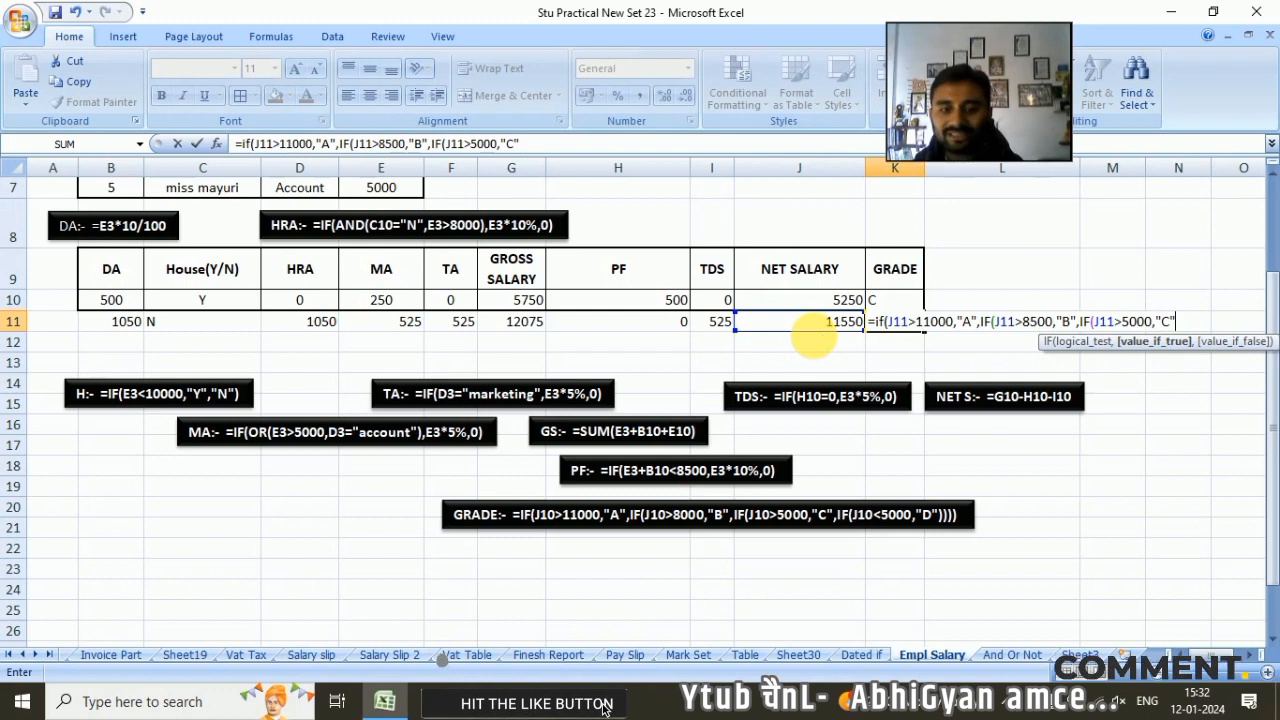
type("C\",IF(")
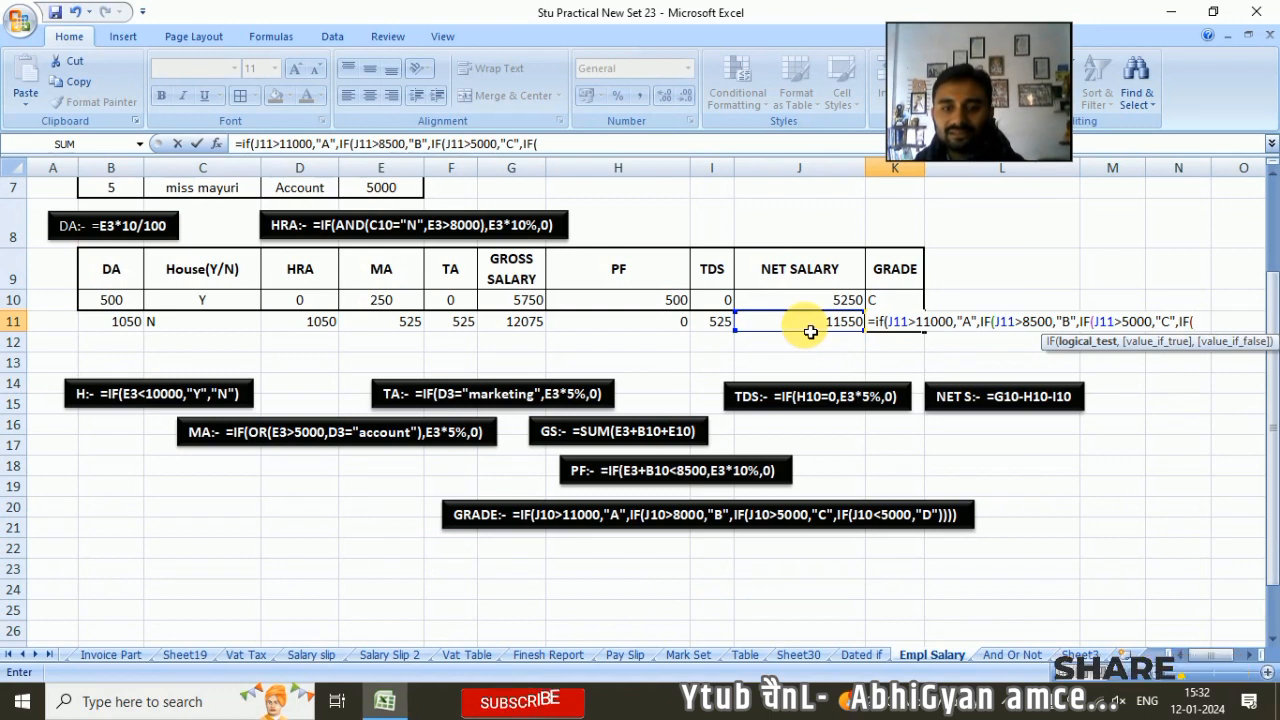
- Complete the K11 grade formula with the condition J11<5000 returning "D", close all four IFs and enter it
left_click(810, 331)
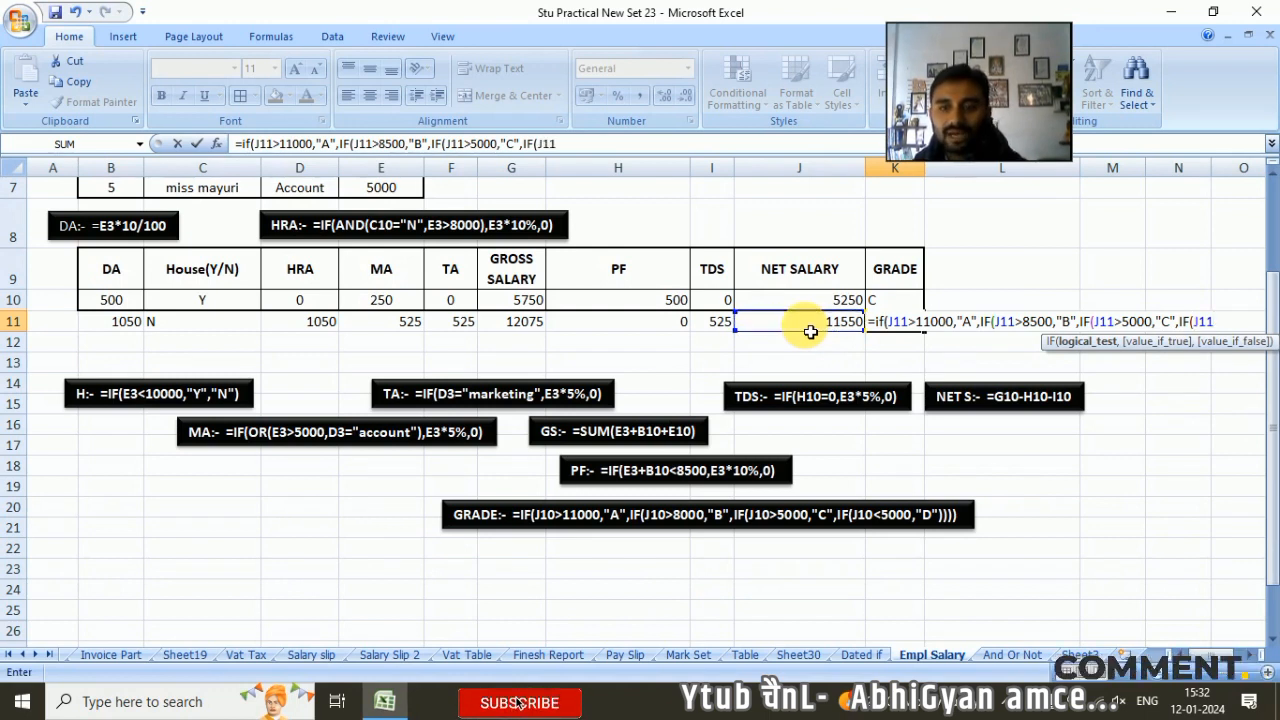
type("<5")
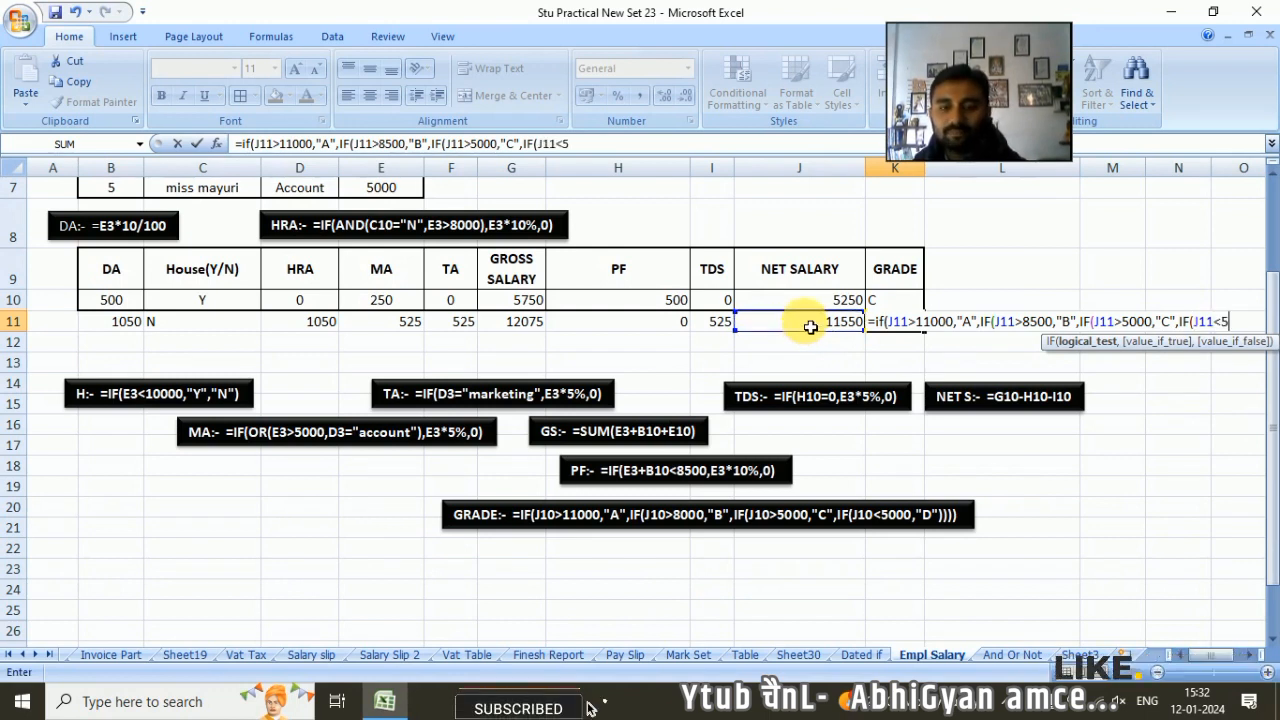
type("00")
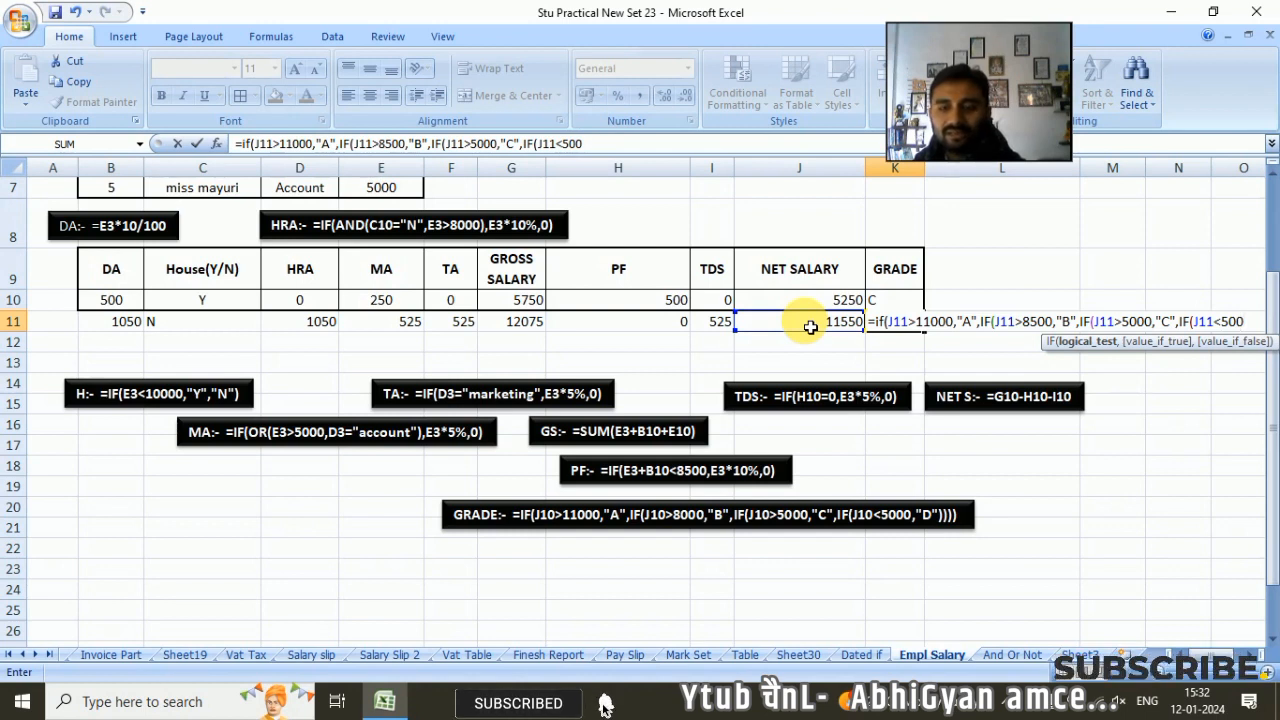
type("0,")
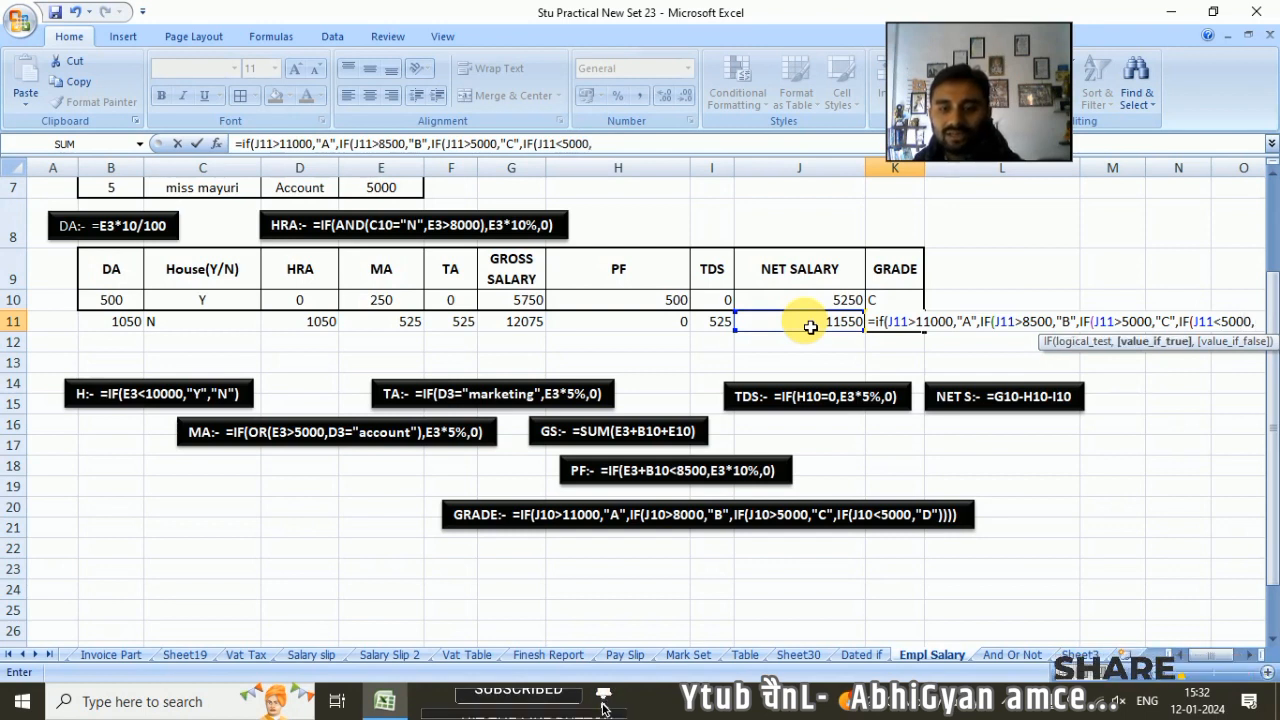
type("\"D")
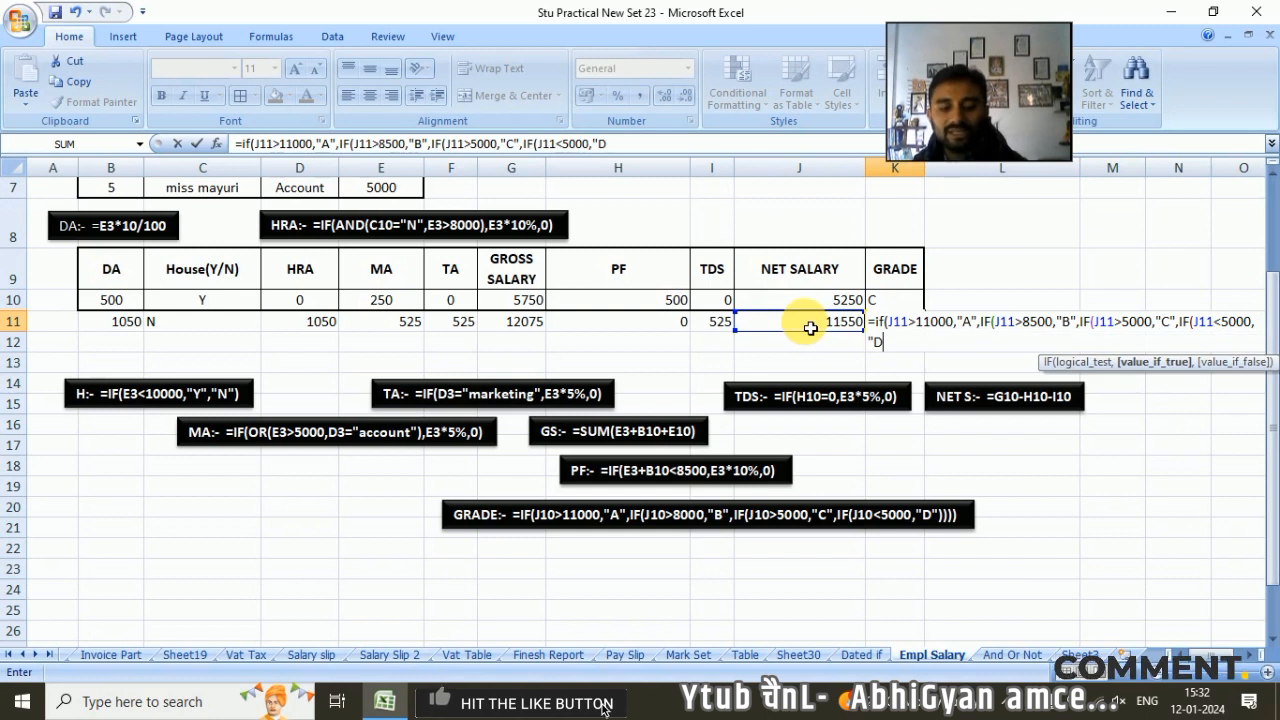
type("\")")
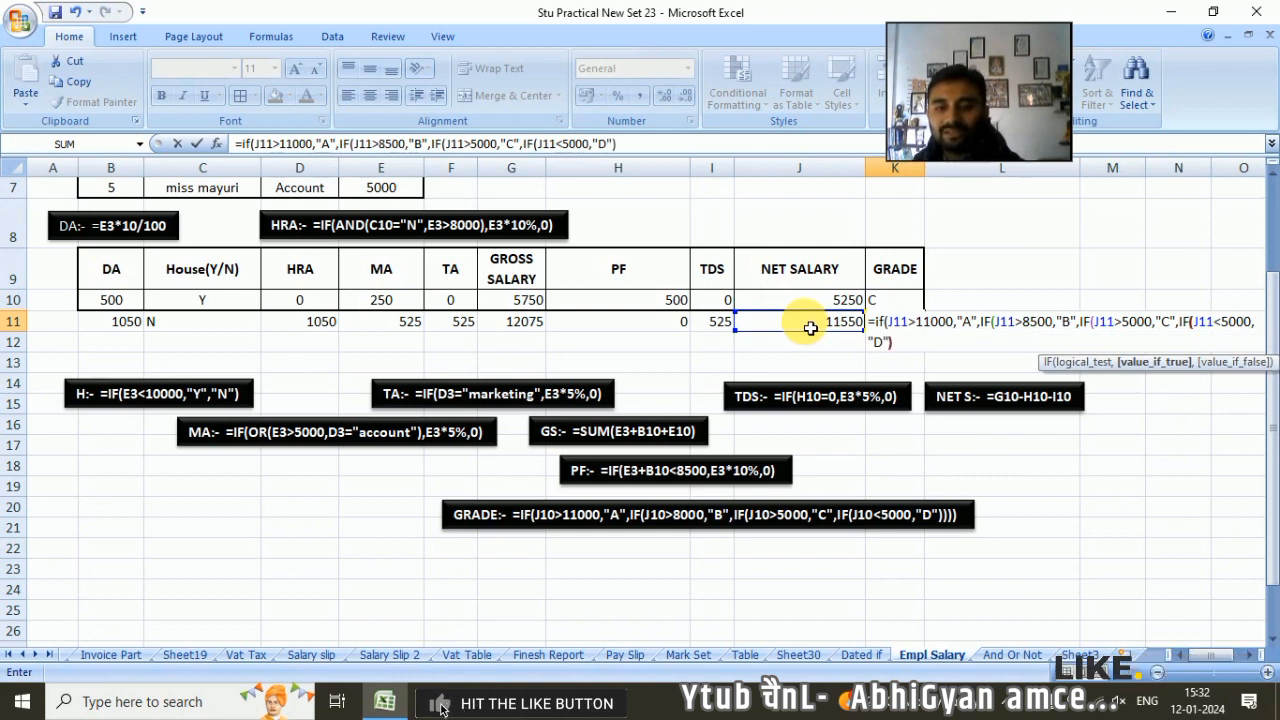
type(")))")
key("Return")
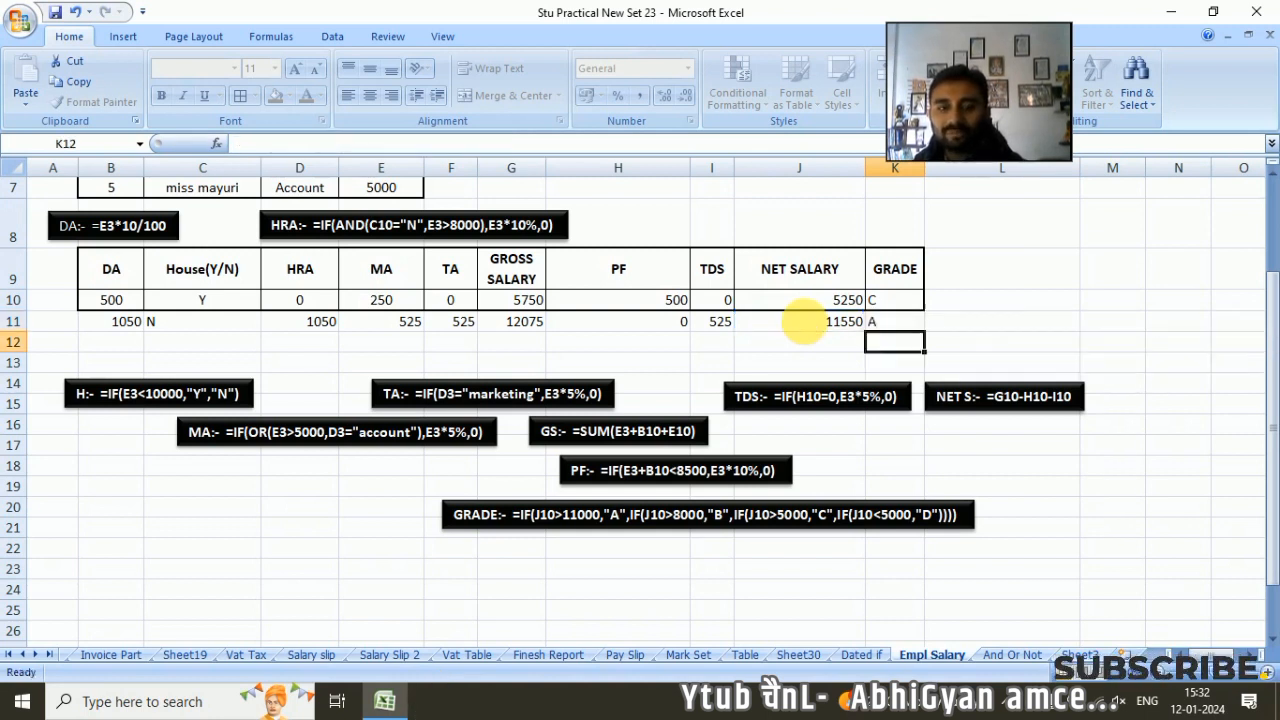
- Change the grade "A" threshold in the K11 formula to J11>18000
left_click(880, 328)
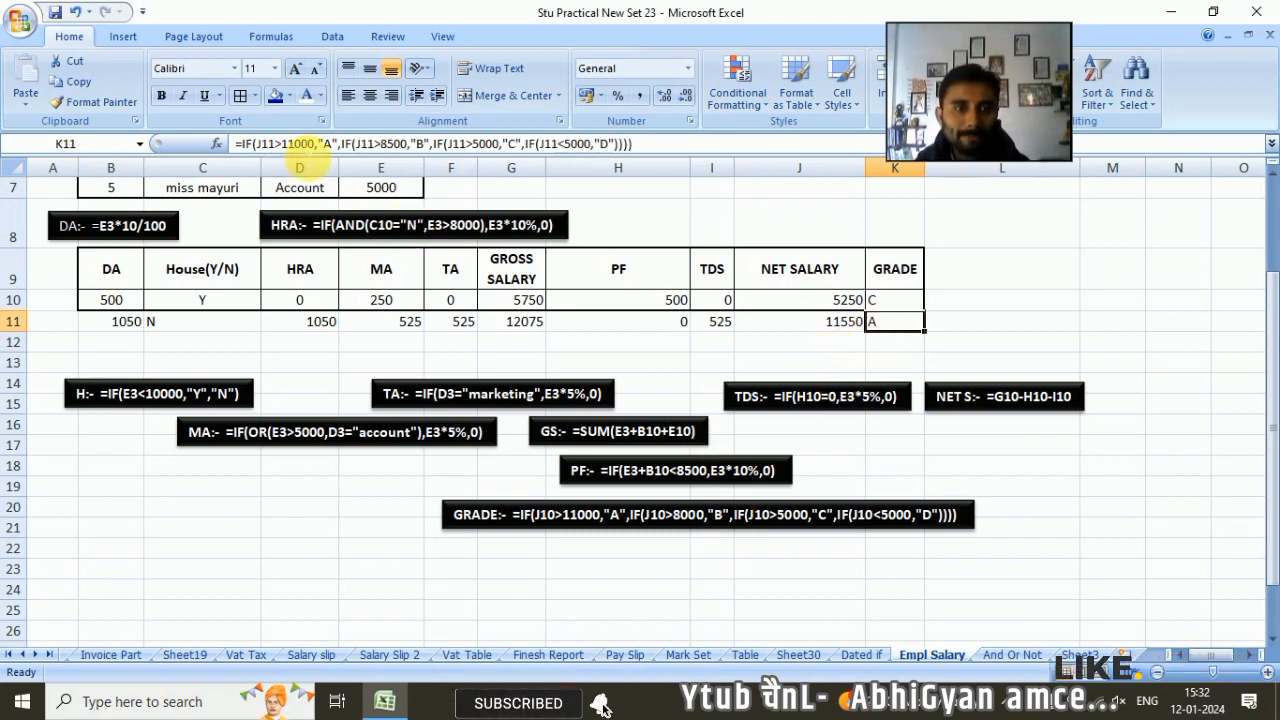
left_click(290, 143)
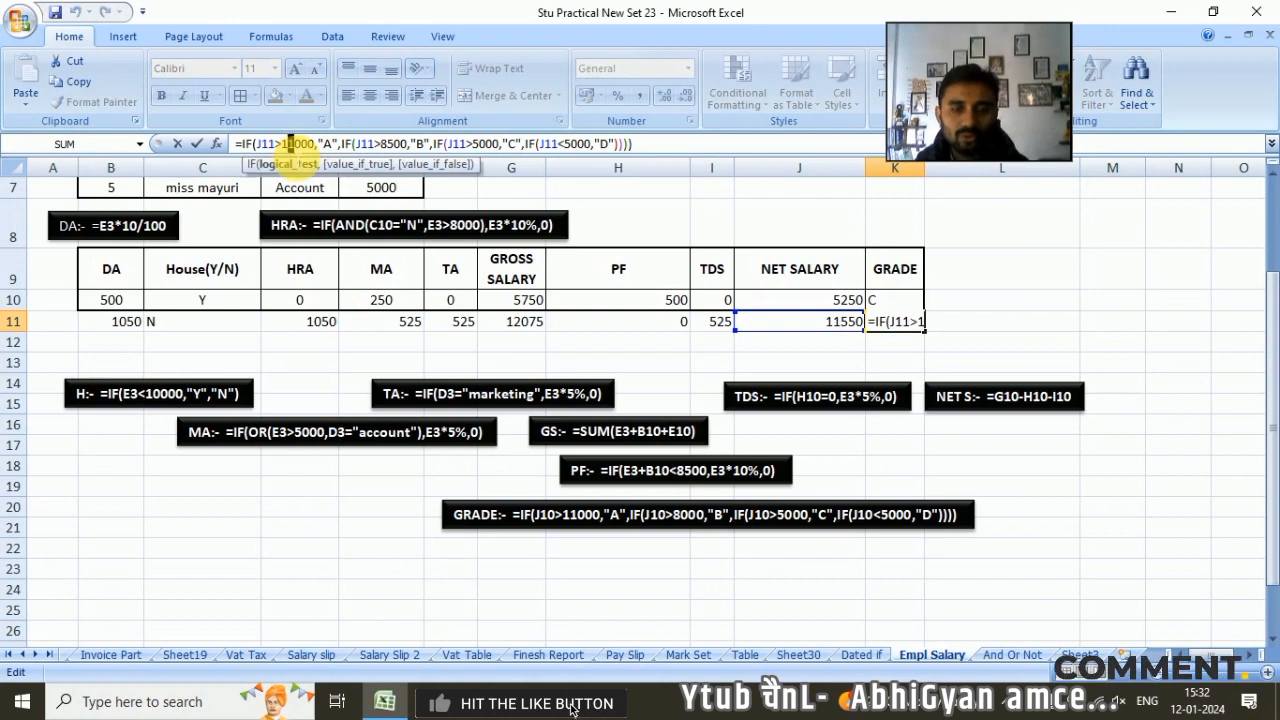
key("Return")
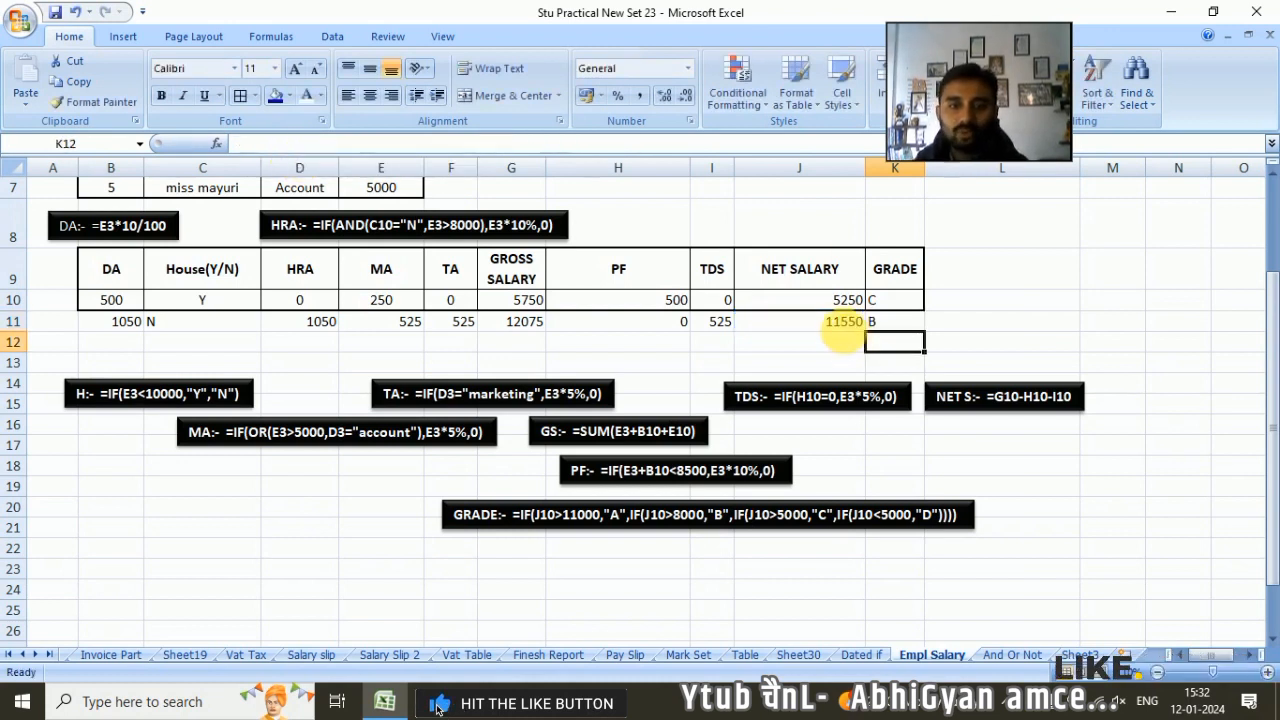
- Set the grade "A" condition in the second employee's K11 formula to J11>11500 and enter it
left_click(843, 322)
left_click(882, 321)
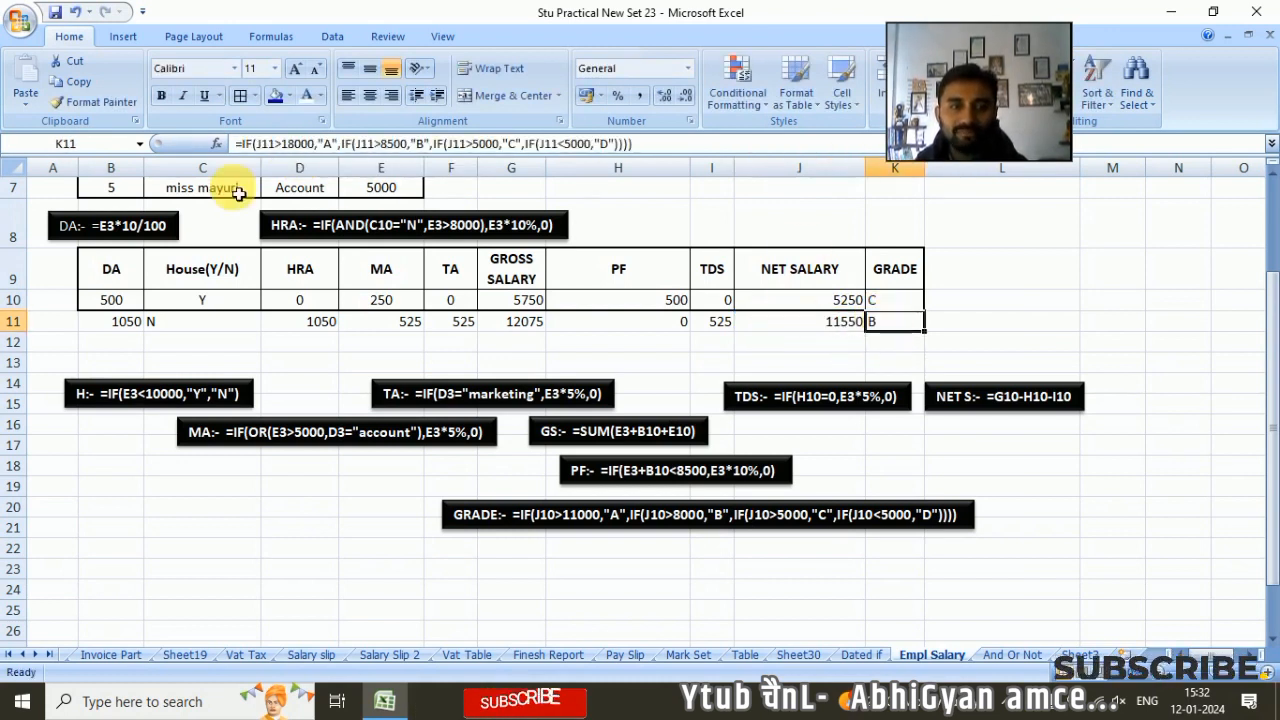
left_click(289, 143)
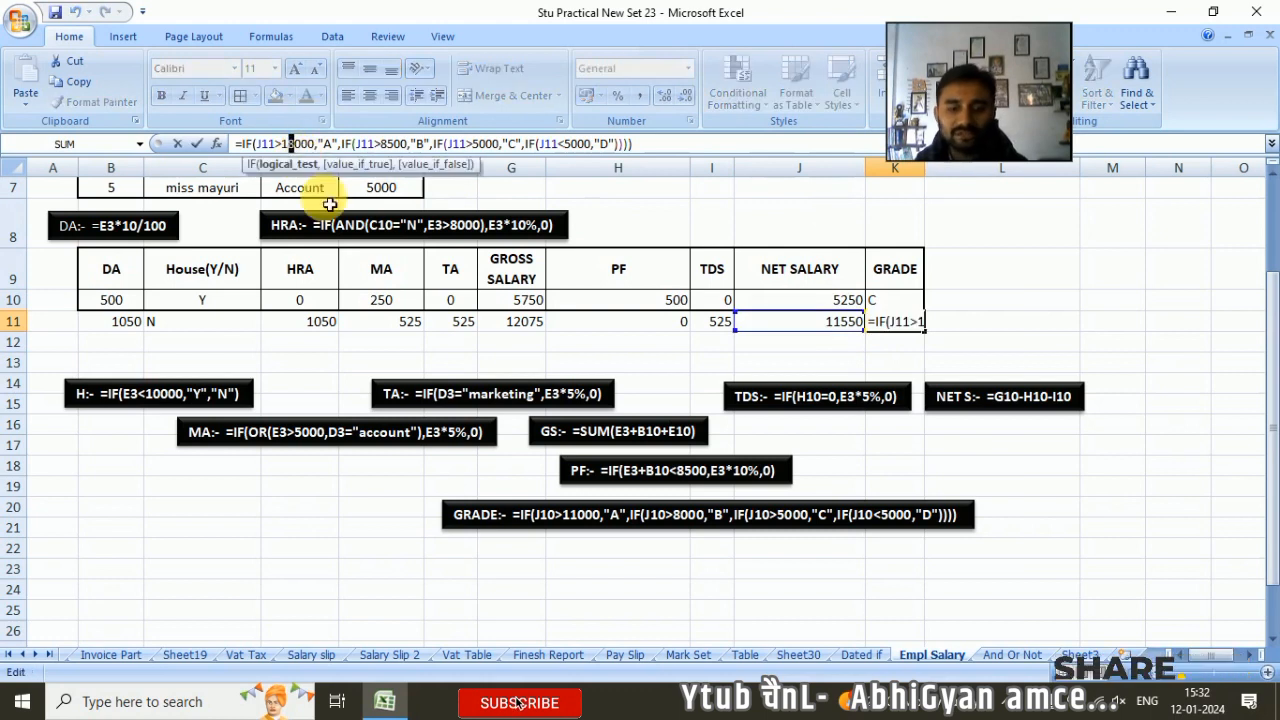
key("Delete")
type("15")
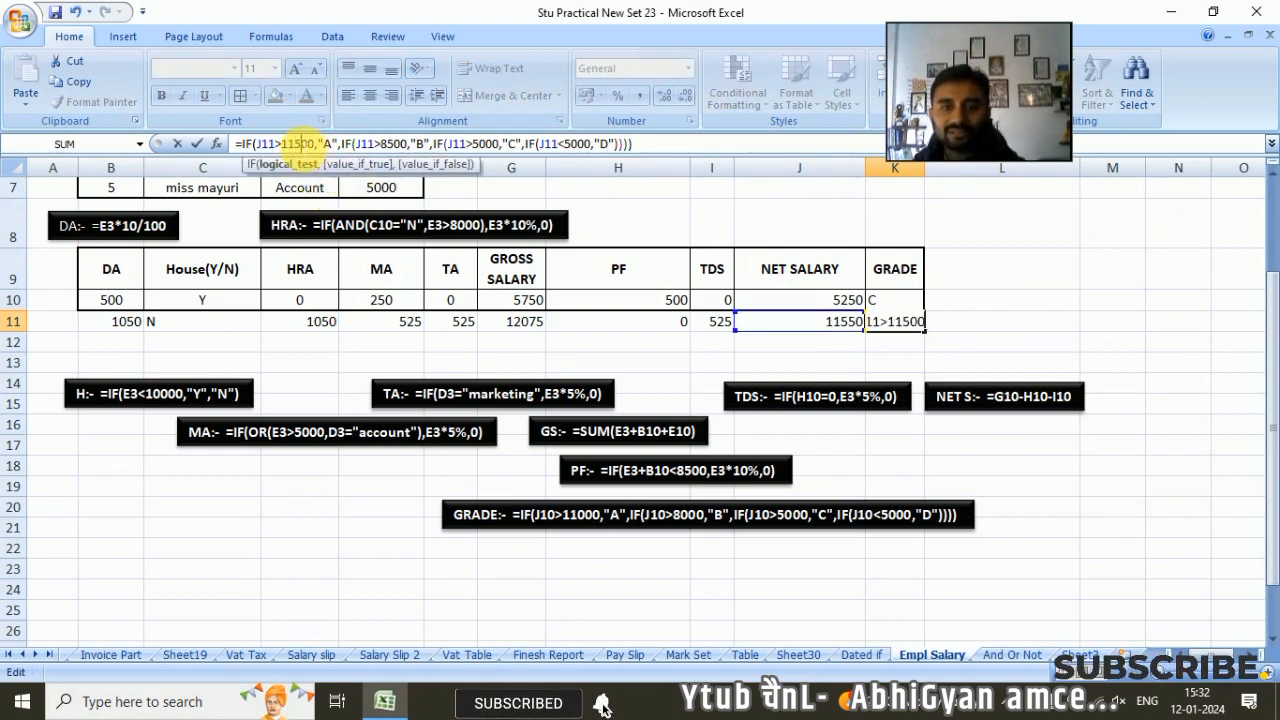
key("Return")
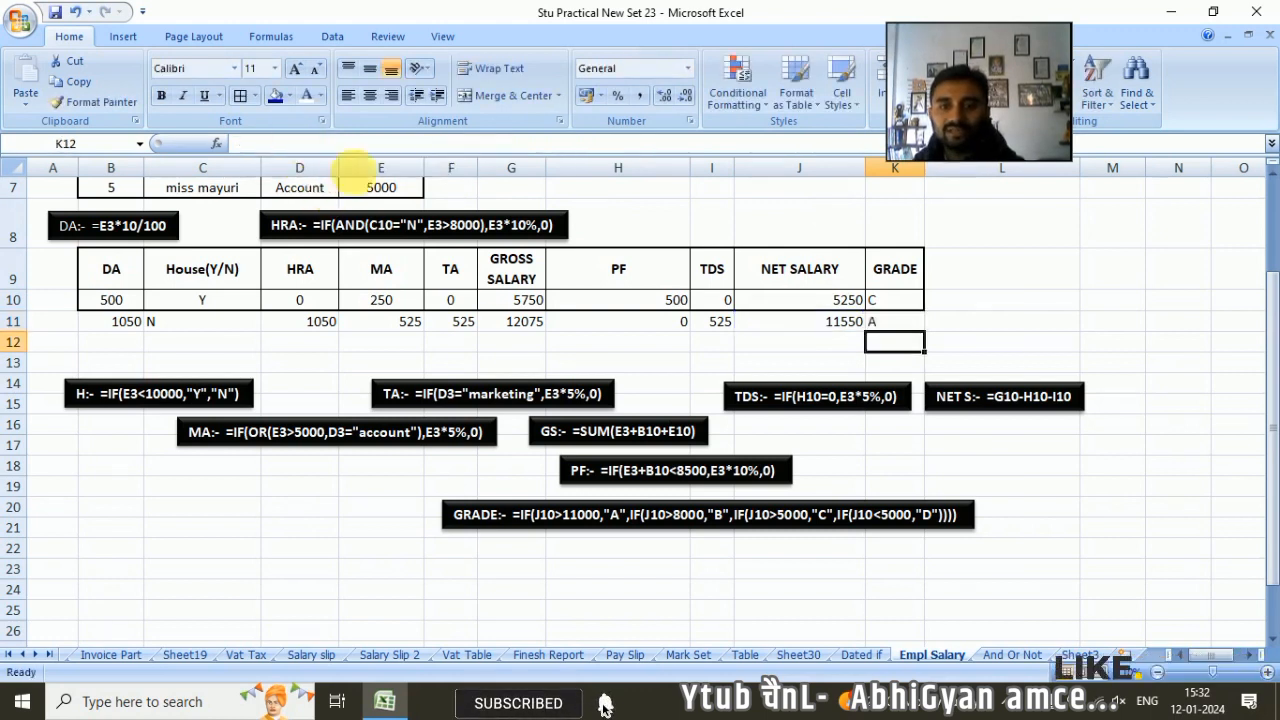
- Review the K11 grade formula together with the employee table, both salary rows and the reference formulas on the sheet
left_click(910, 325)
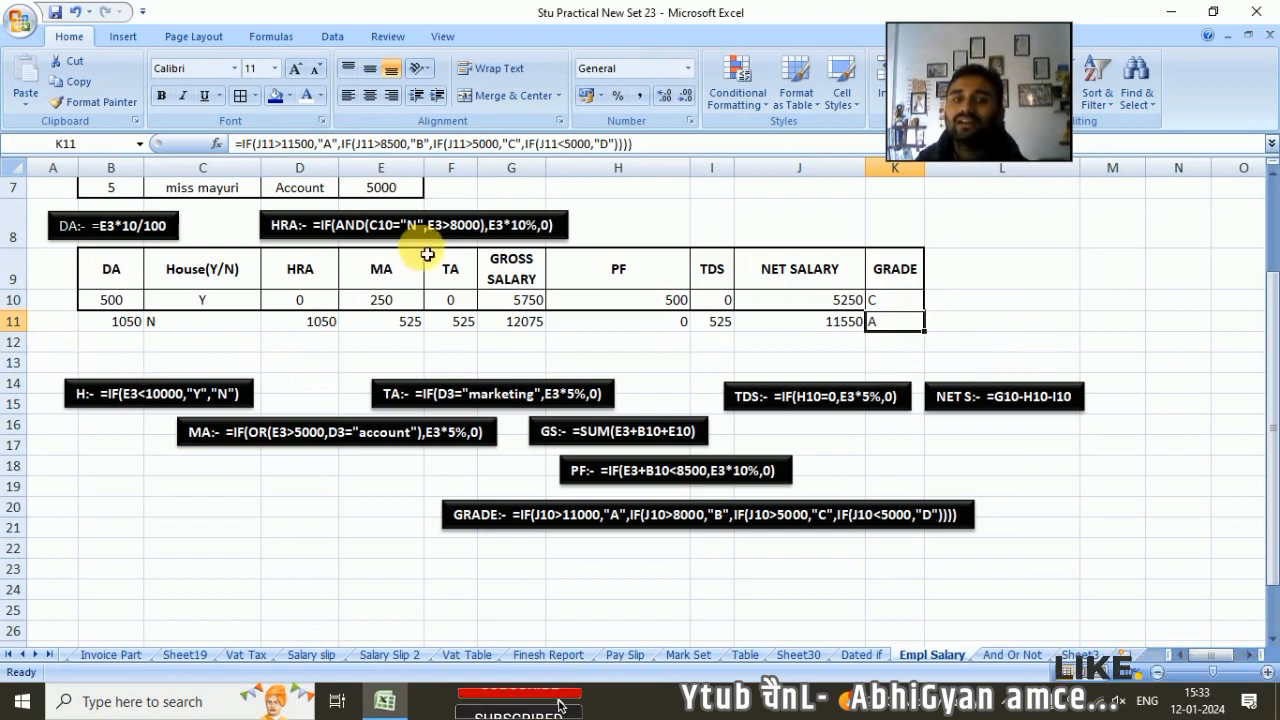
scroll(415, 323, "up", 2)
scroll(305, 272, "down", 1)
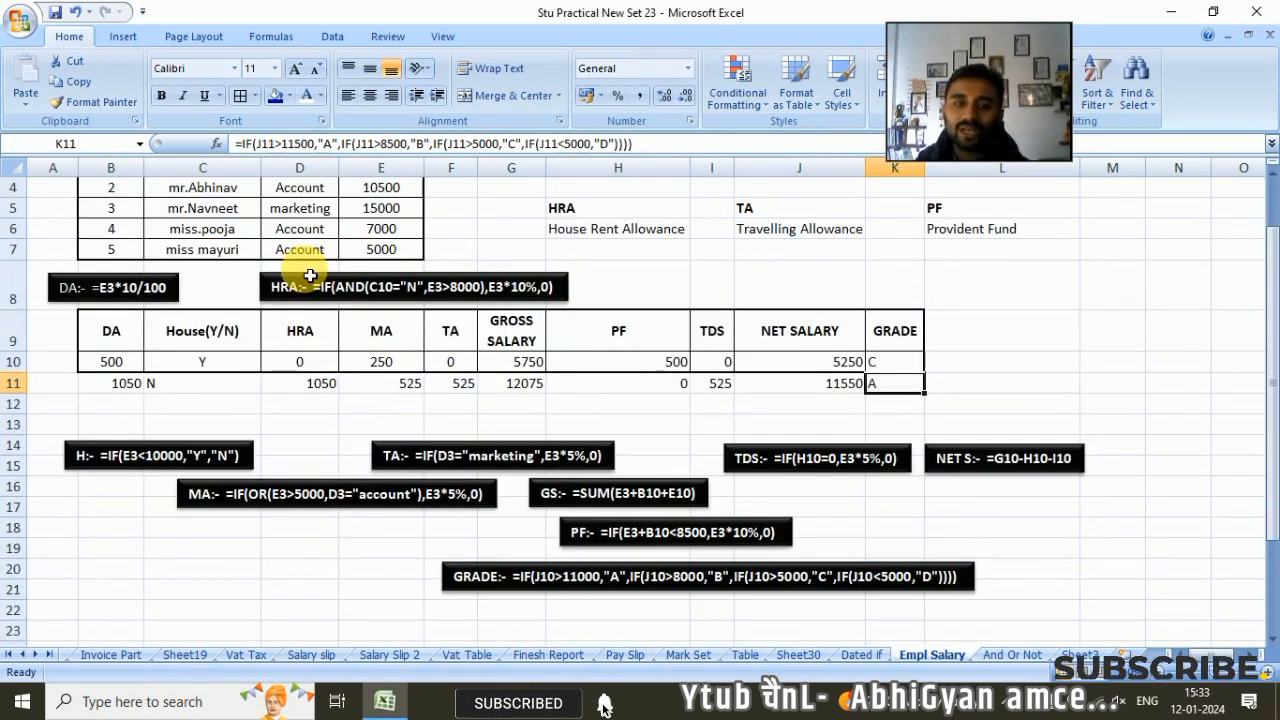
scroll(310, 275, "up", 1)
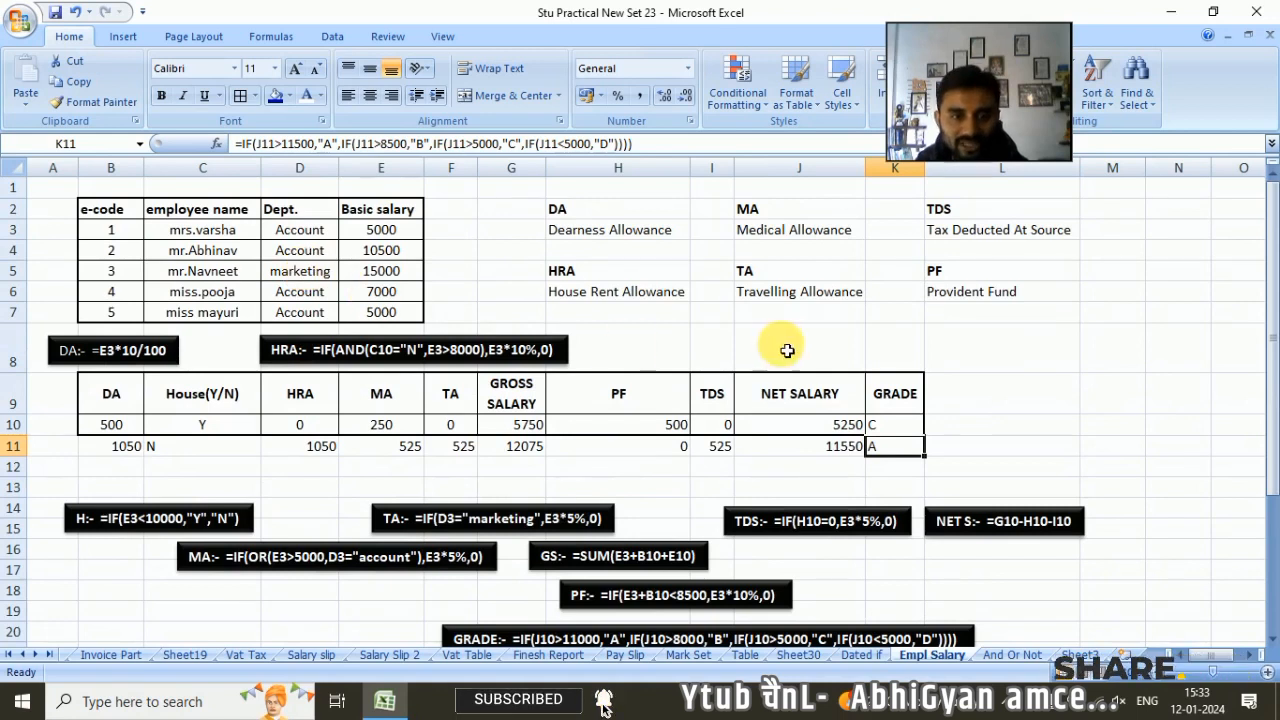
scroll(785, 348, "down", 2)
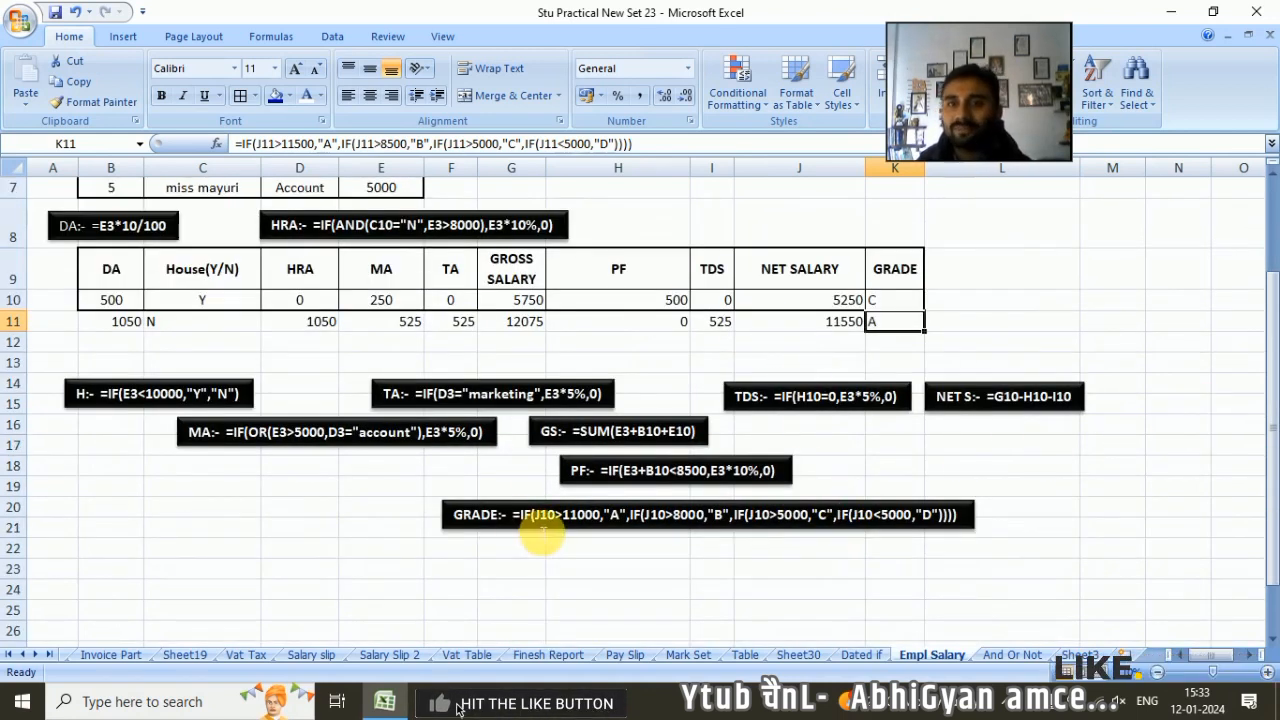
scroll(570, 370, "up", 2)
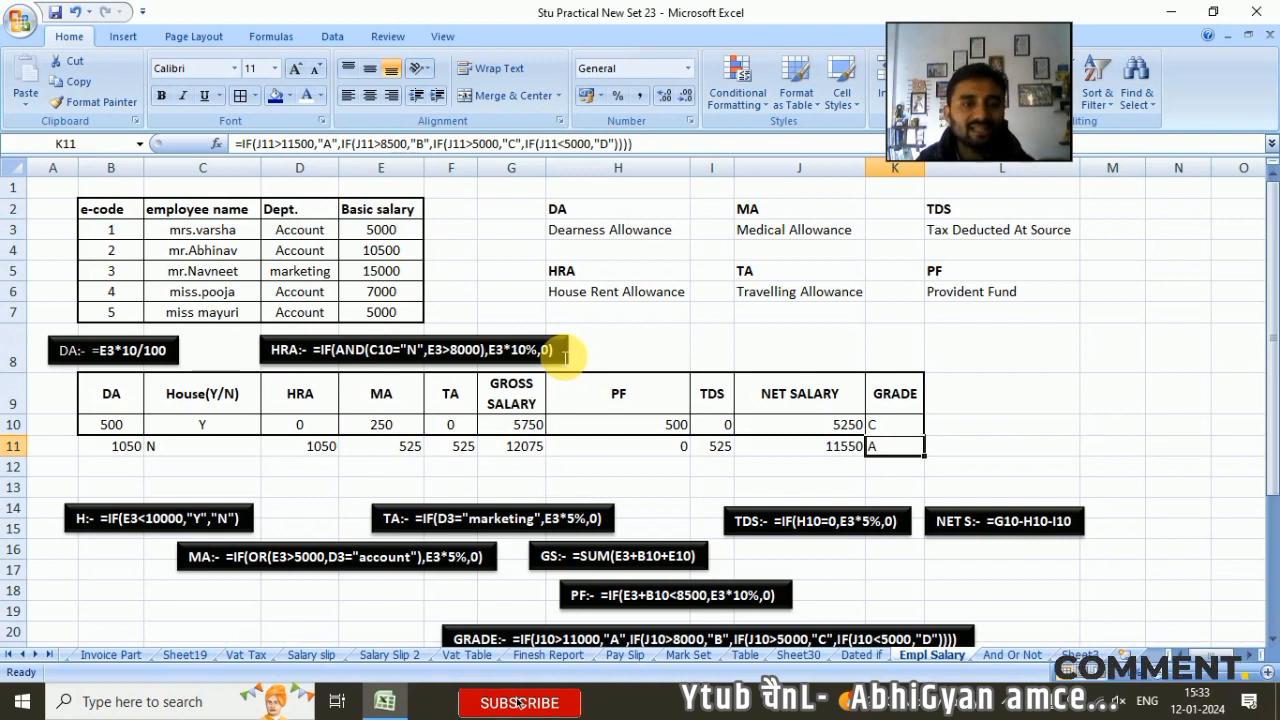
scroll(570, 352, "down", 1)
scroll(579, 349, "up", 1)
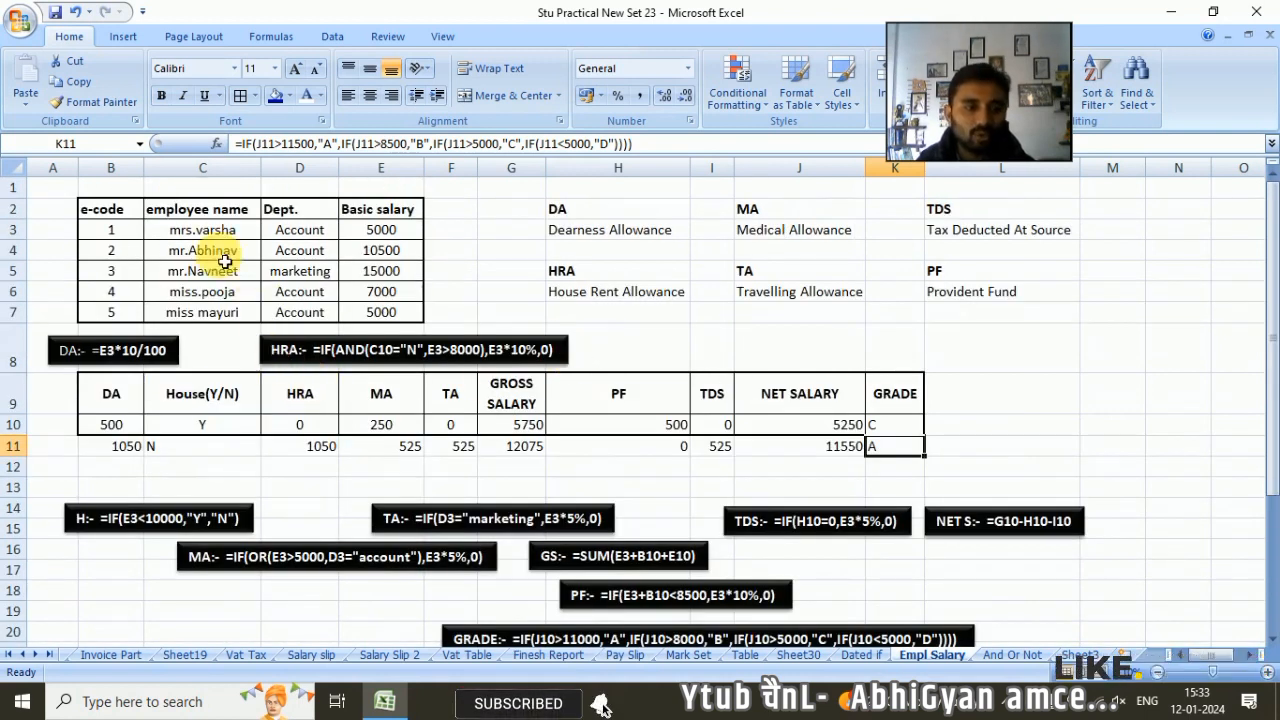